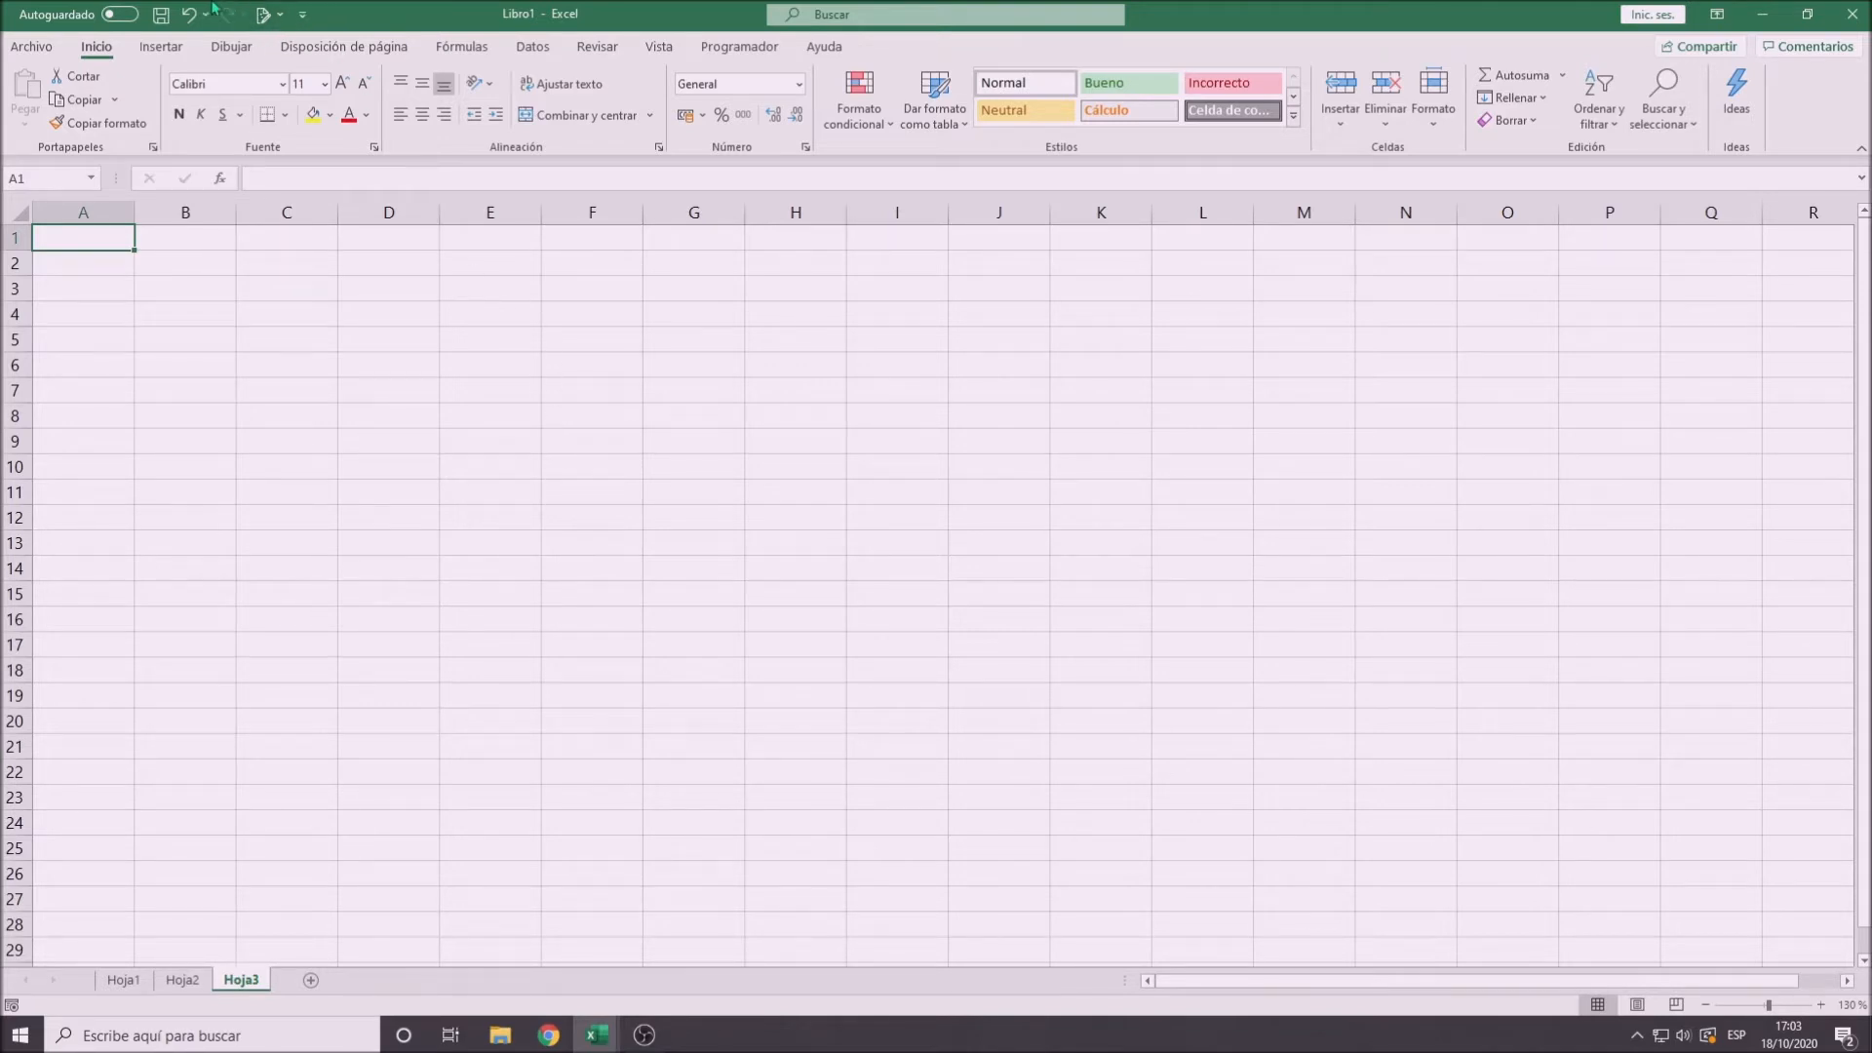
left_click(301, 16)
left_click(301, 15)
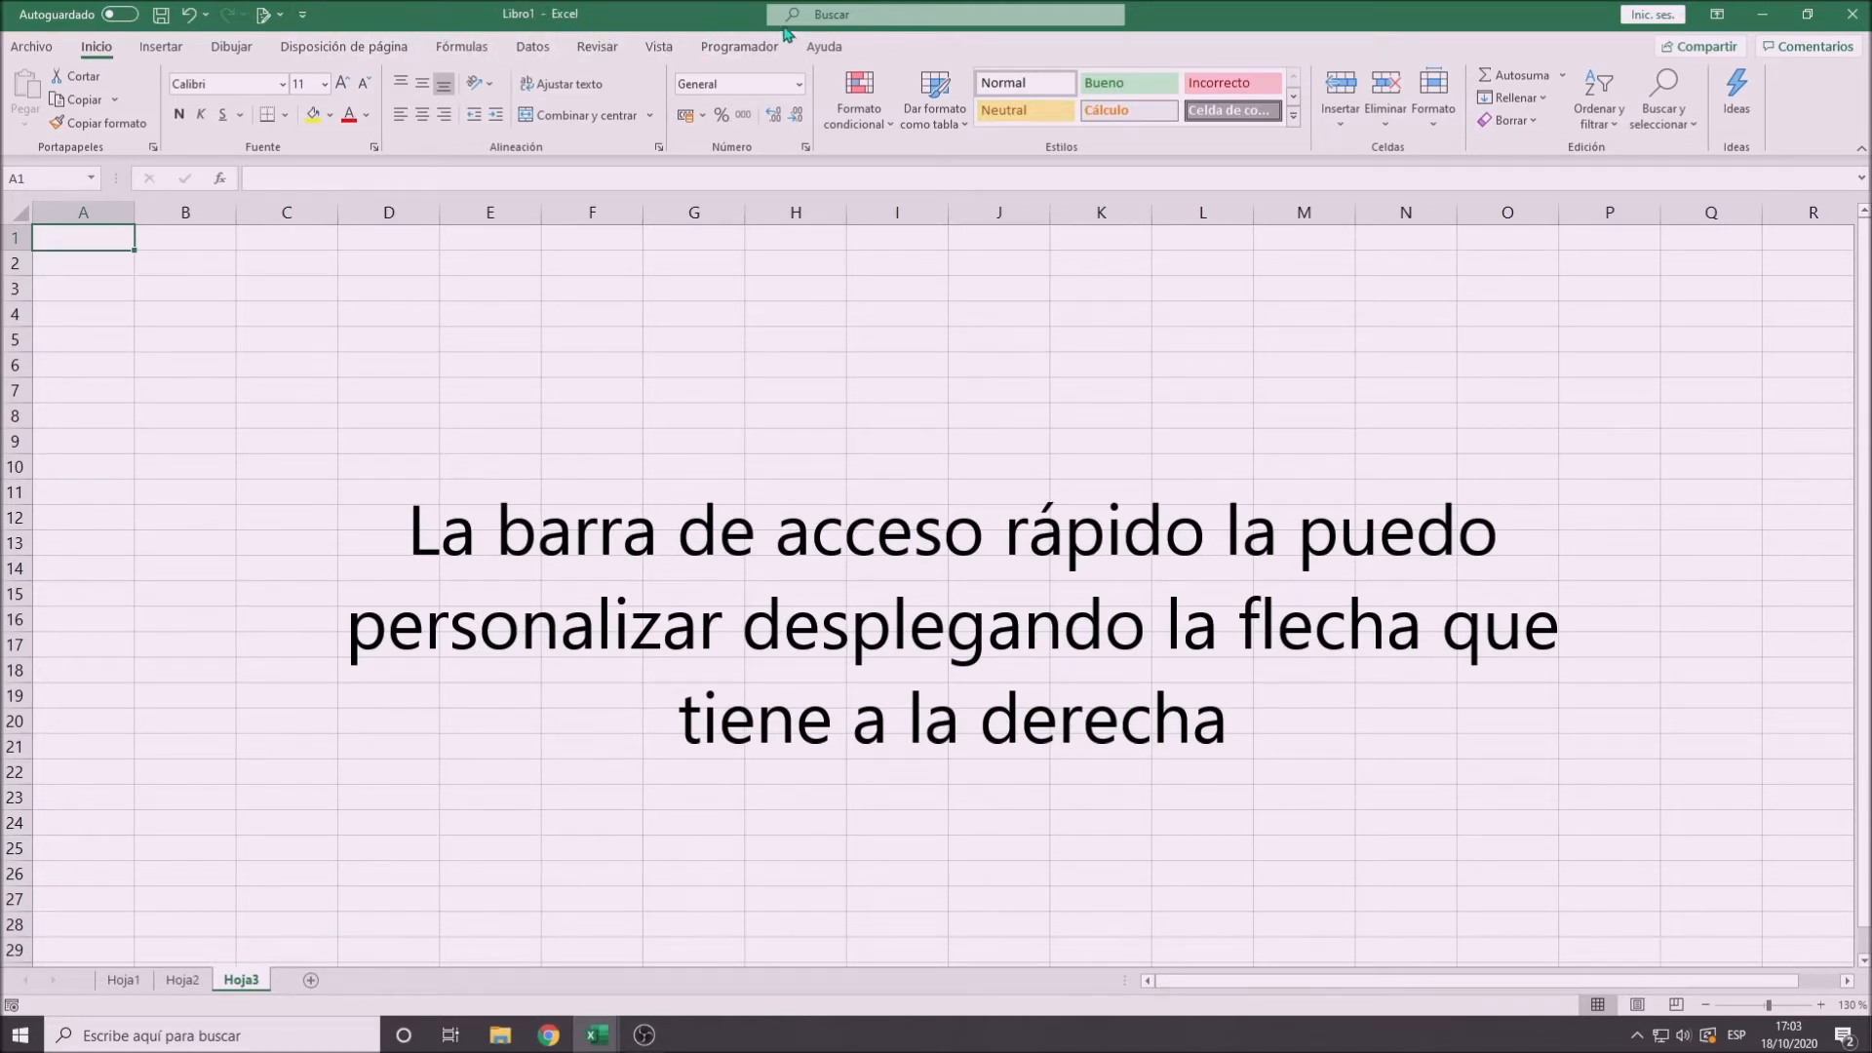
- Set the ribbon to hide automatically and restore it to showing both tabs and commands
left_click(1719, 17)
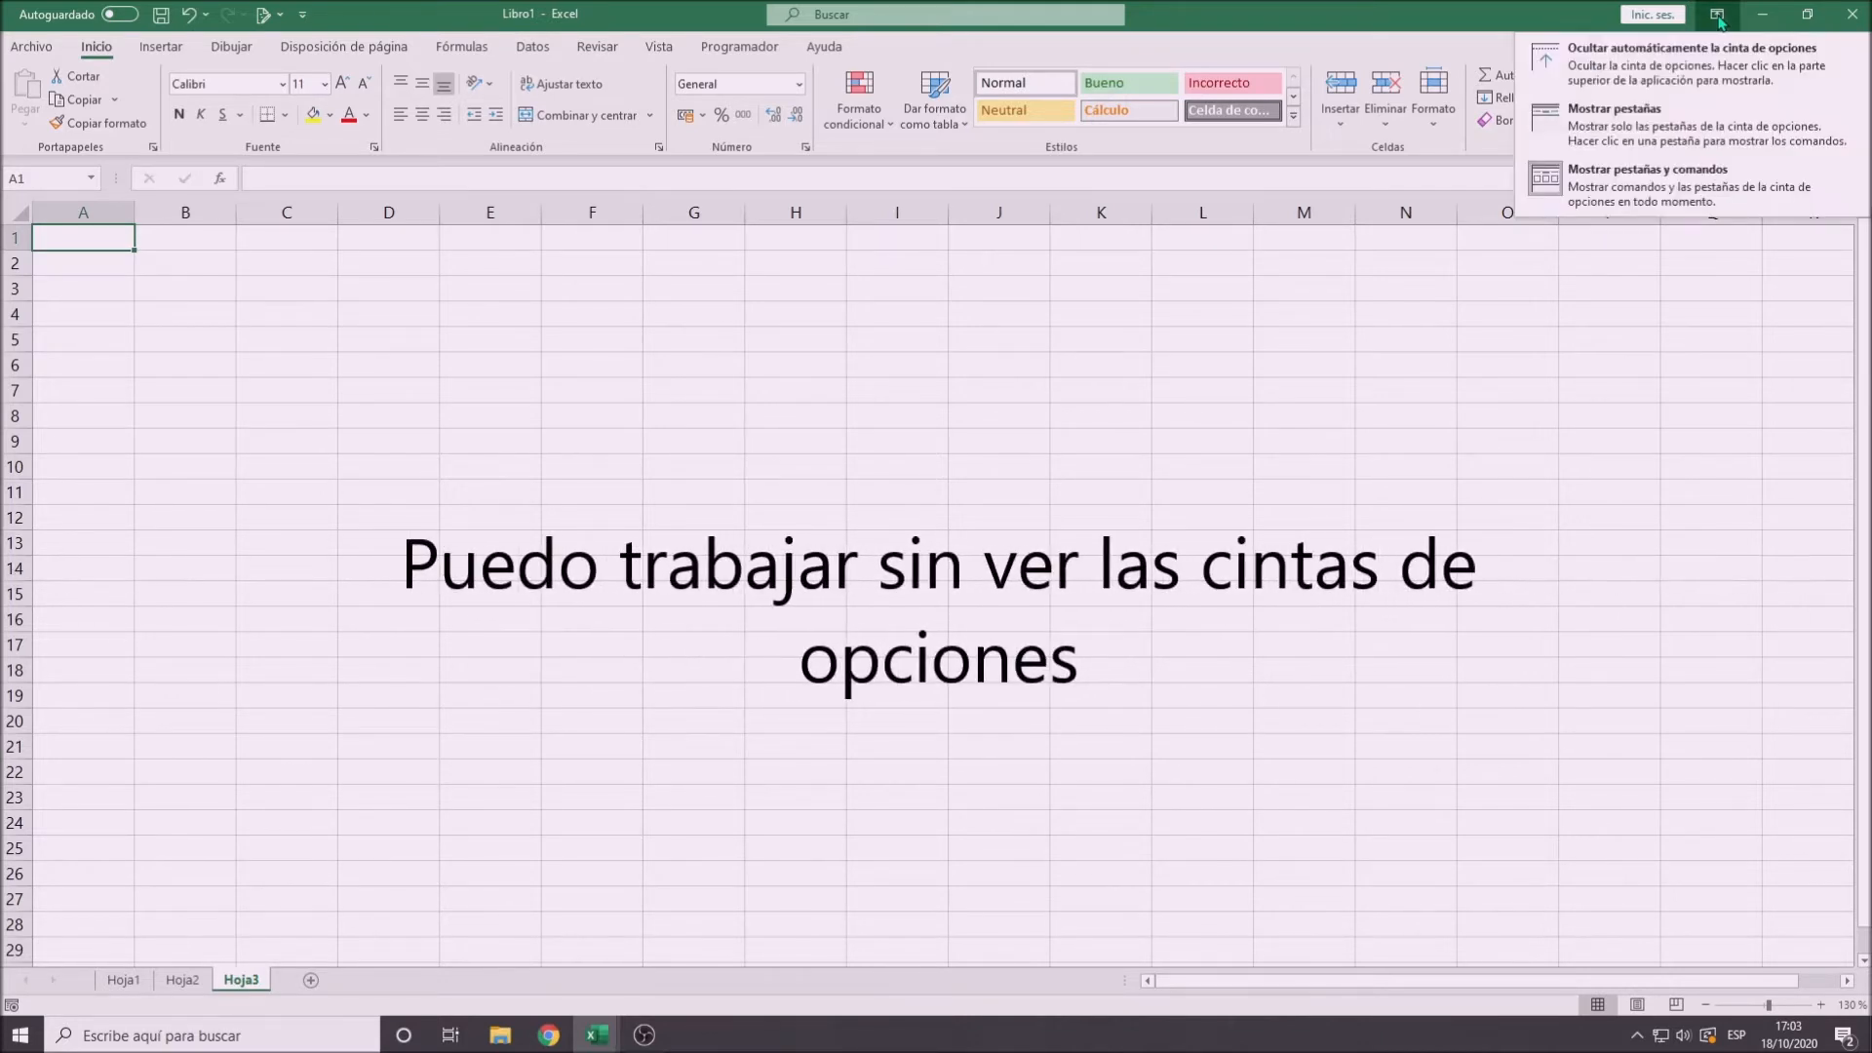
left_click(1644, 57)
left_click(1832, 8)
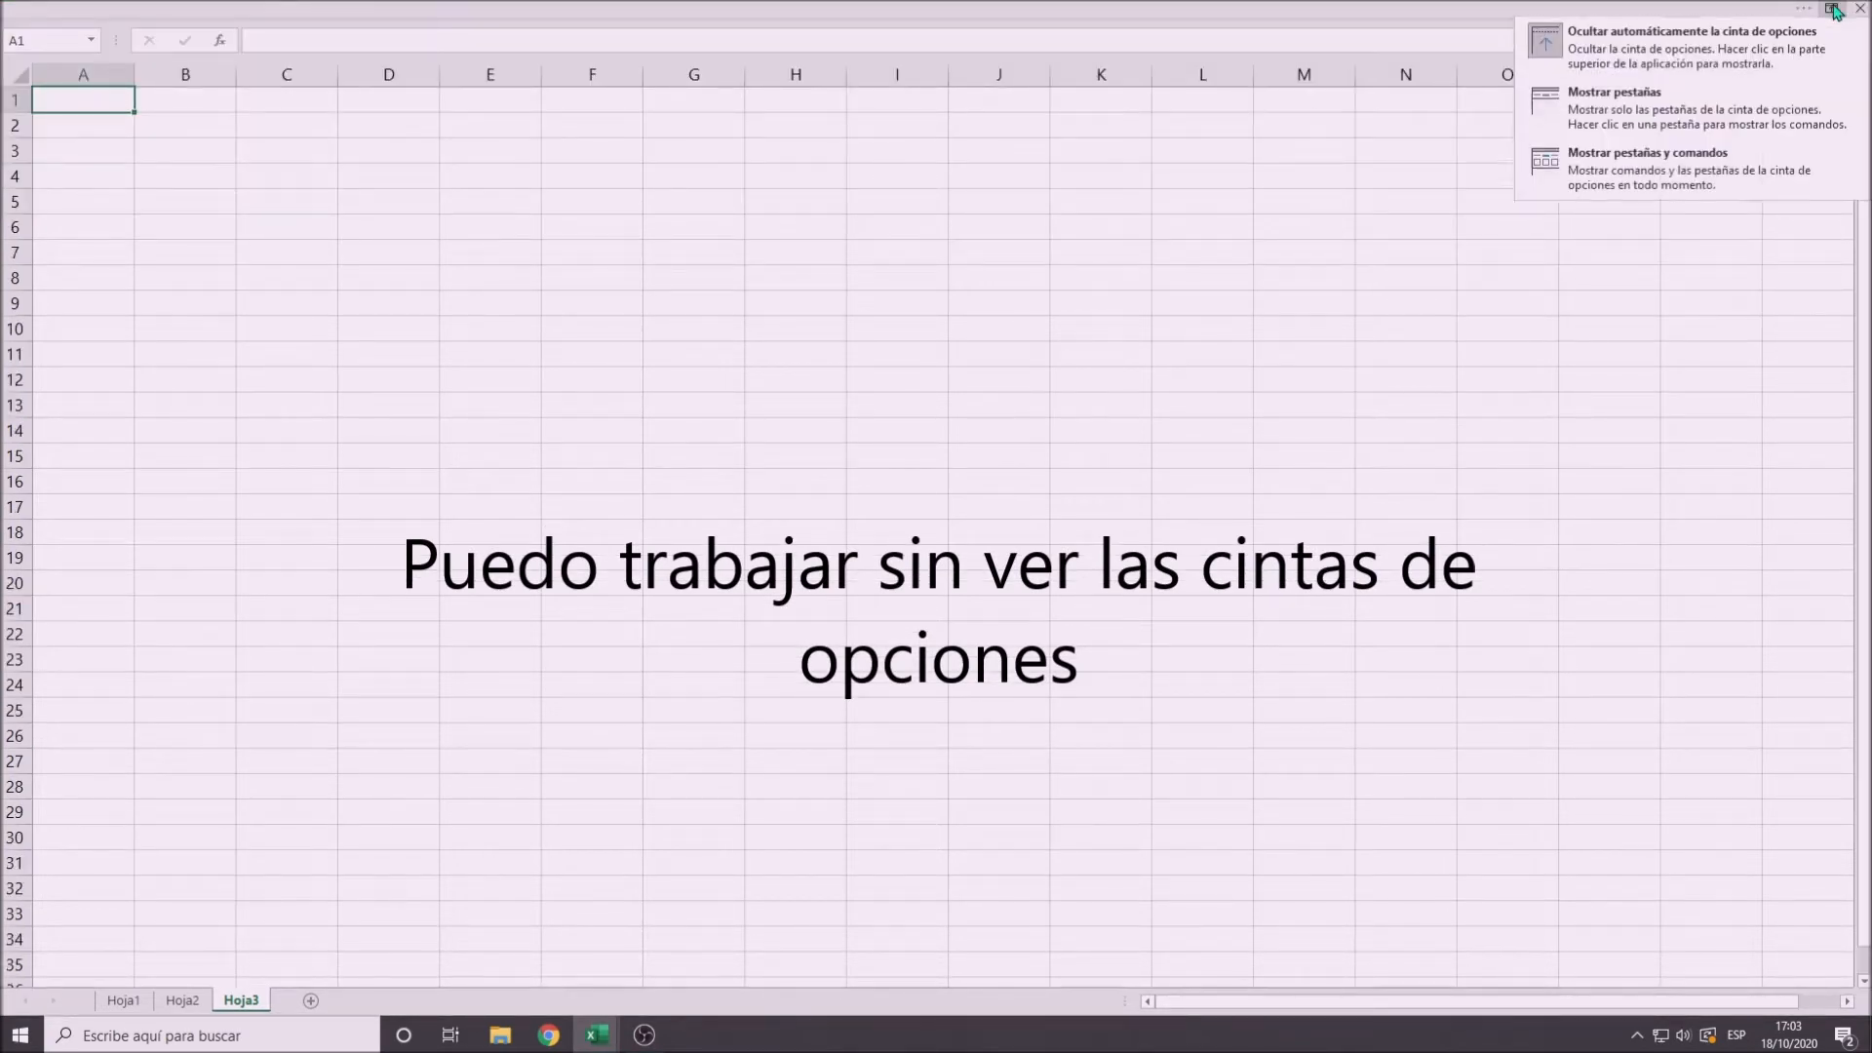
left_click(1646, 170)
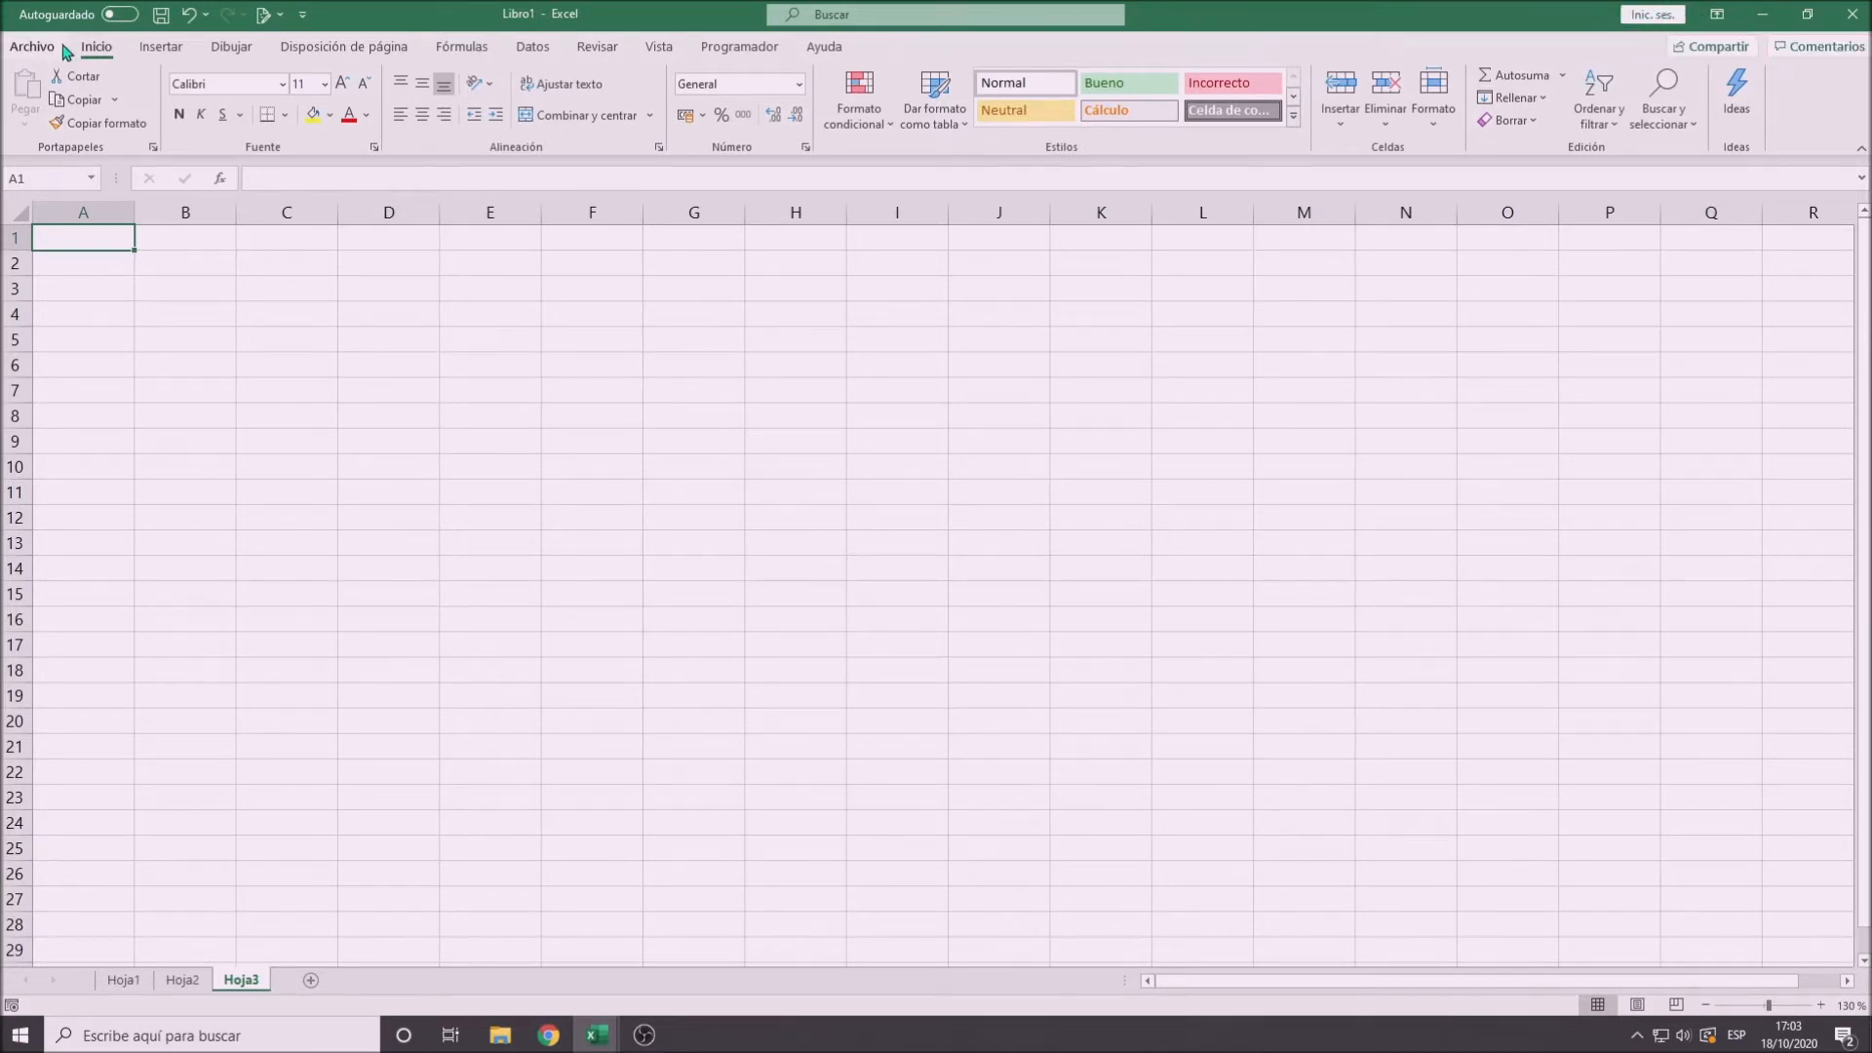
- Review the file start page and the commands for inserting, drawing and page layout
left_click(32, 47)
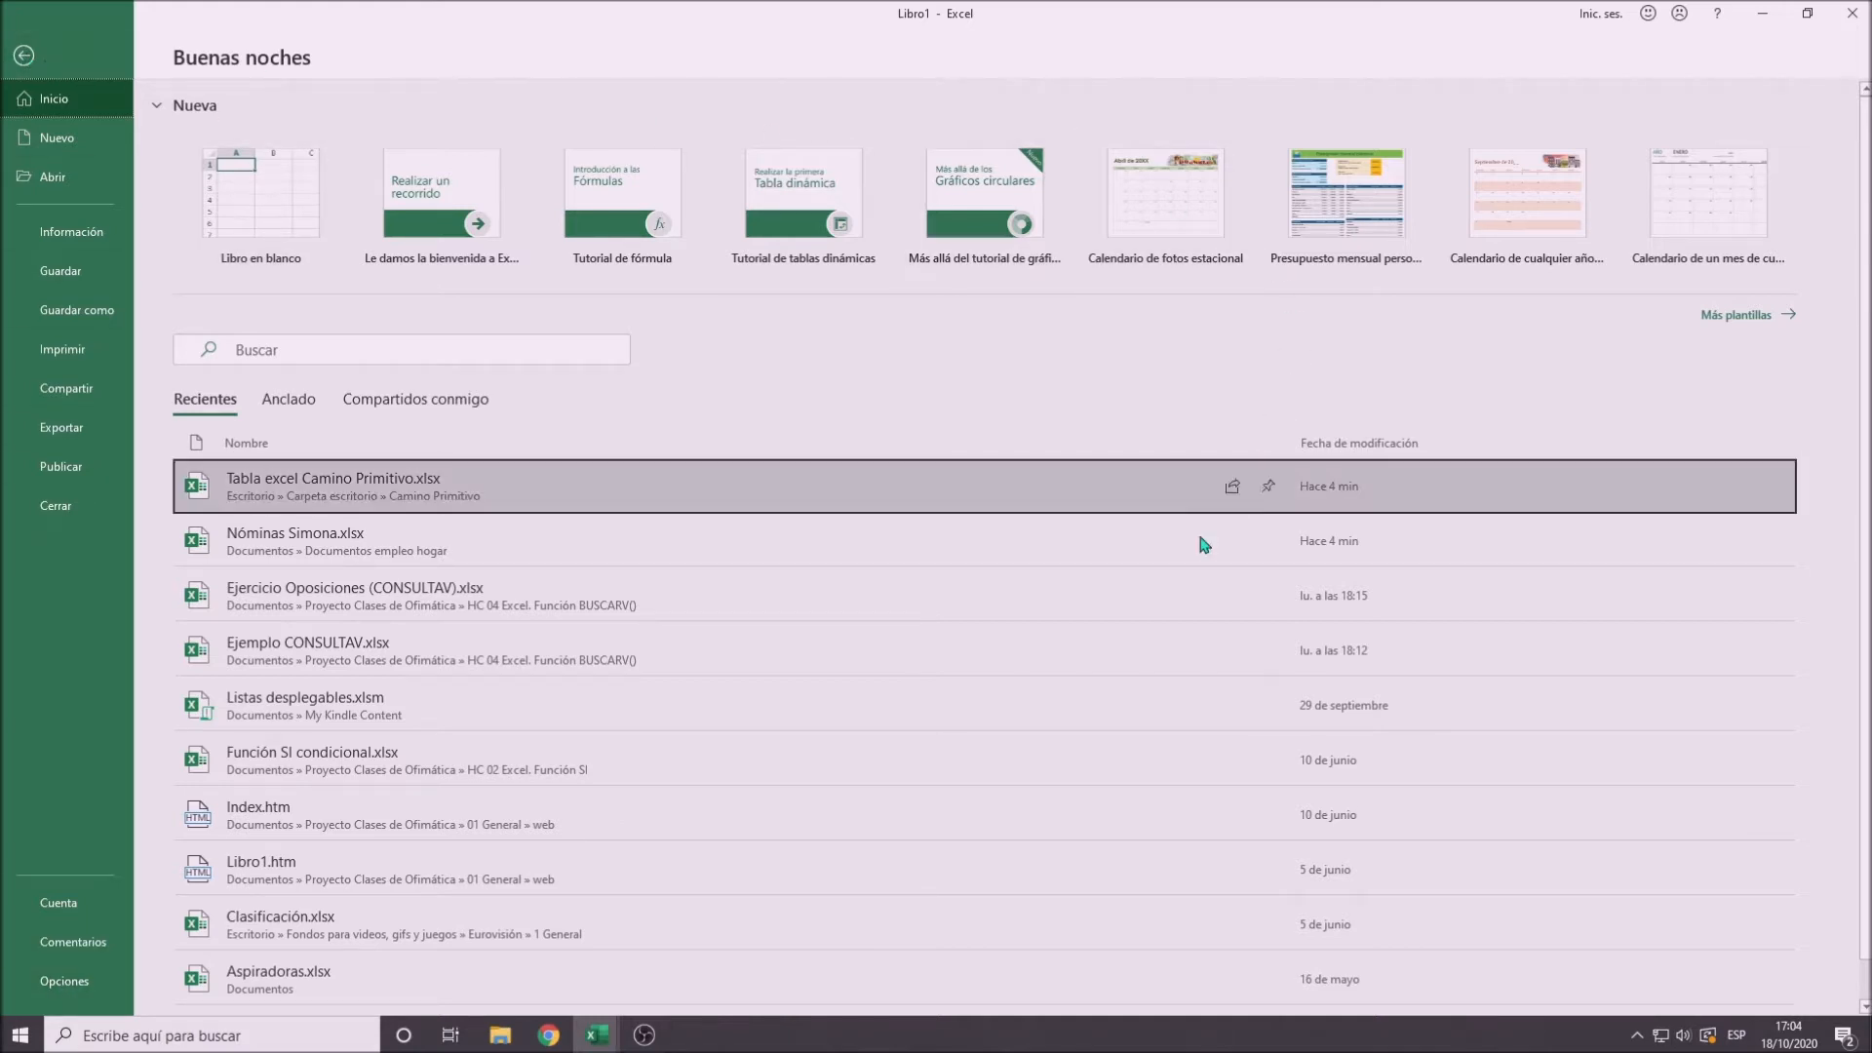
left_click(24, 56)
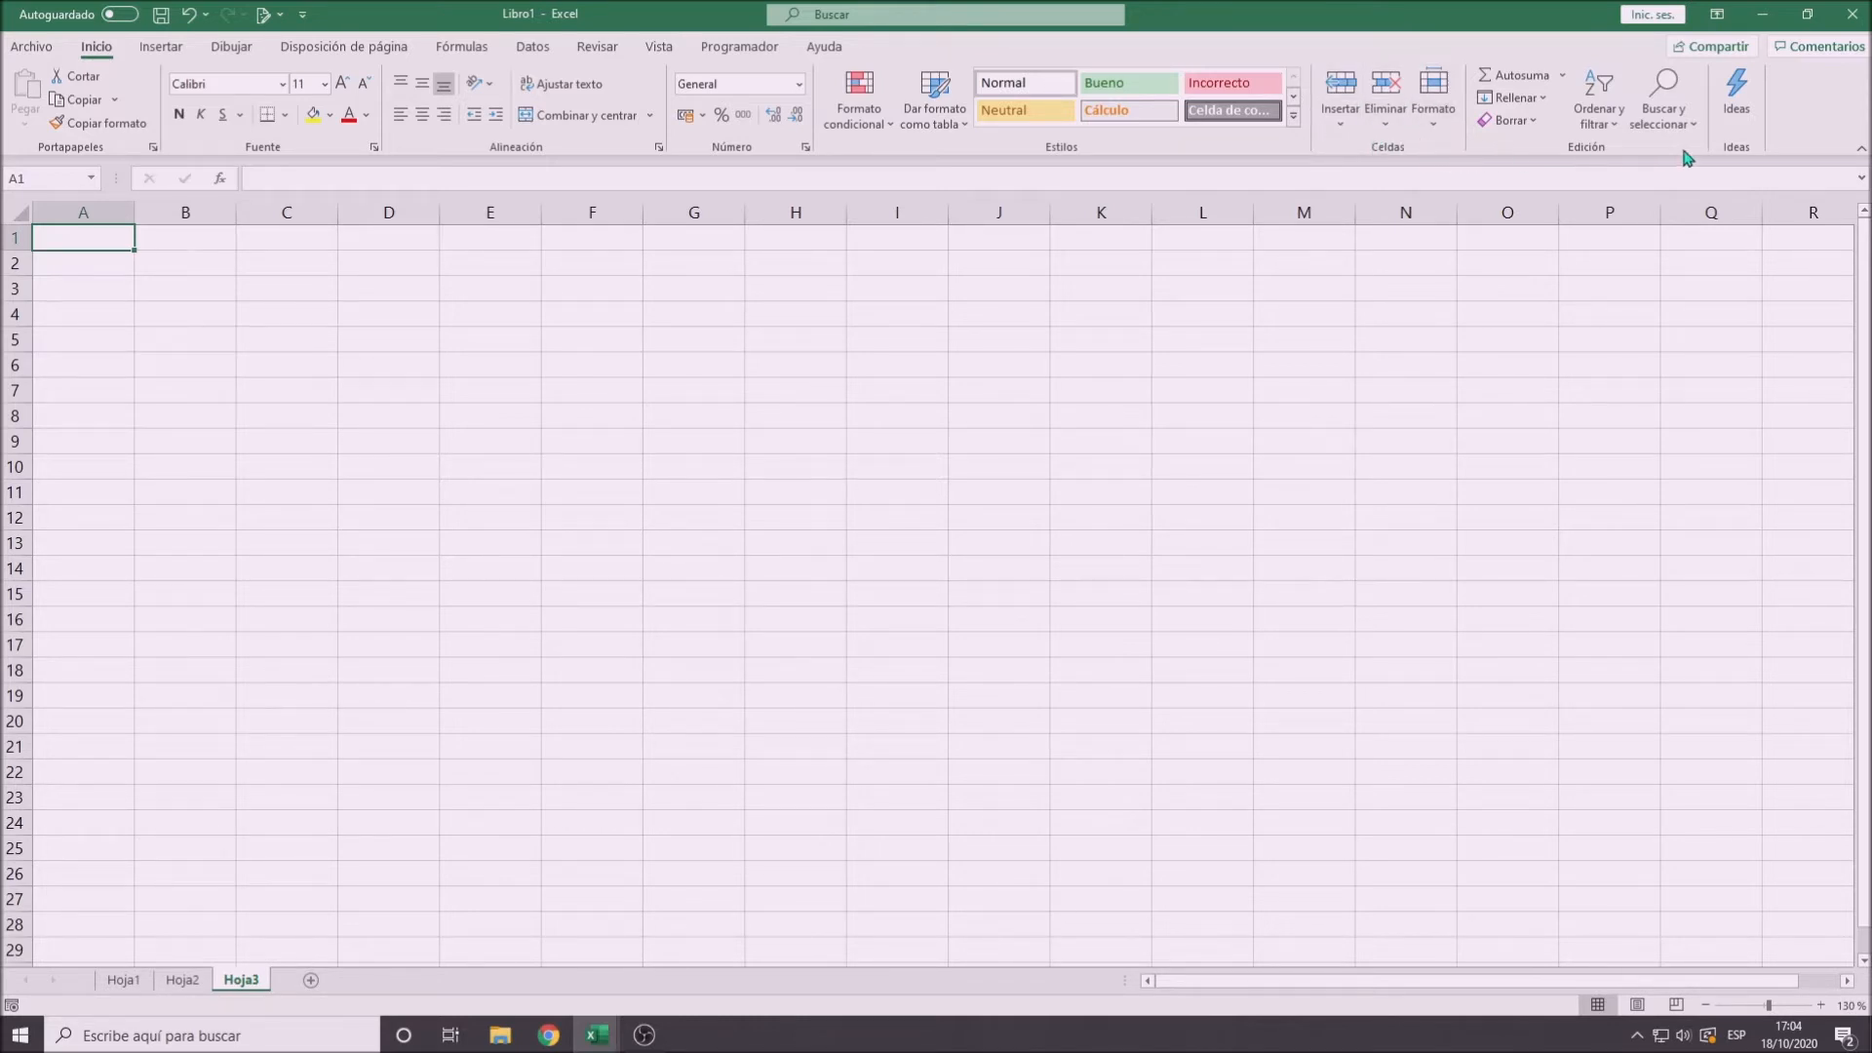
left_click(162, 48)
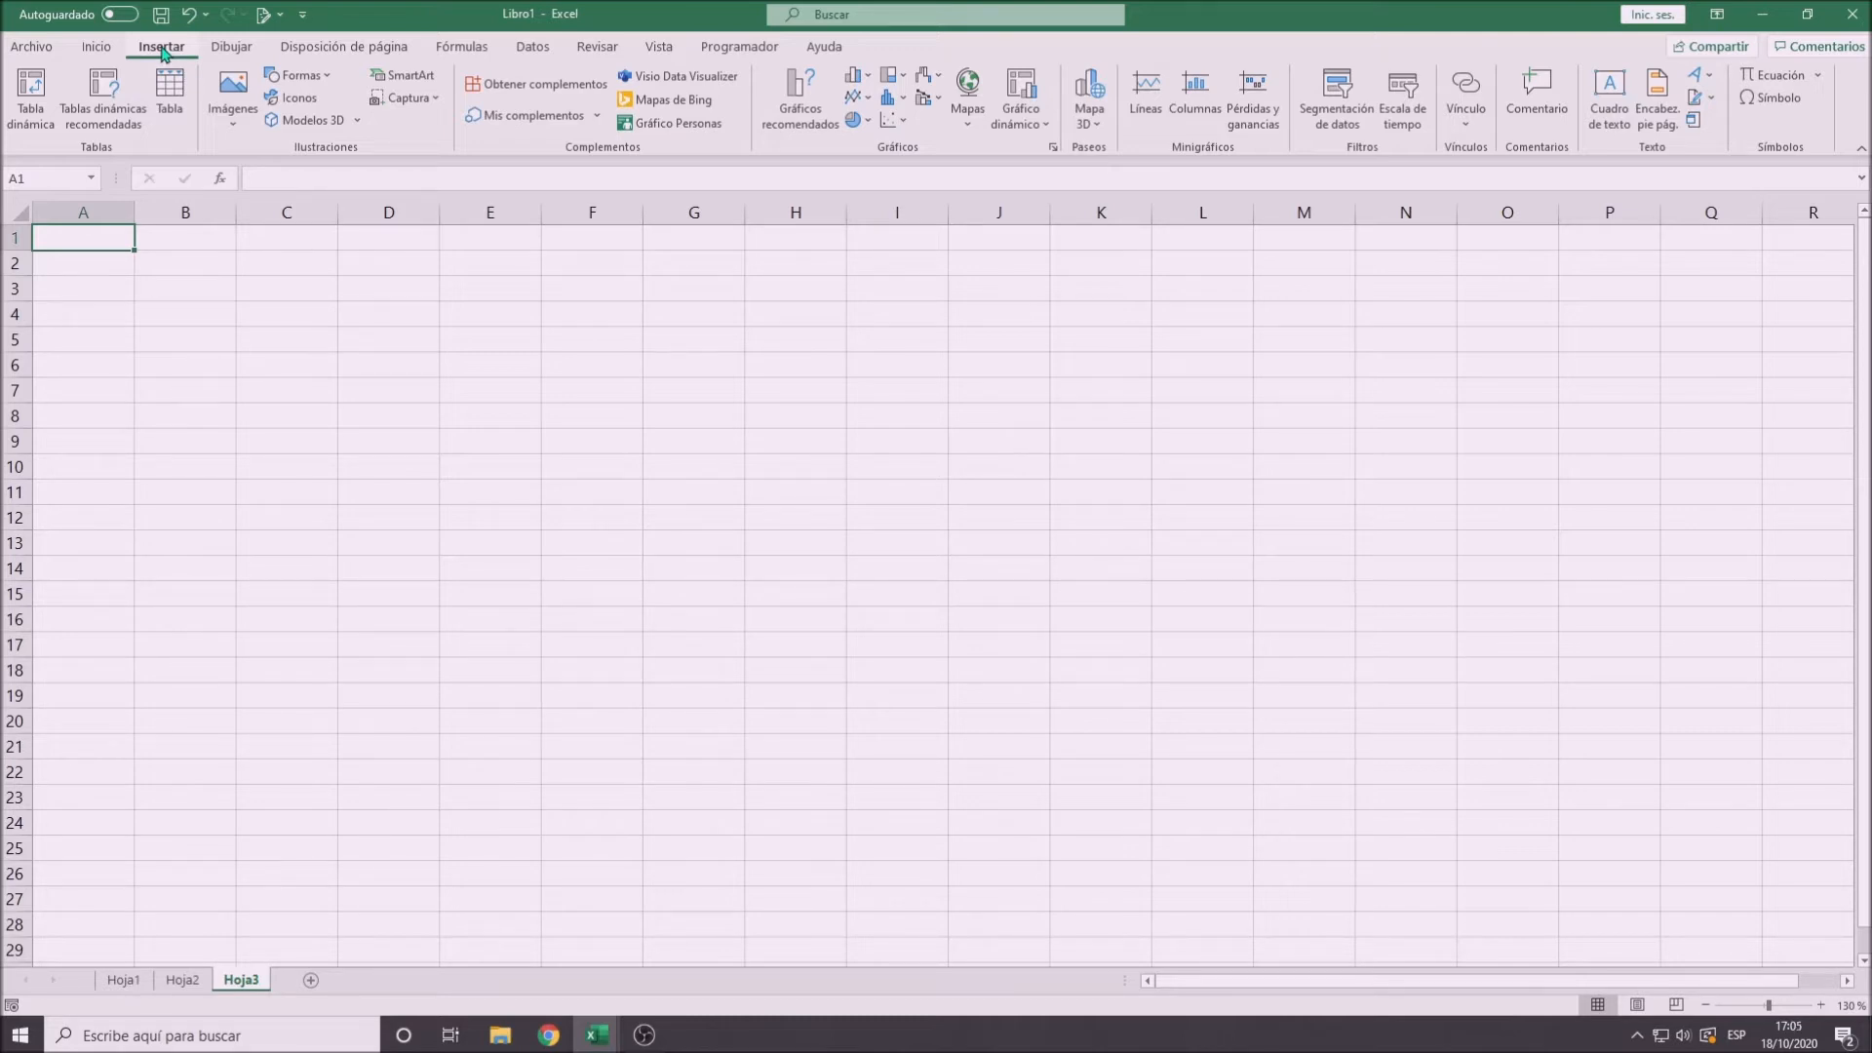
left_click(233, 47)
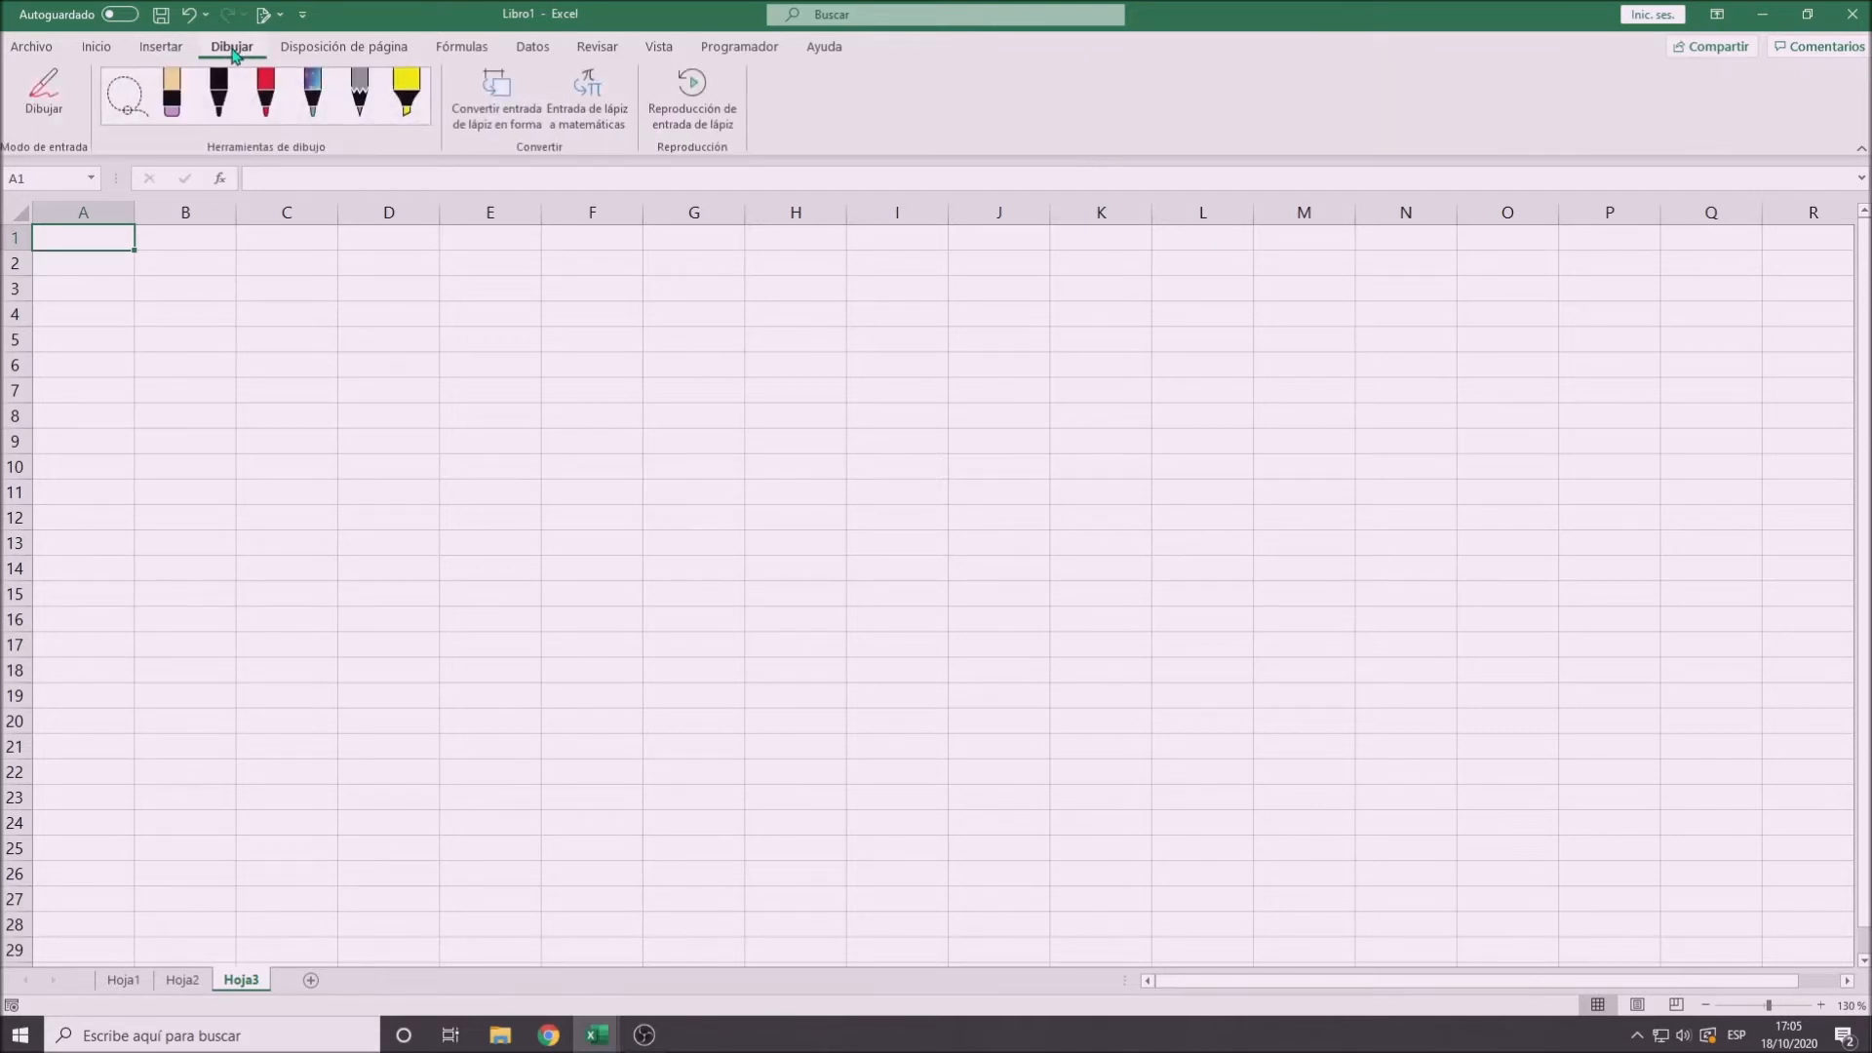
left_click(308, 54)
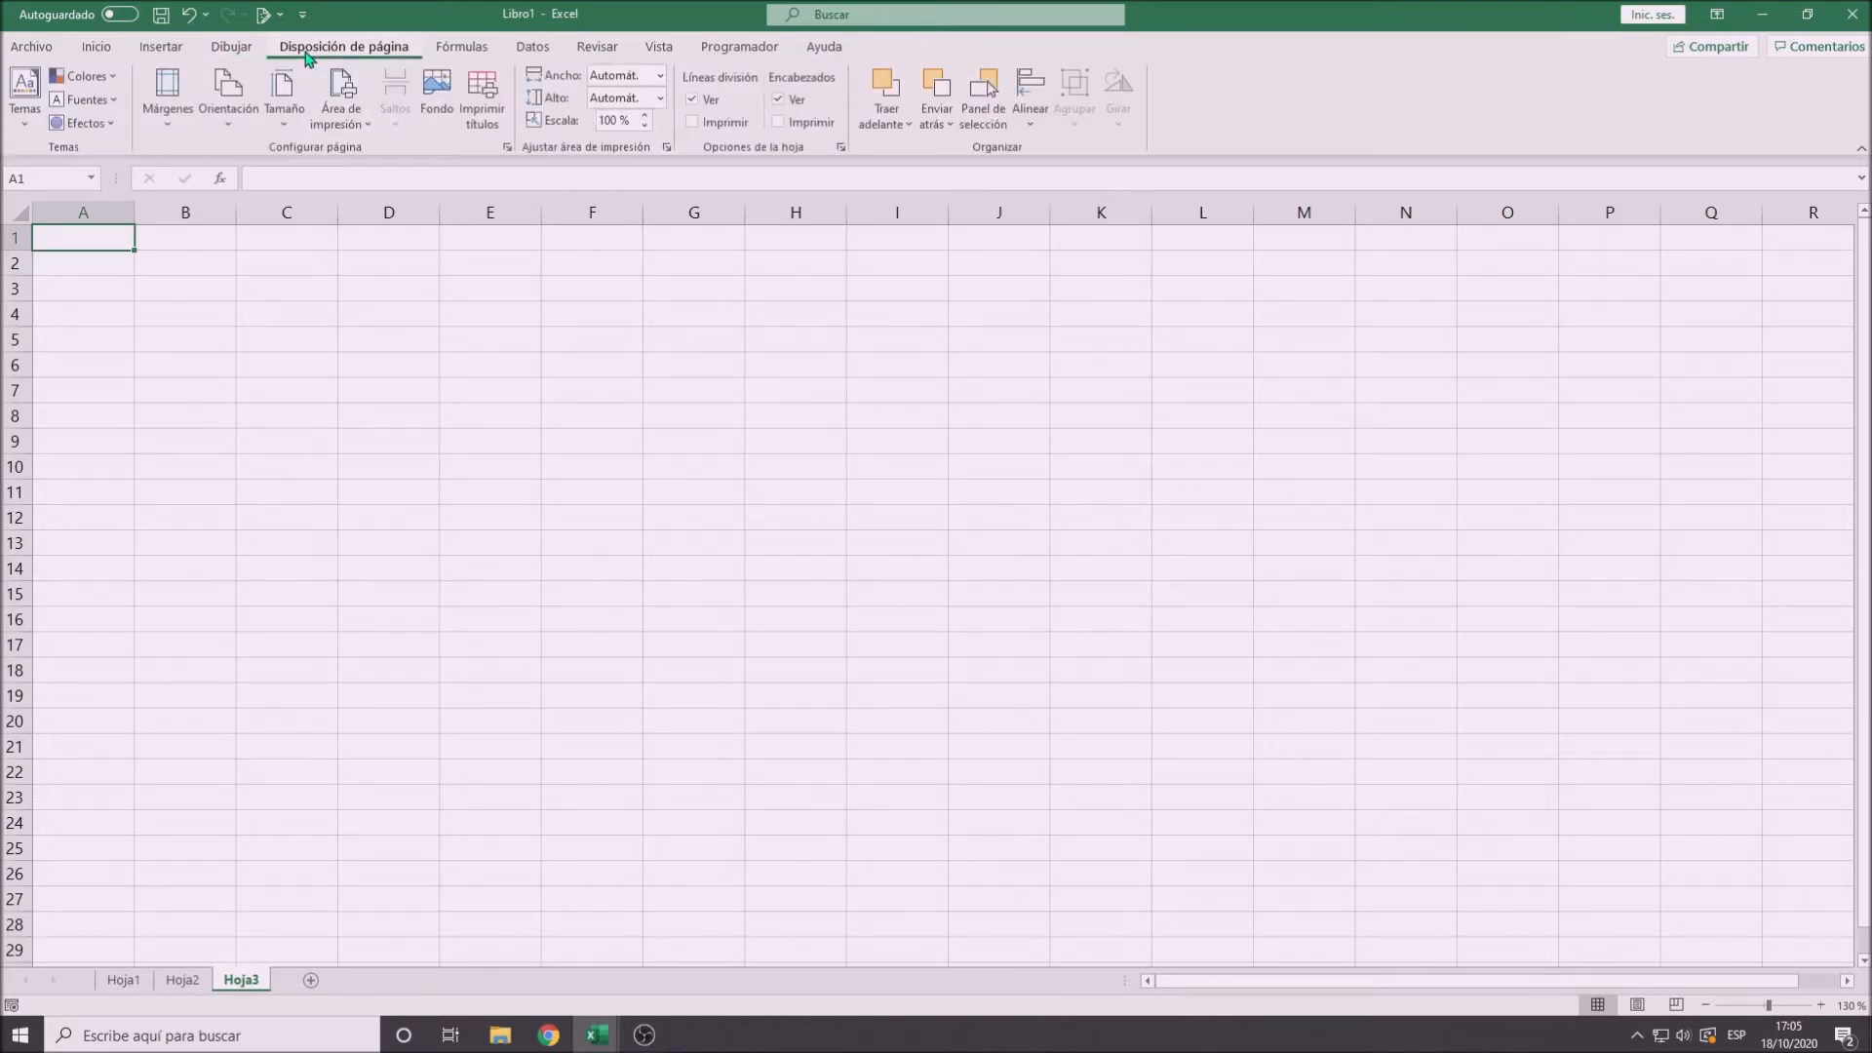
- Examine the formula commands, including the date and time, text and logical function categories
left_click(472, 52)
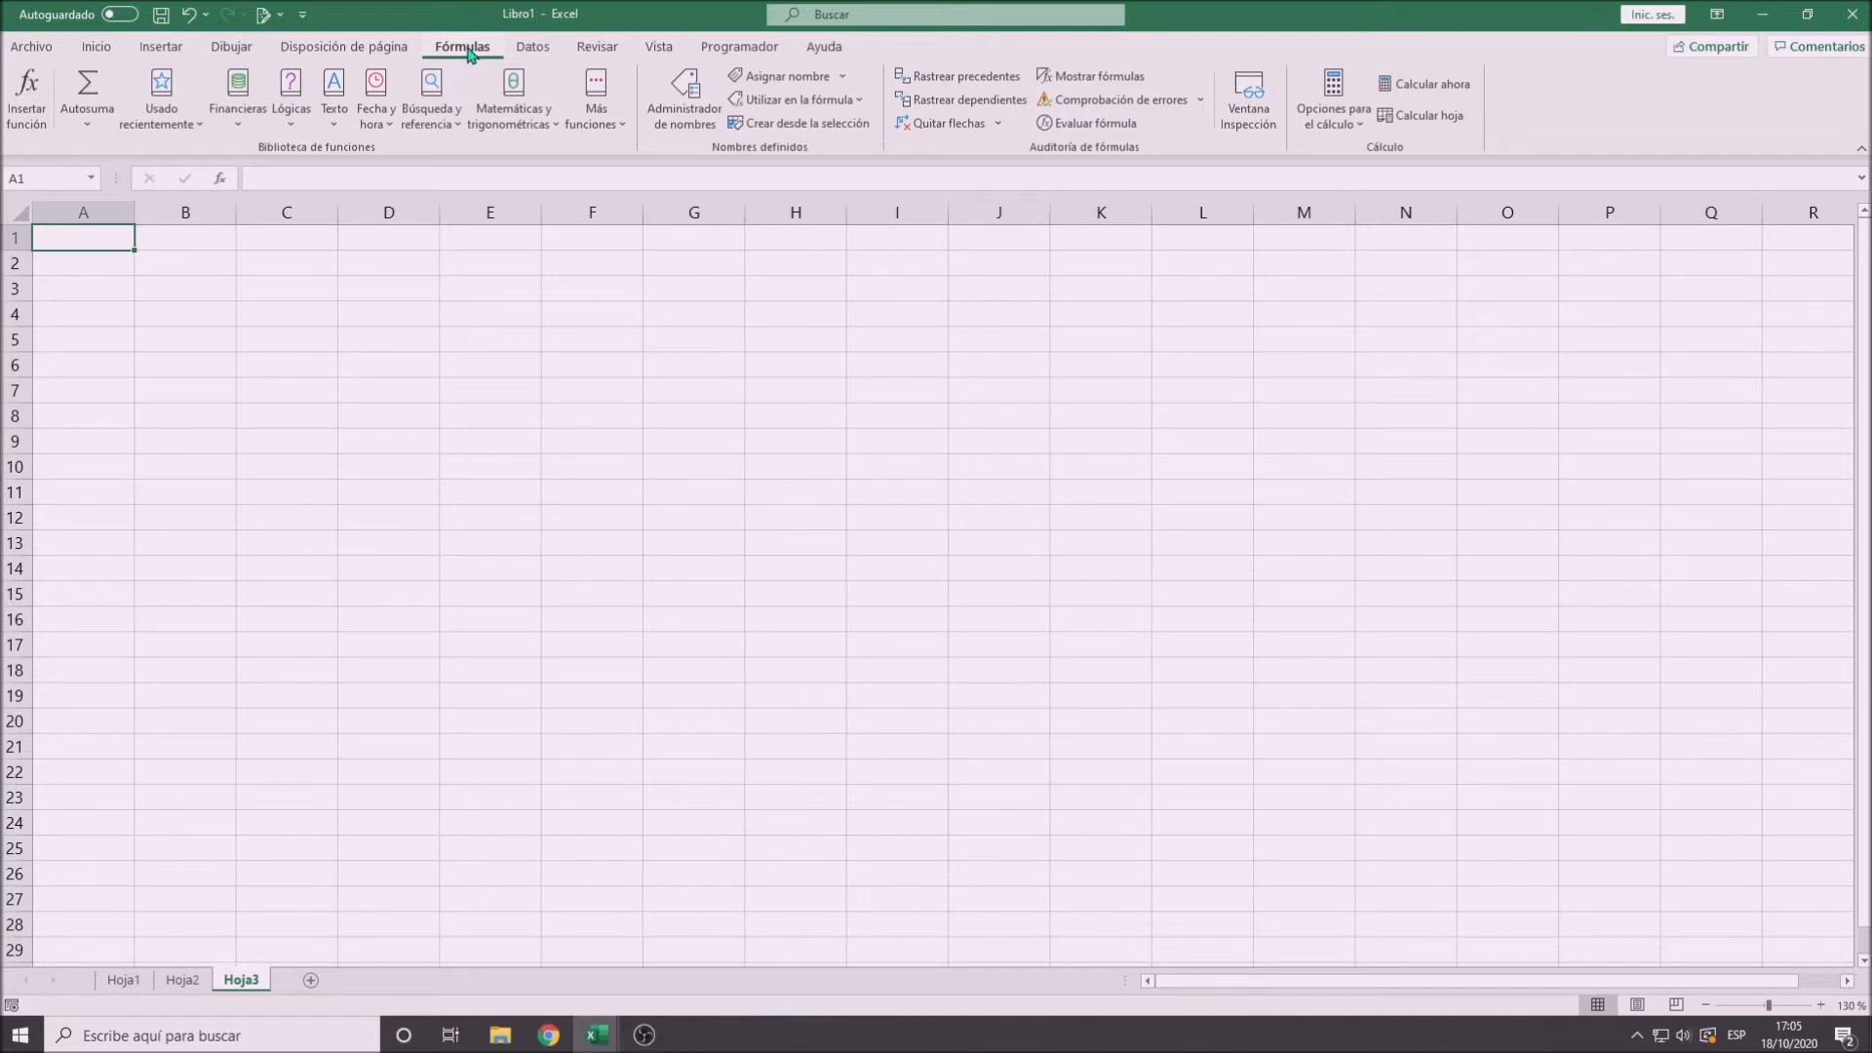
left_click(380, 124)
left_click(380, 125)
left_click(334, 127)
left_click(335, 127)
left_click(291, 119)
left_click(290, 119)
- Review the data, review, view and developer commands, and return to the home commands
left_click(528, 49)
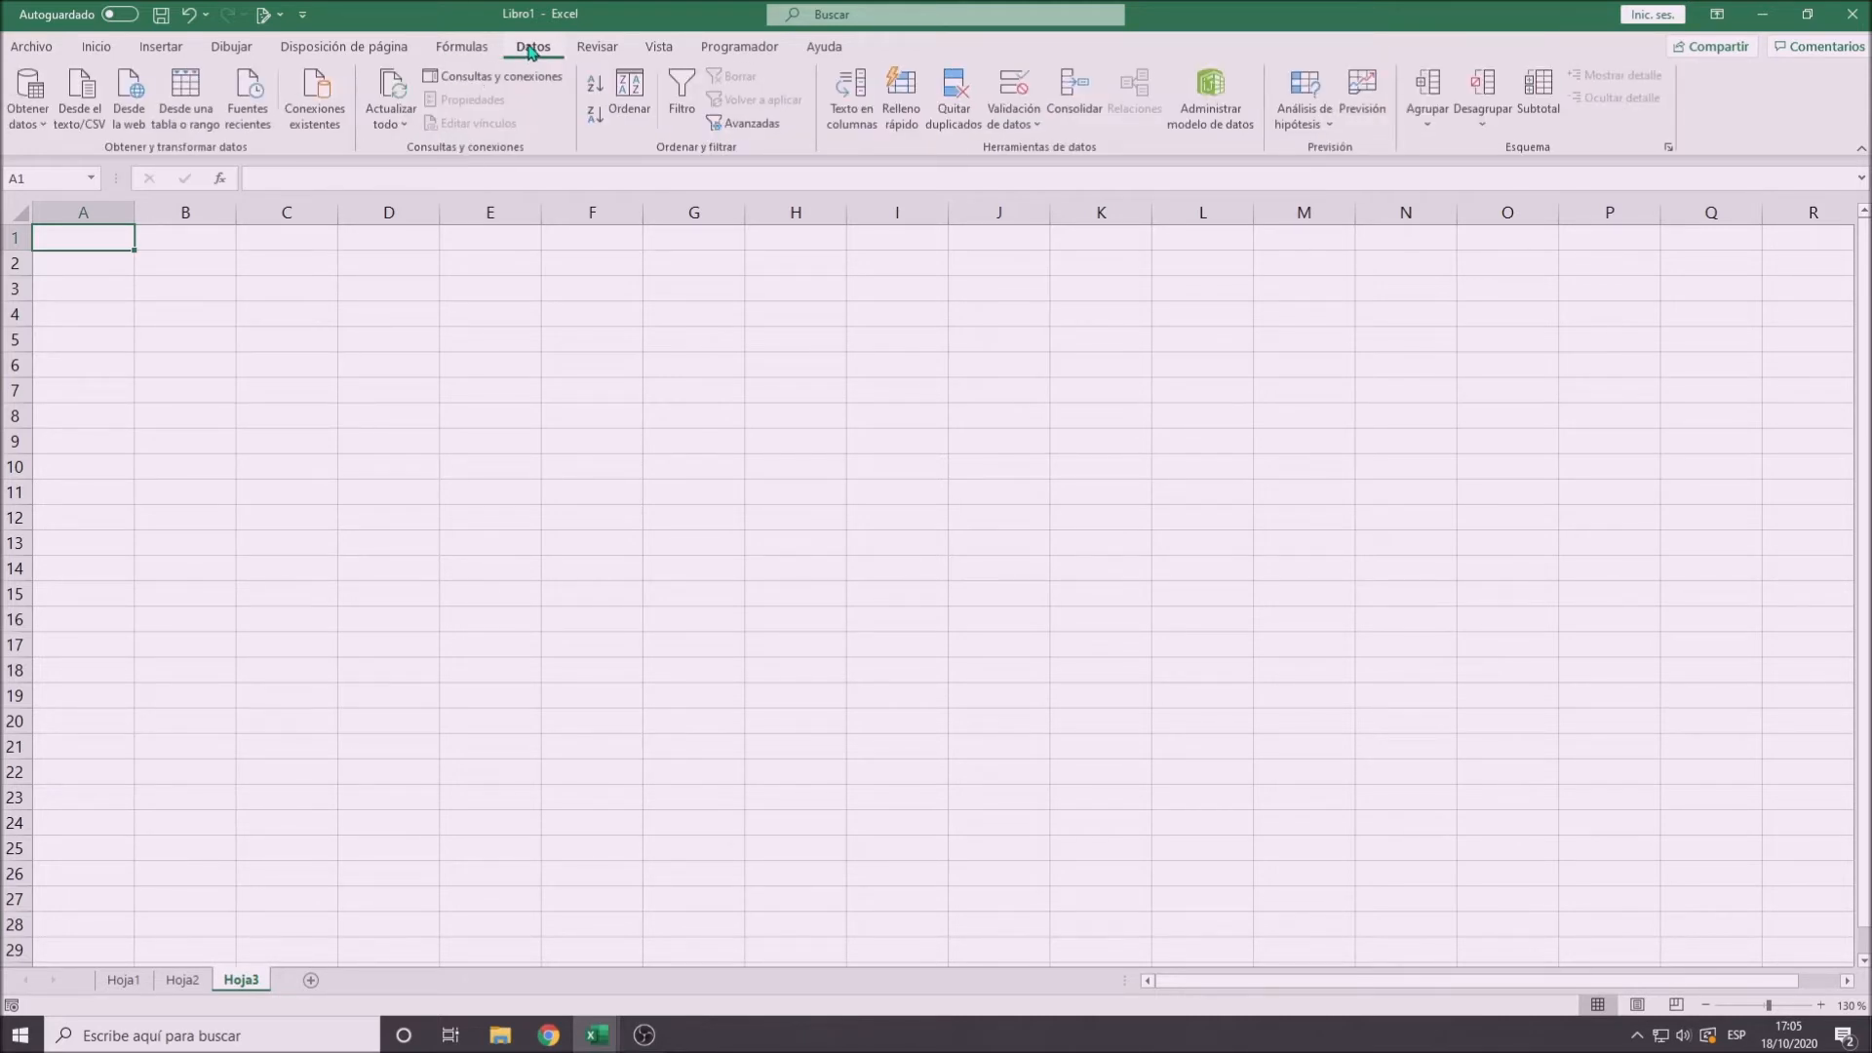
left_click(604, 49)
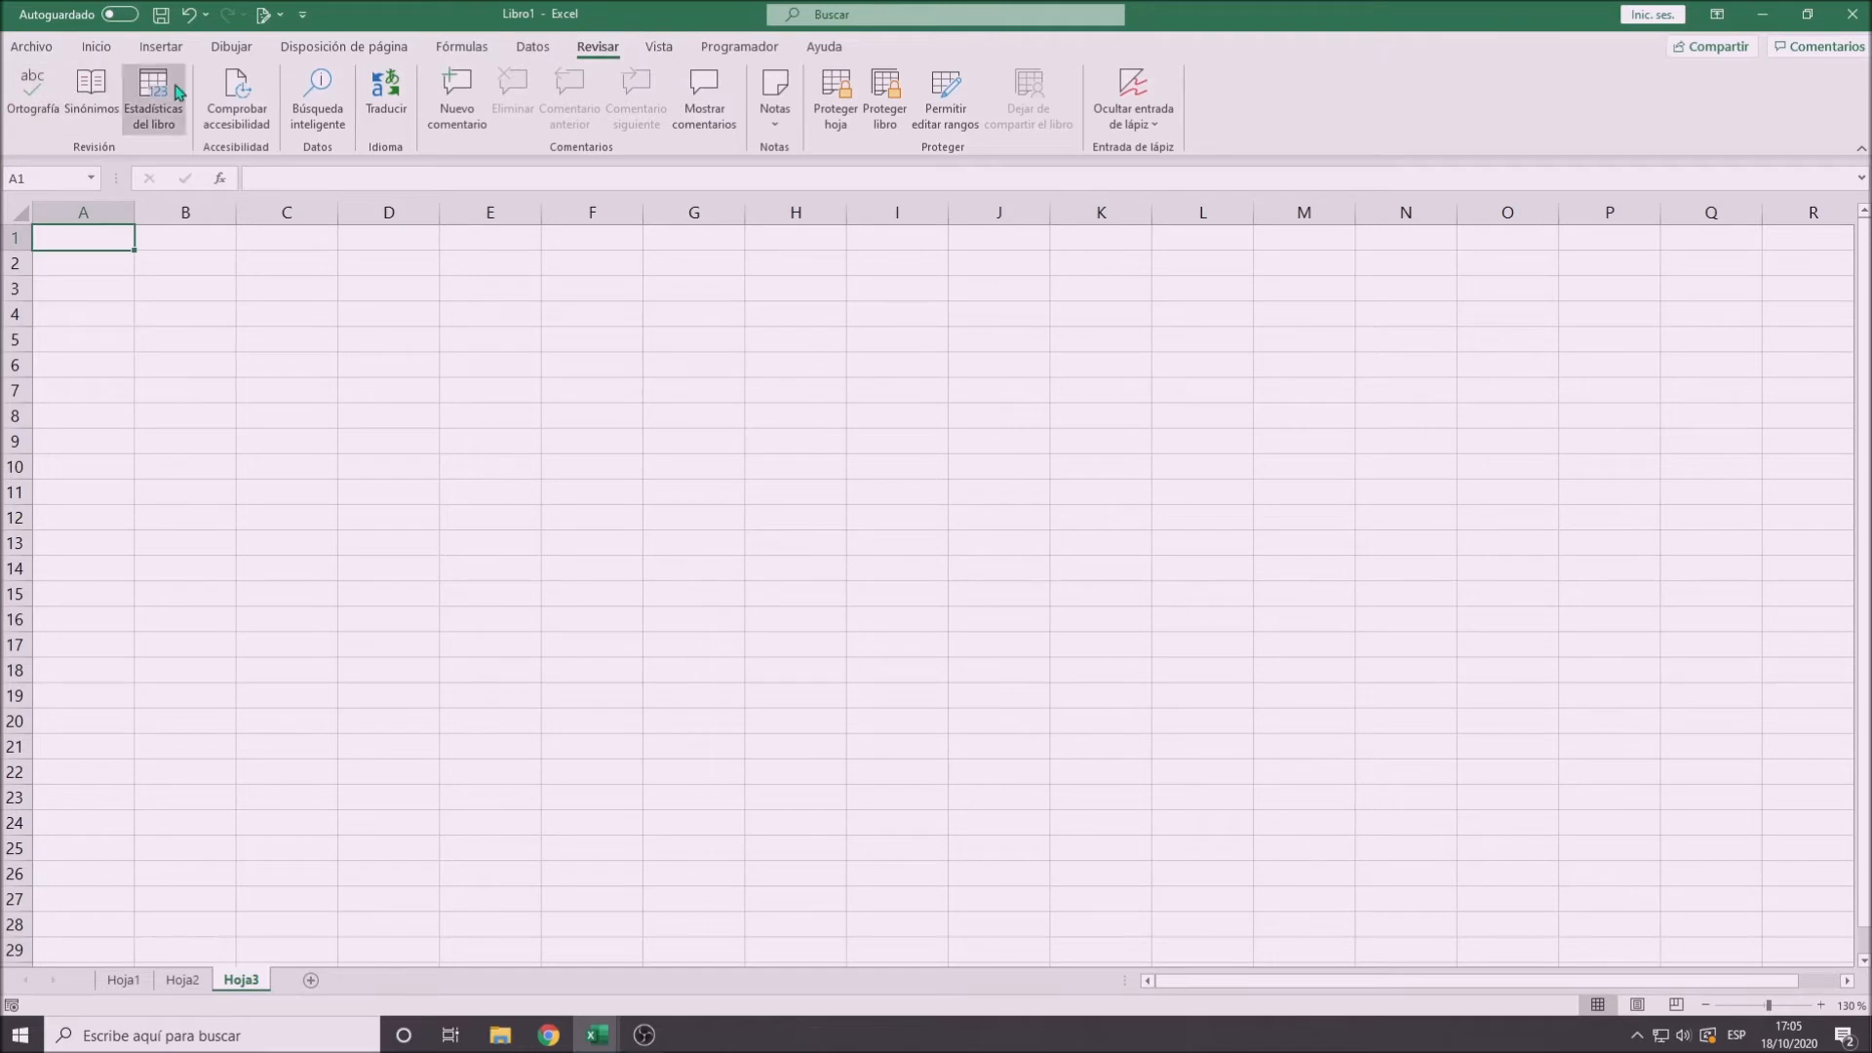
left_click(657, 49)
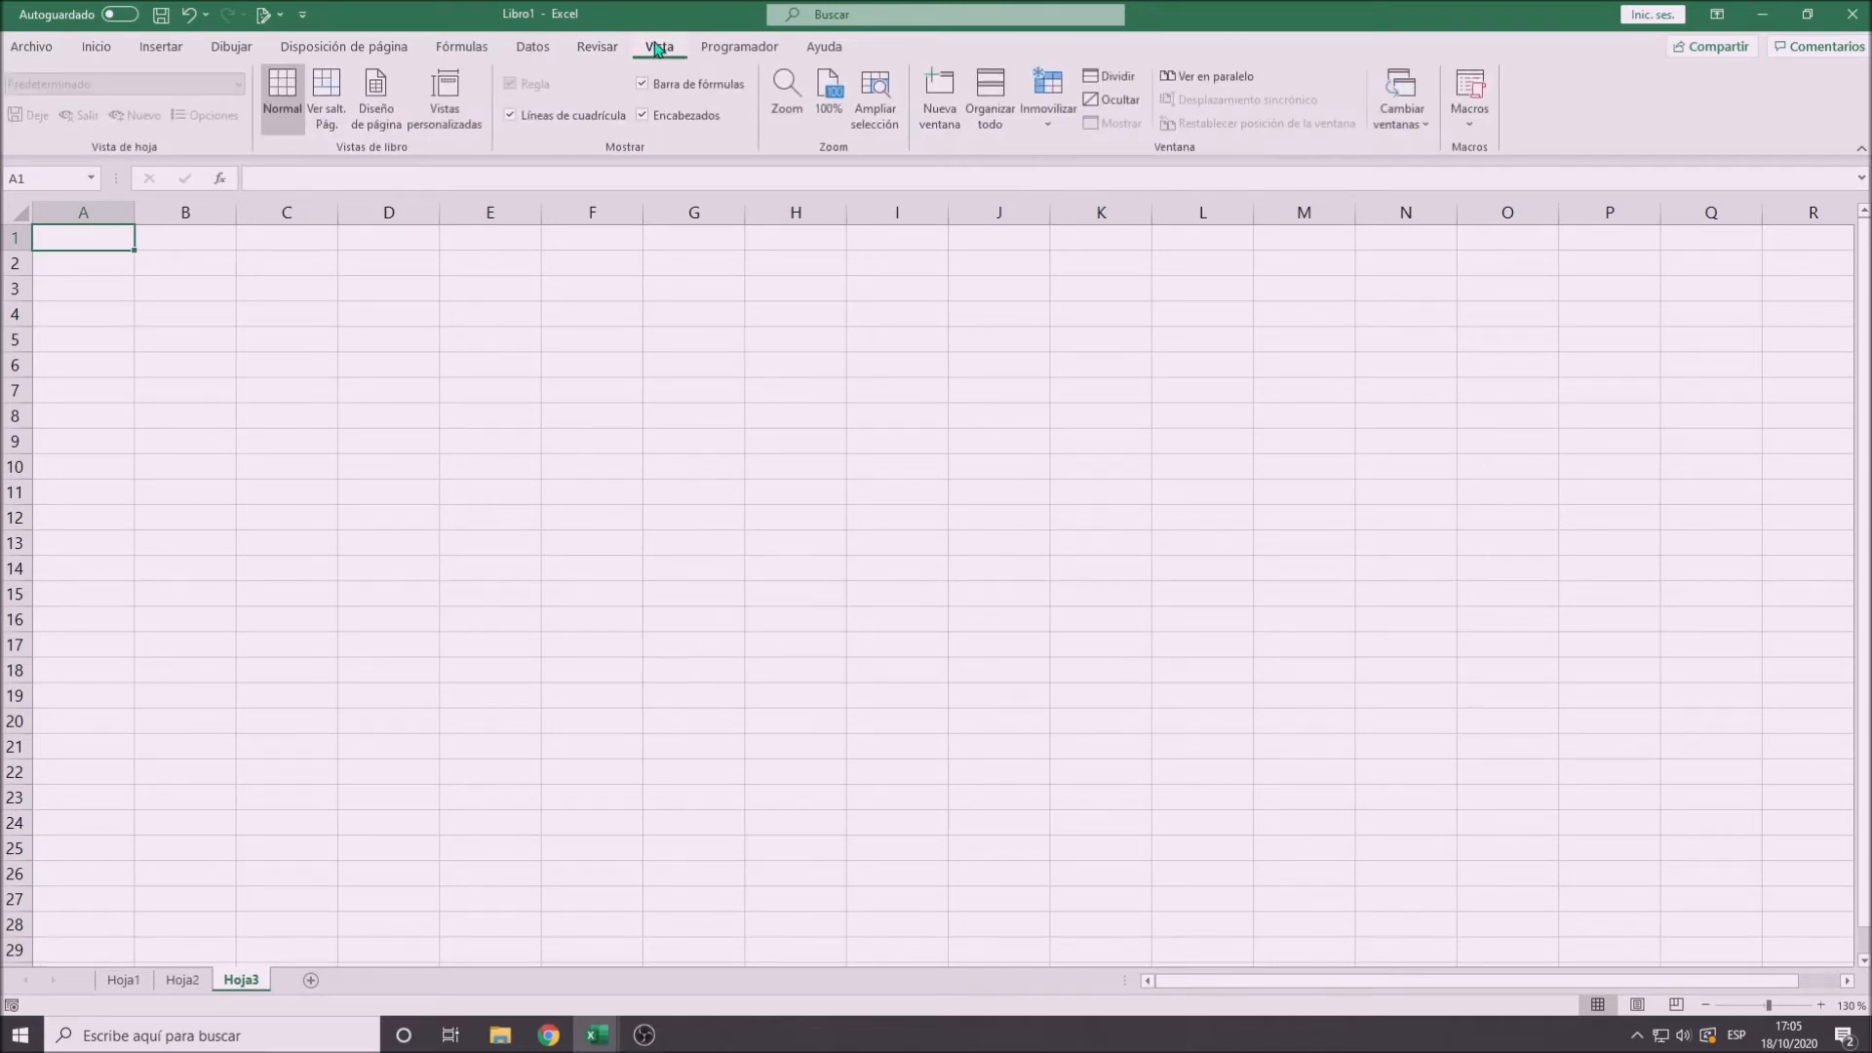
left_click(717, 48)
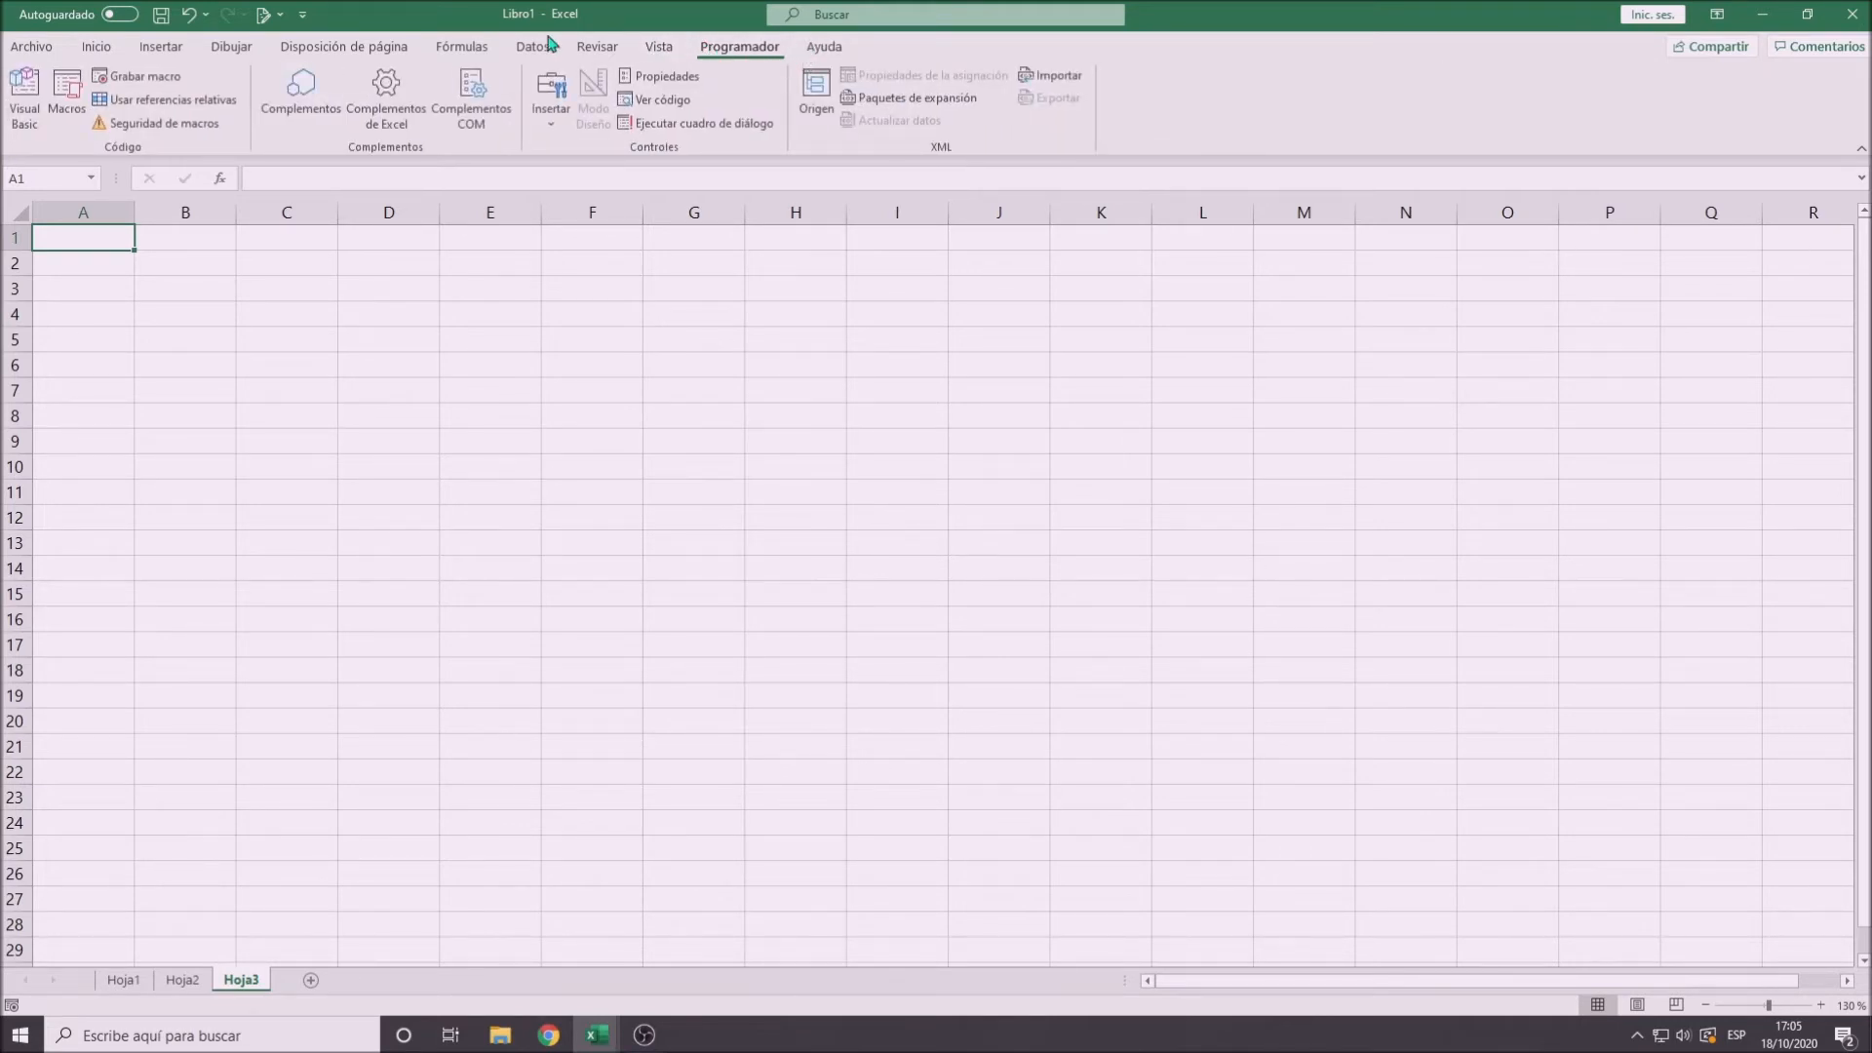
left_click(96, 51)
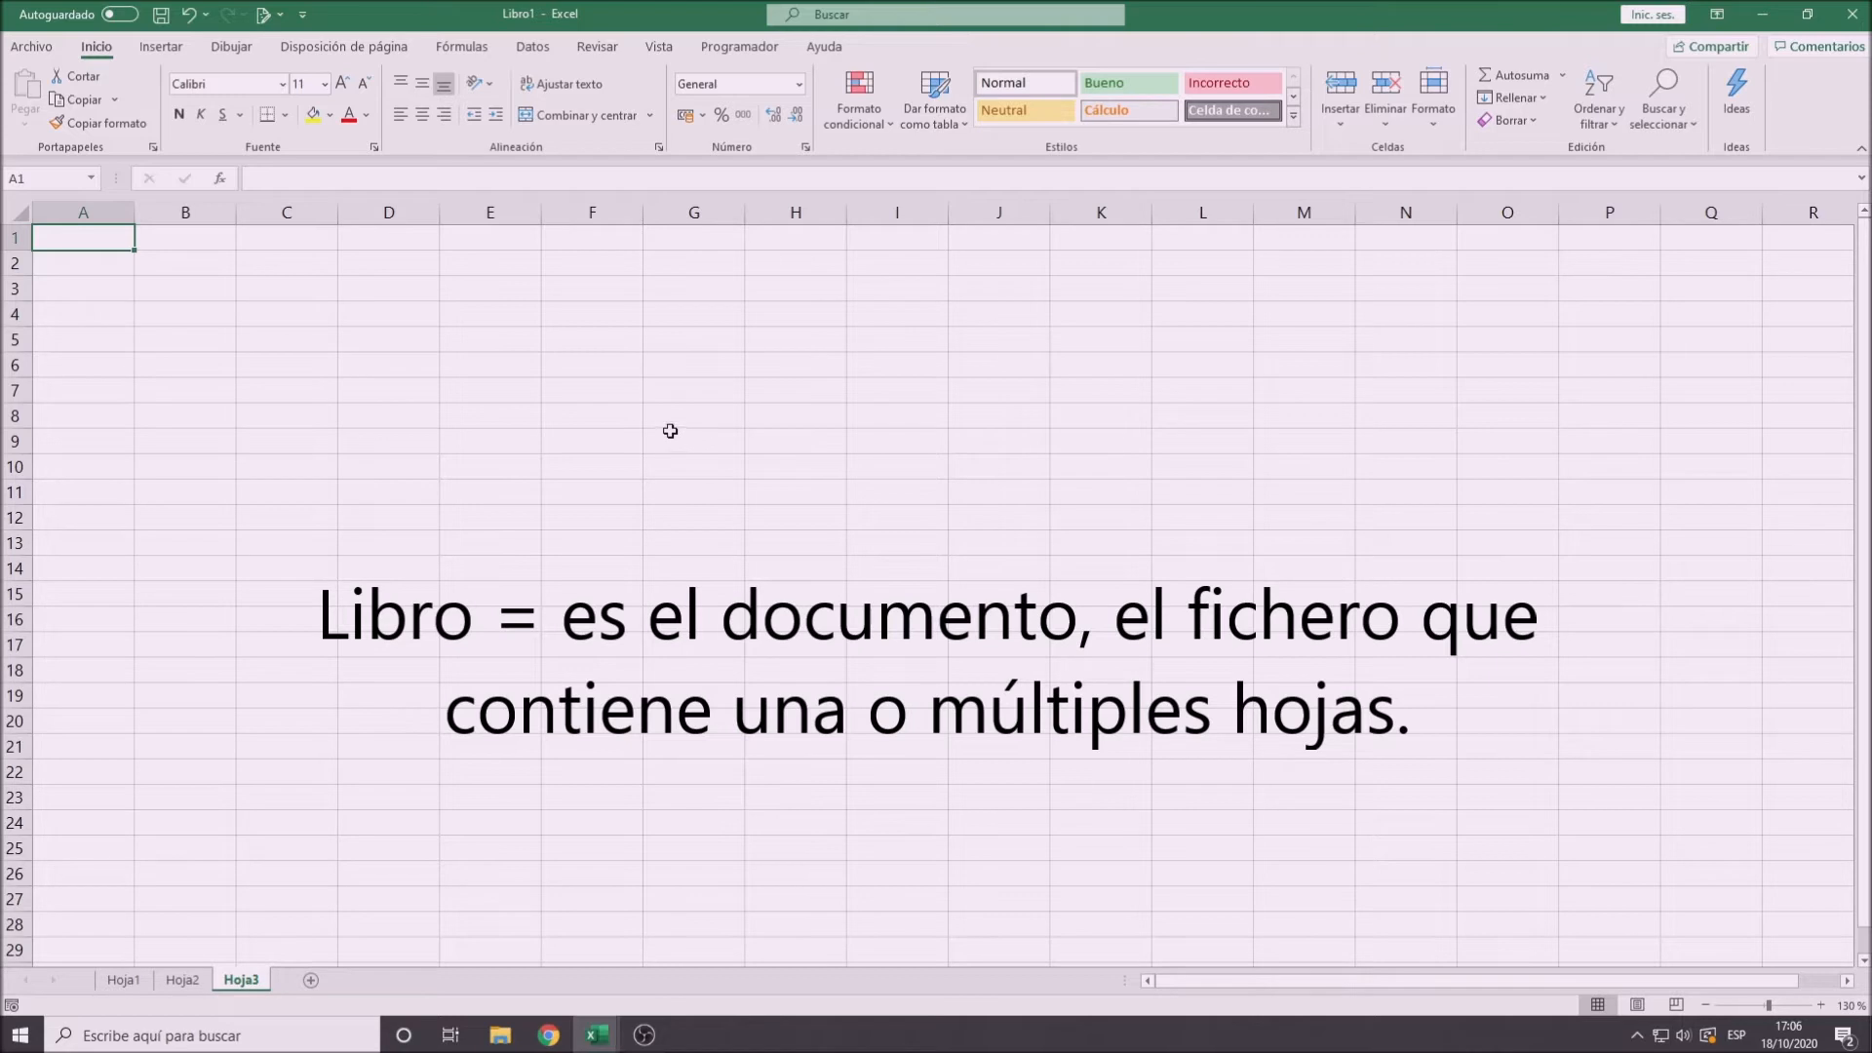
- Look through the workbook's sheets Hoja1, Hoja2 and Hoja3, finishing on Hoja1
left_click(127, 983)
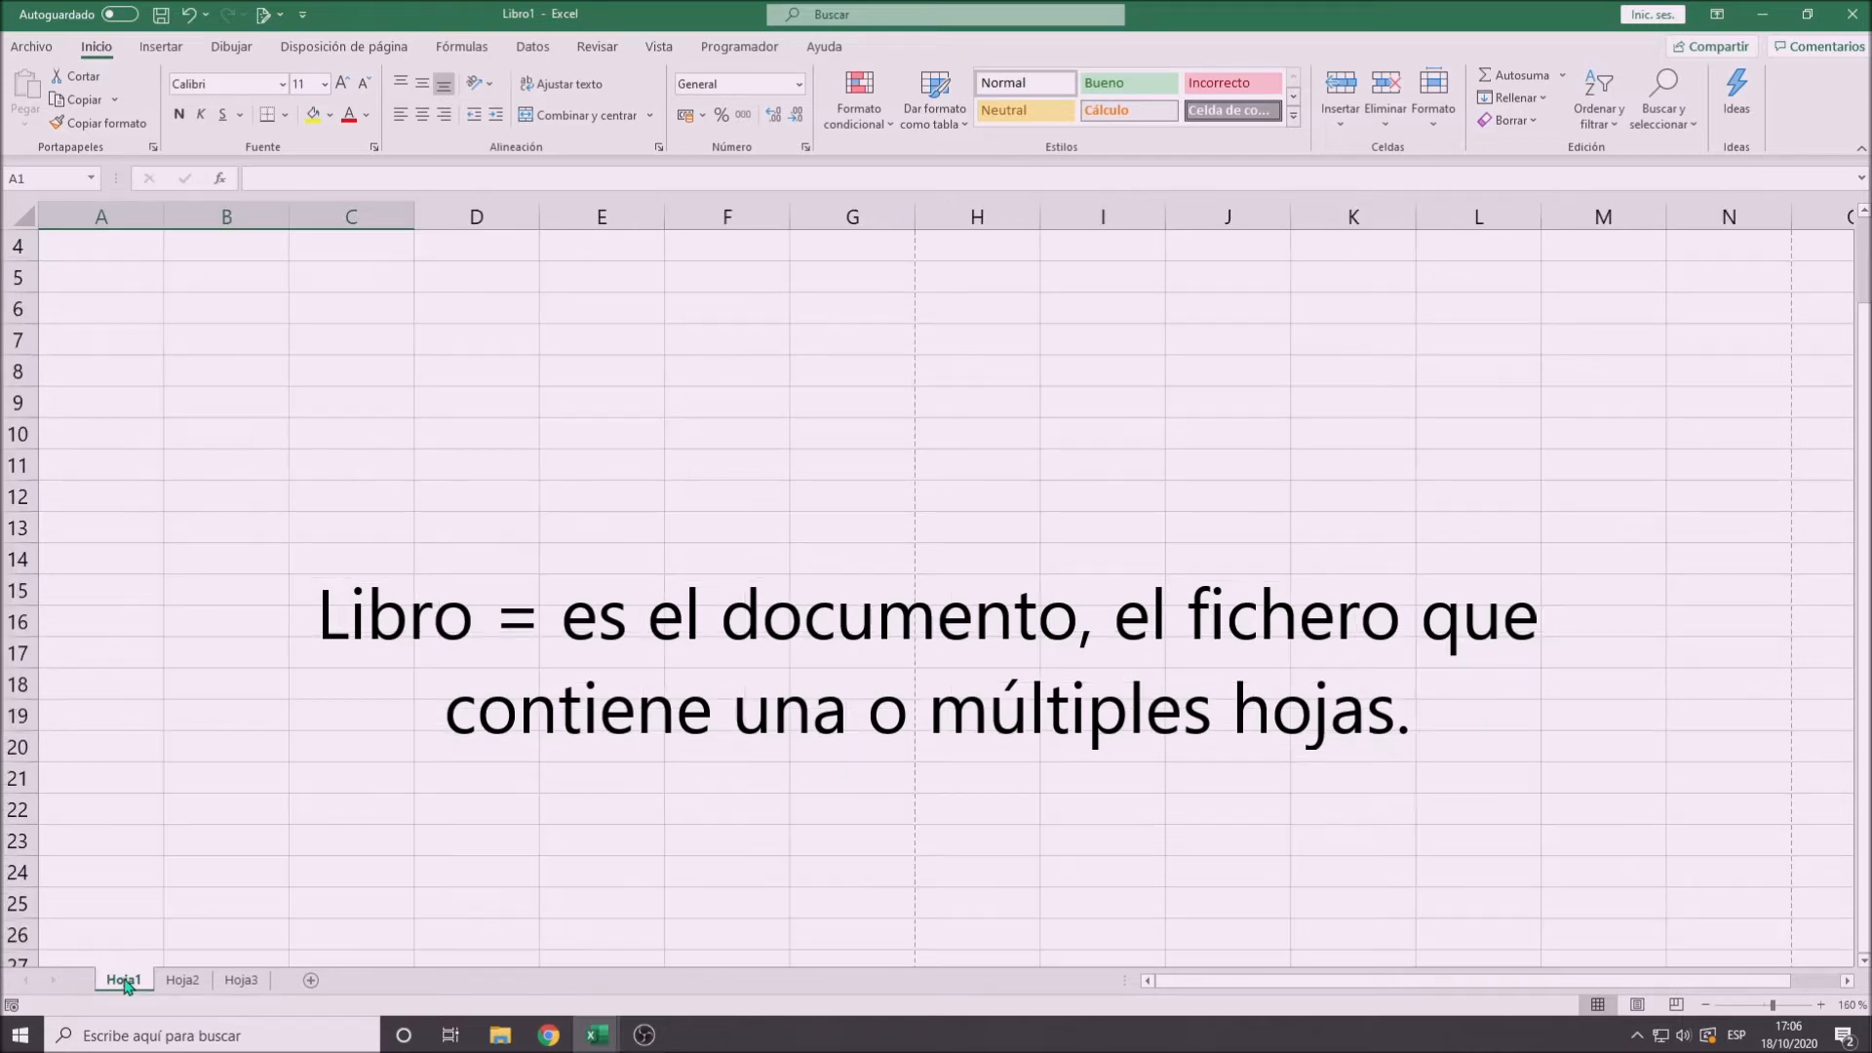
left_click(178, 983)
left_click(250, 985)
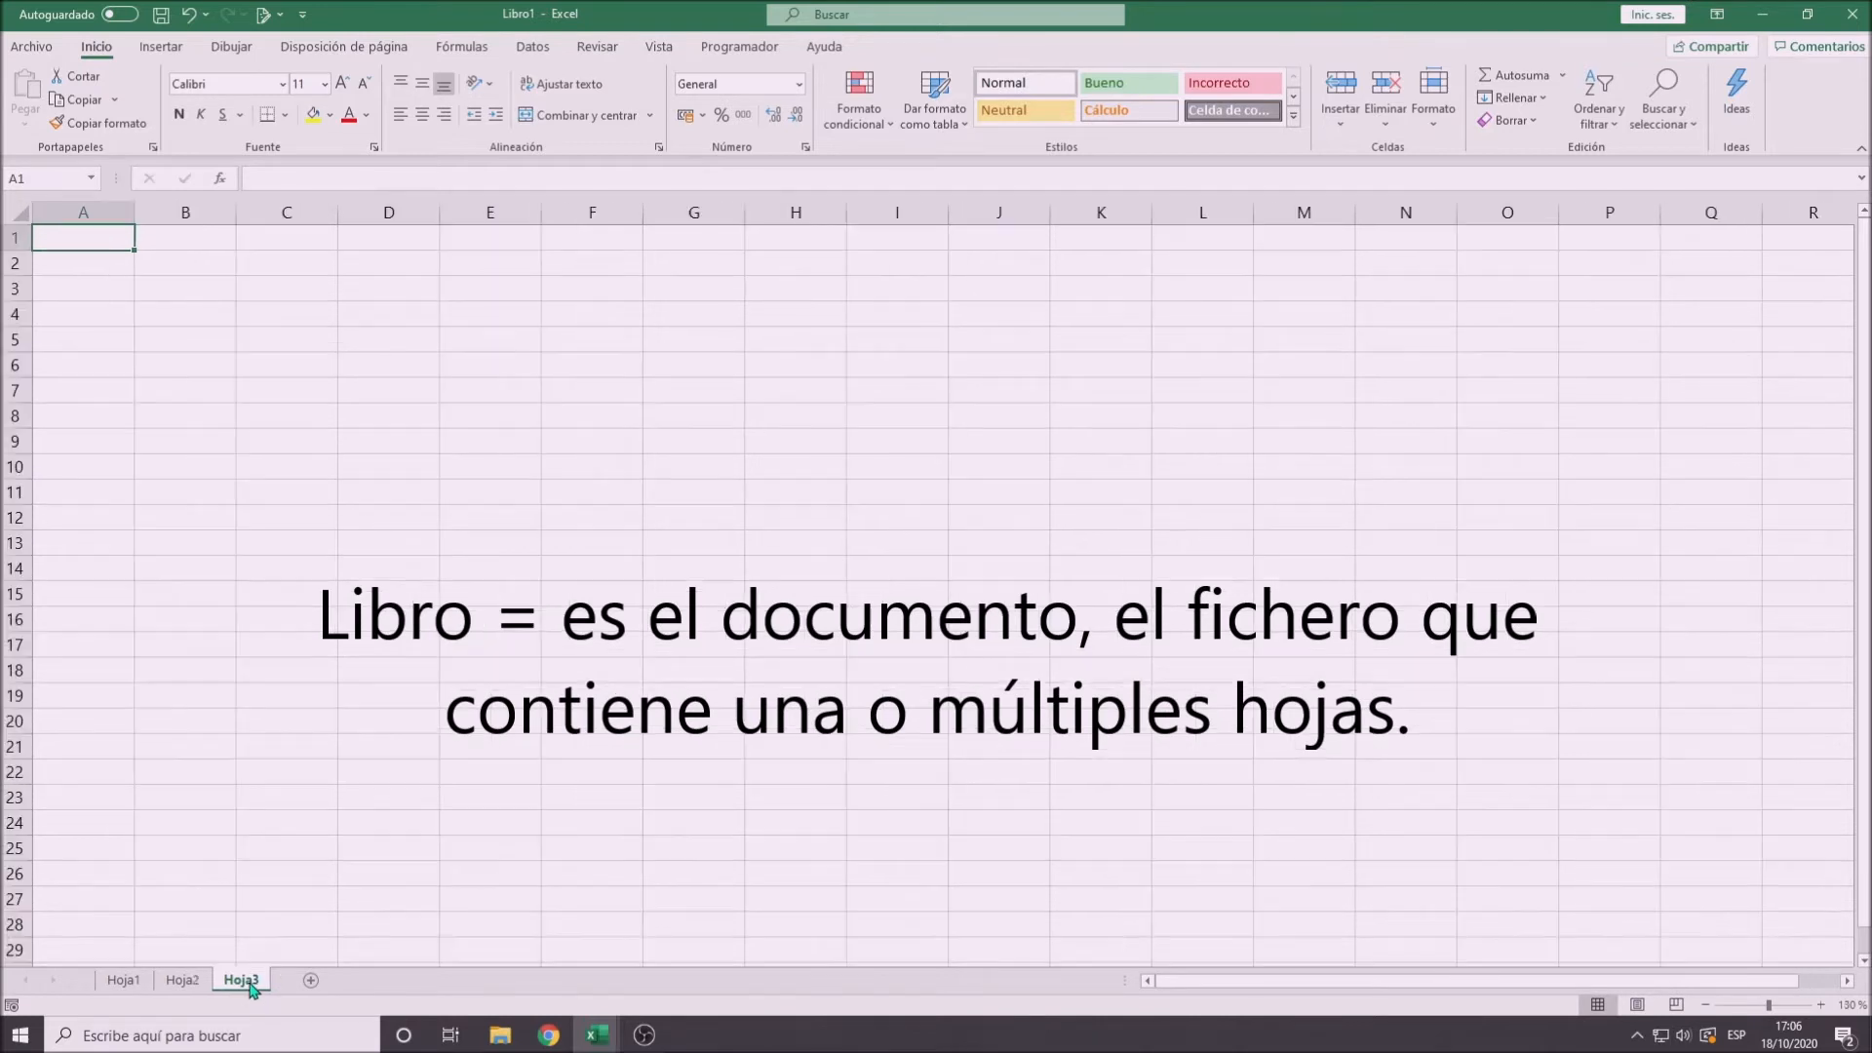
left_click(183, 981)
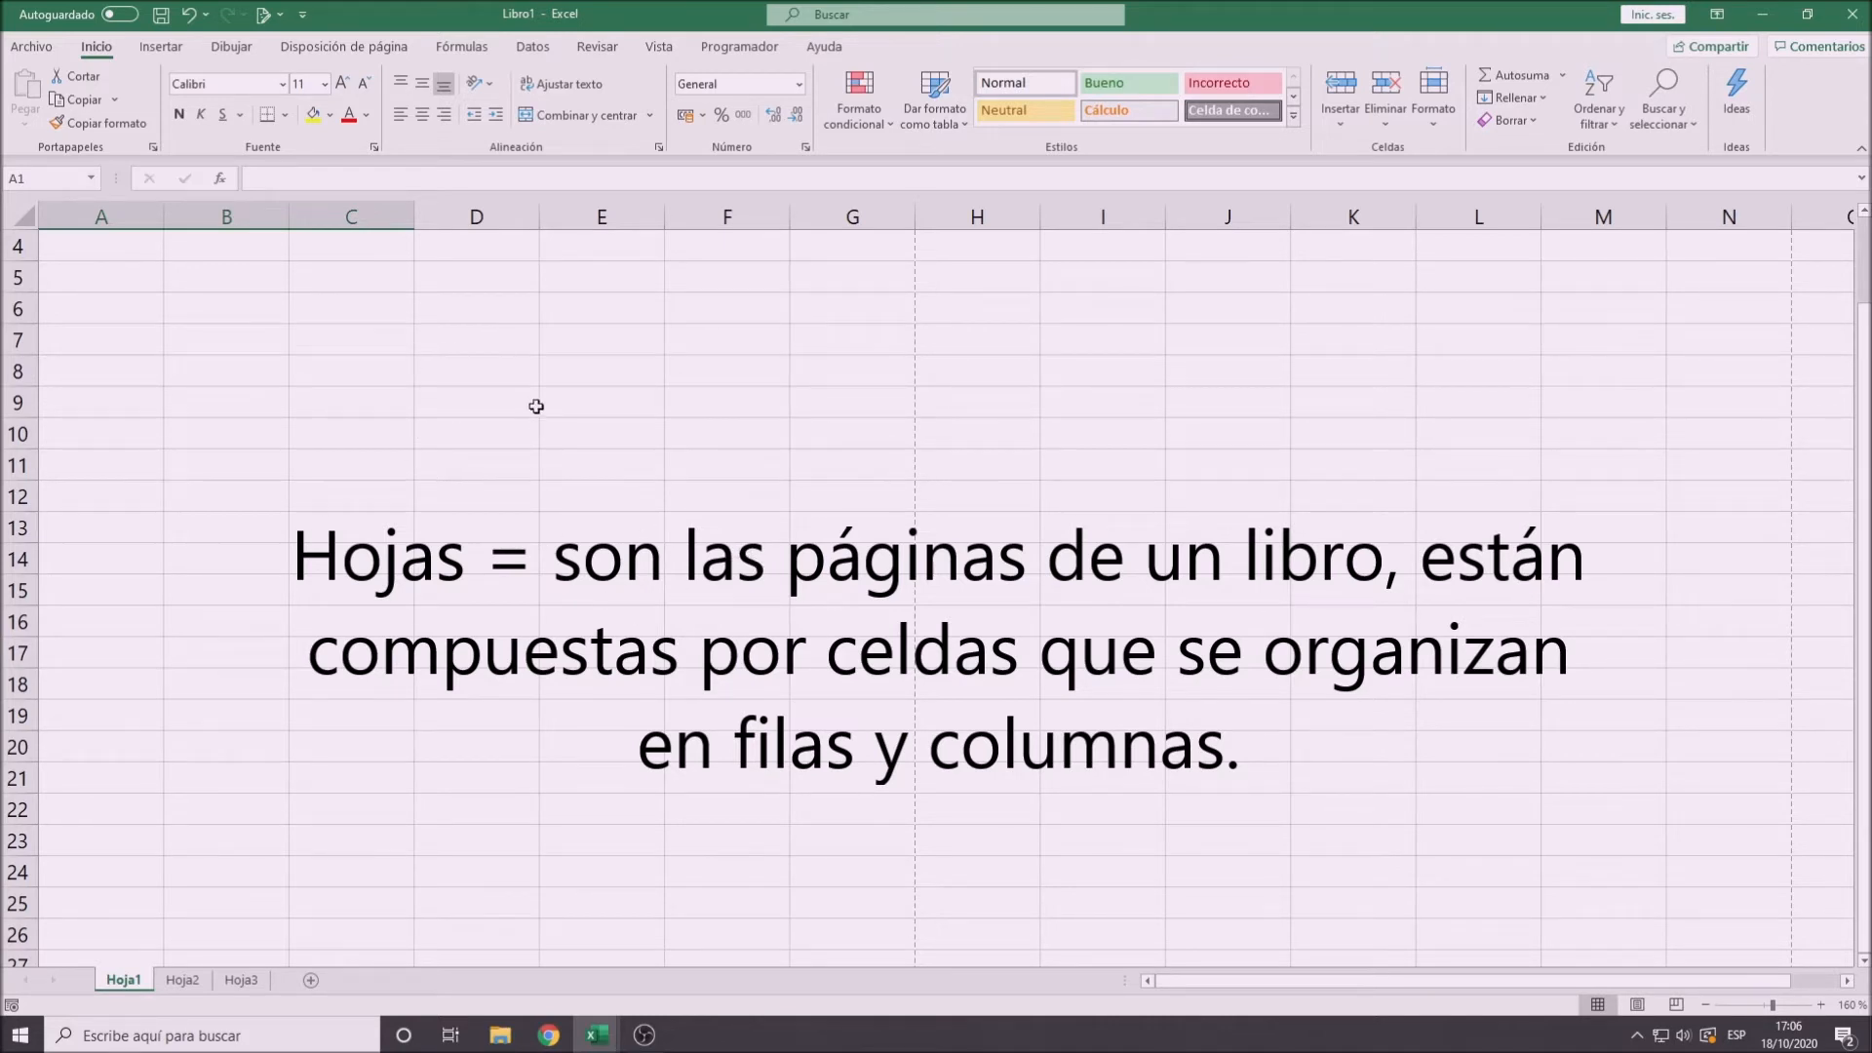
left_click(185, 992)
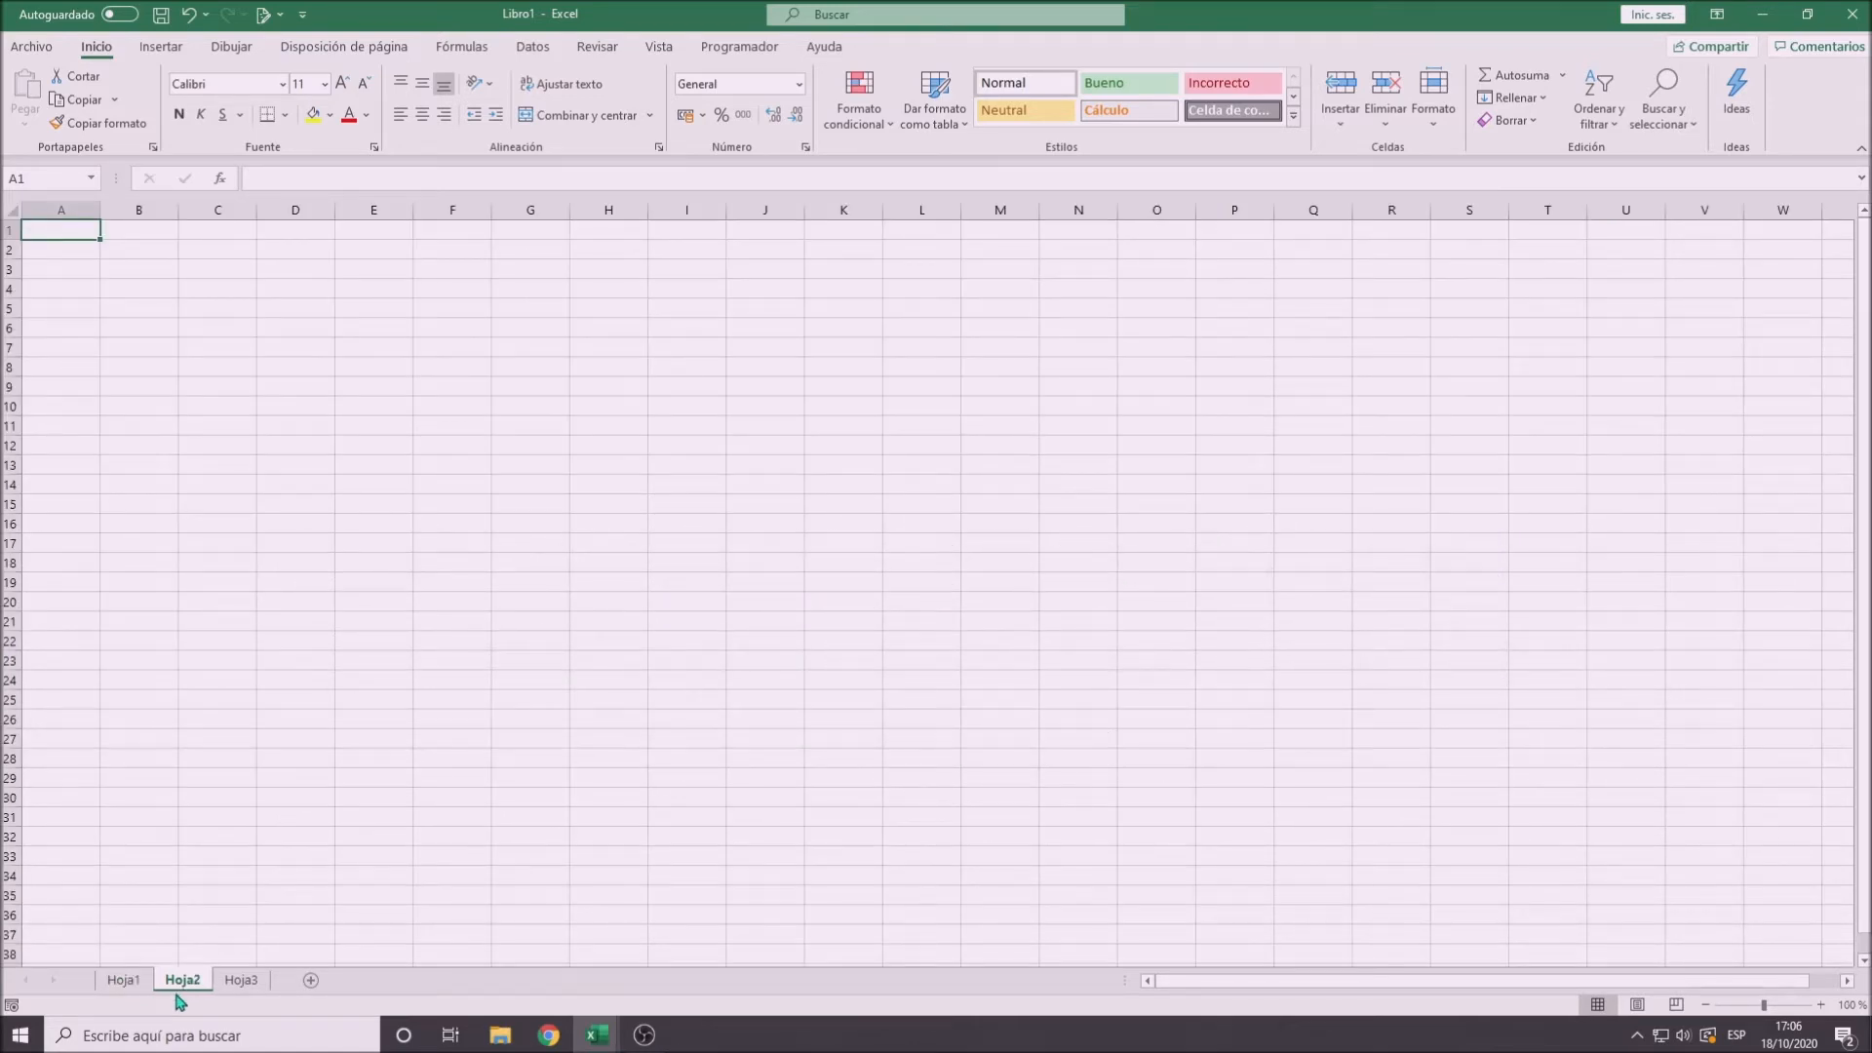
left_click(125, 985)
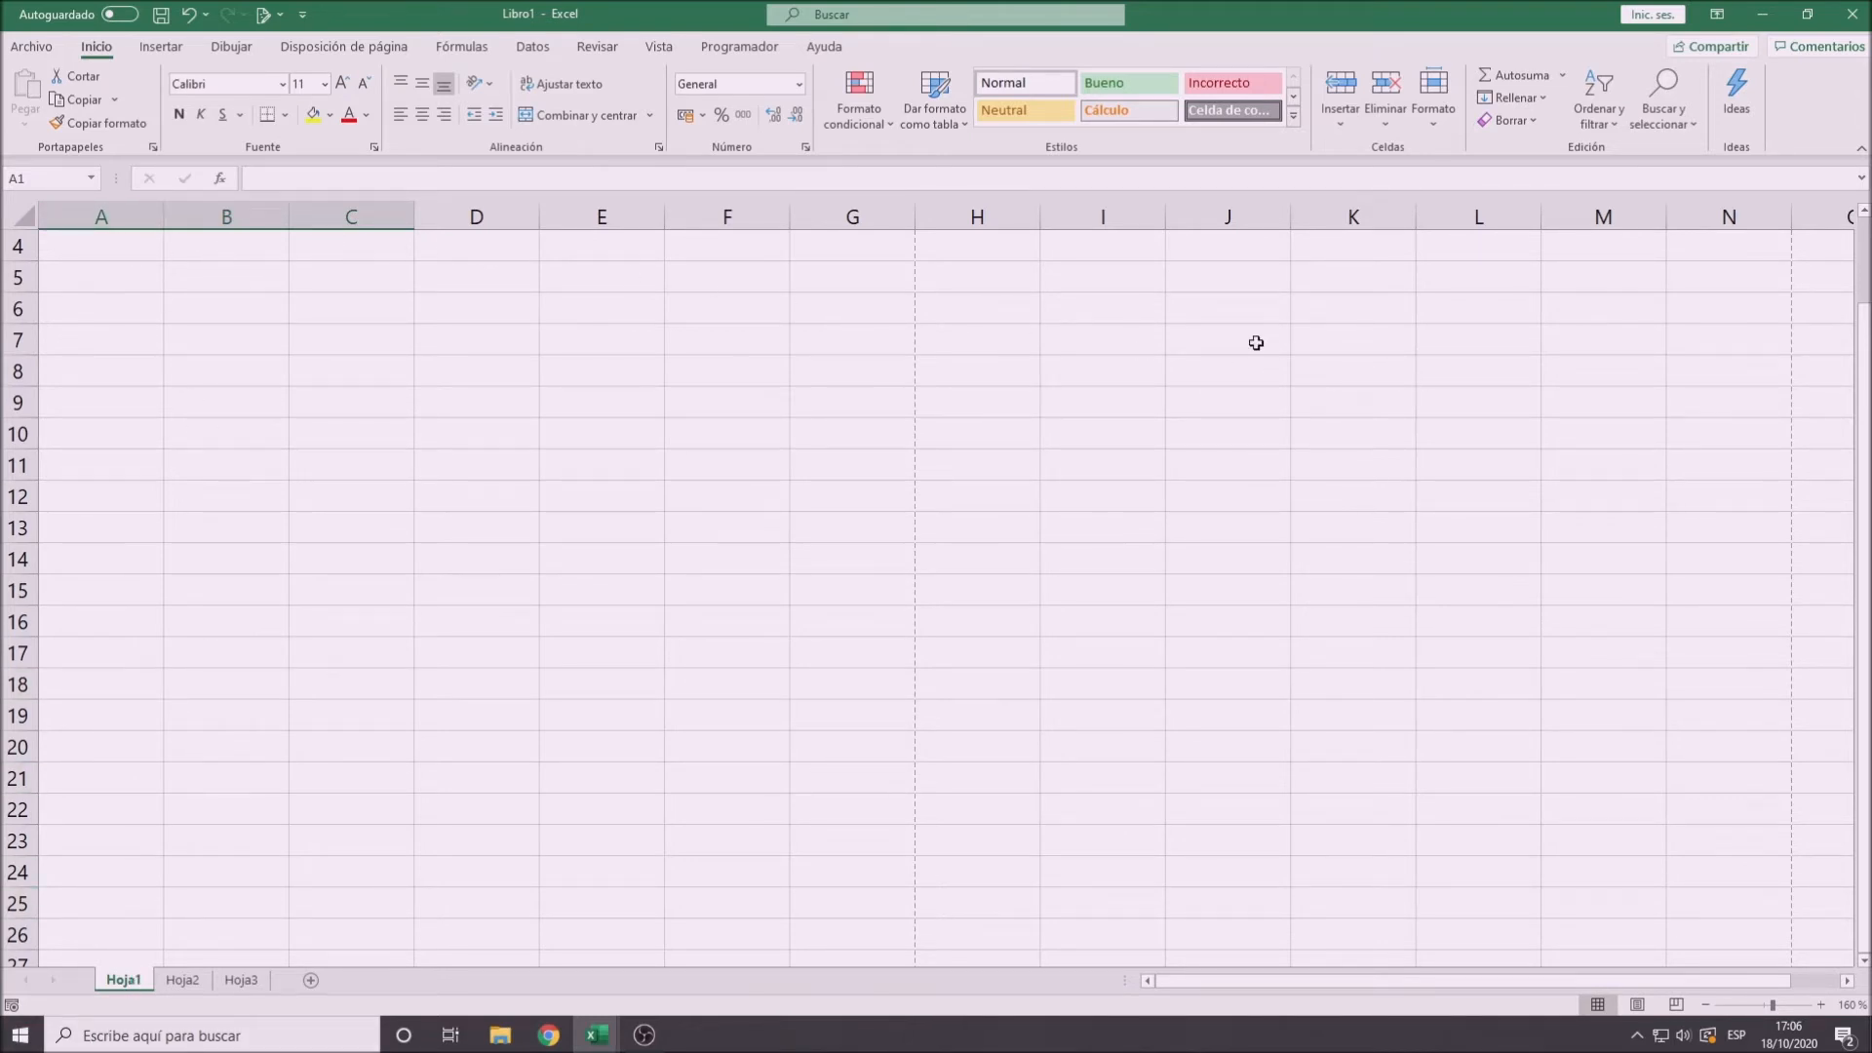
- Explore the extent of Hoja1 by jumping from cell A1 to the last column and the last row, returning to A1 each time
left_click(129, 249)
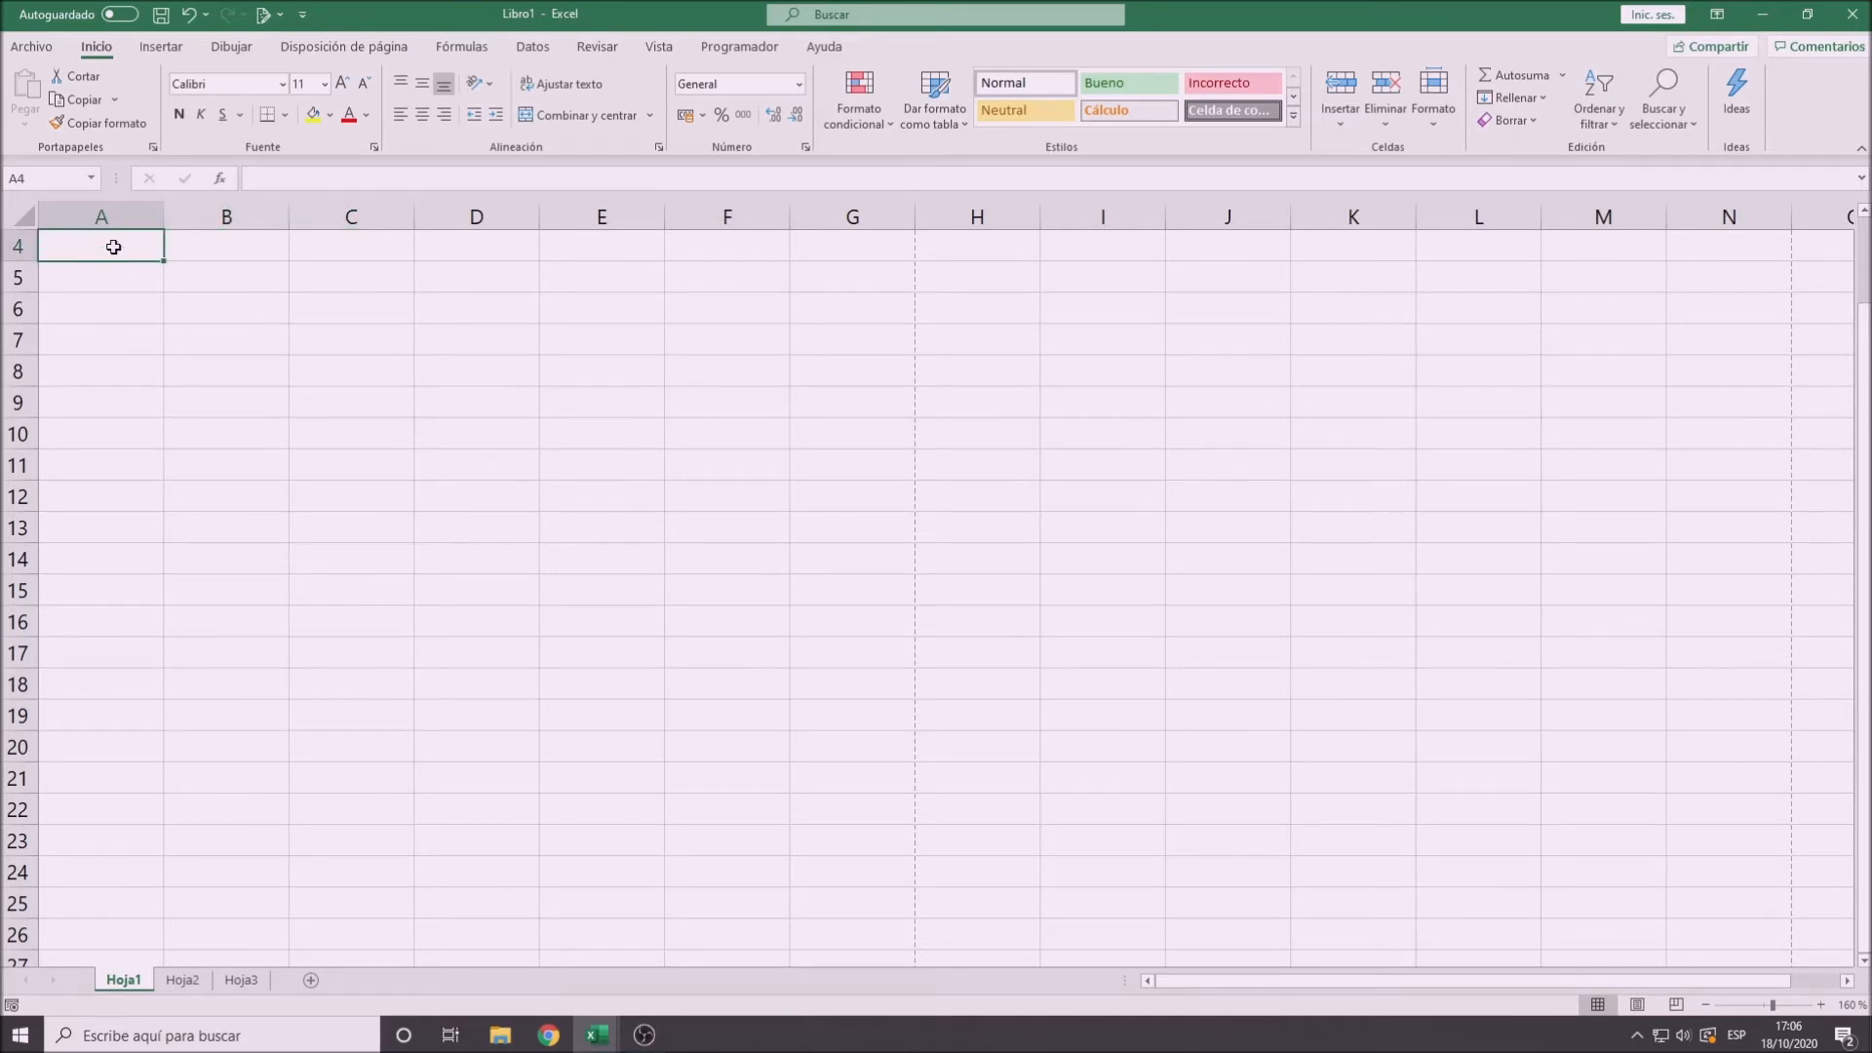
scroll(122, 250, "up", 1)
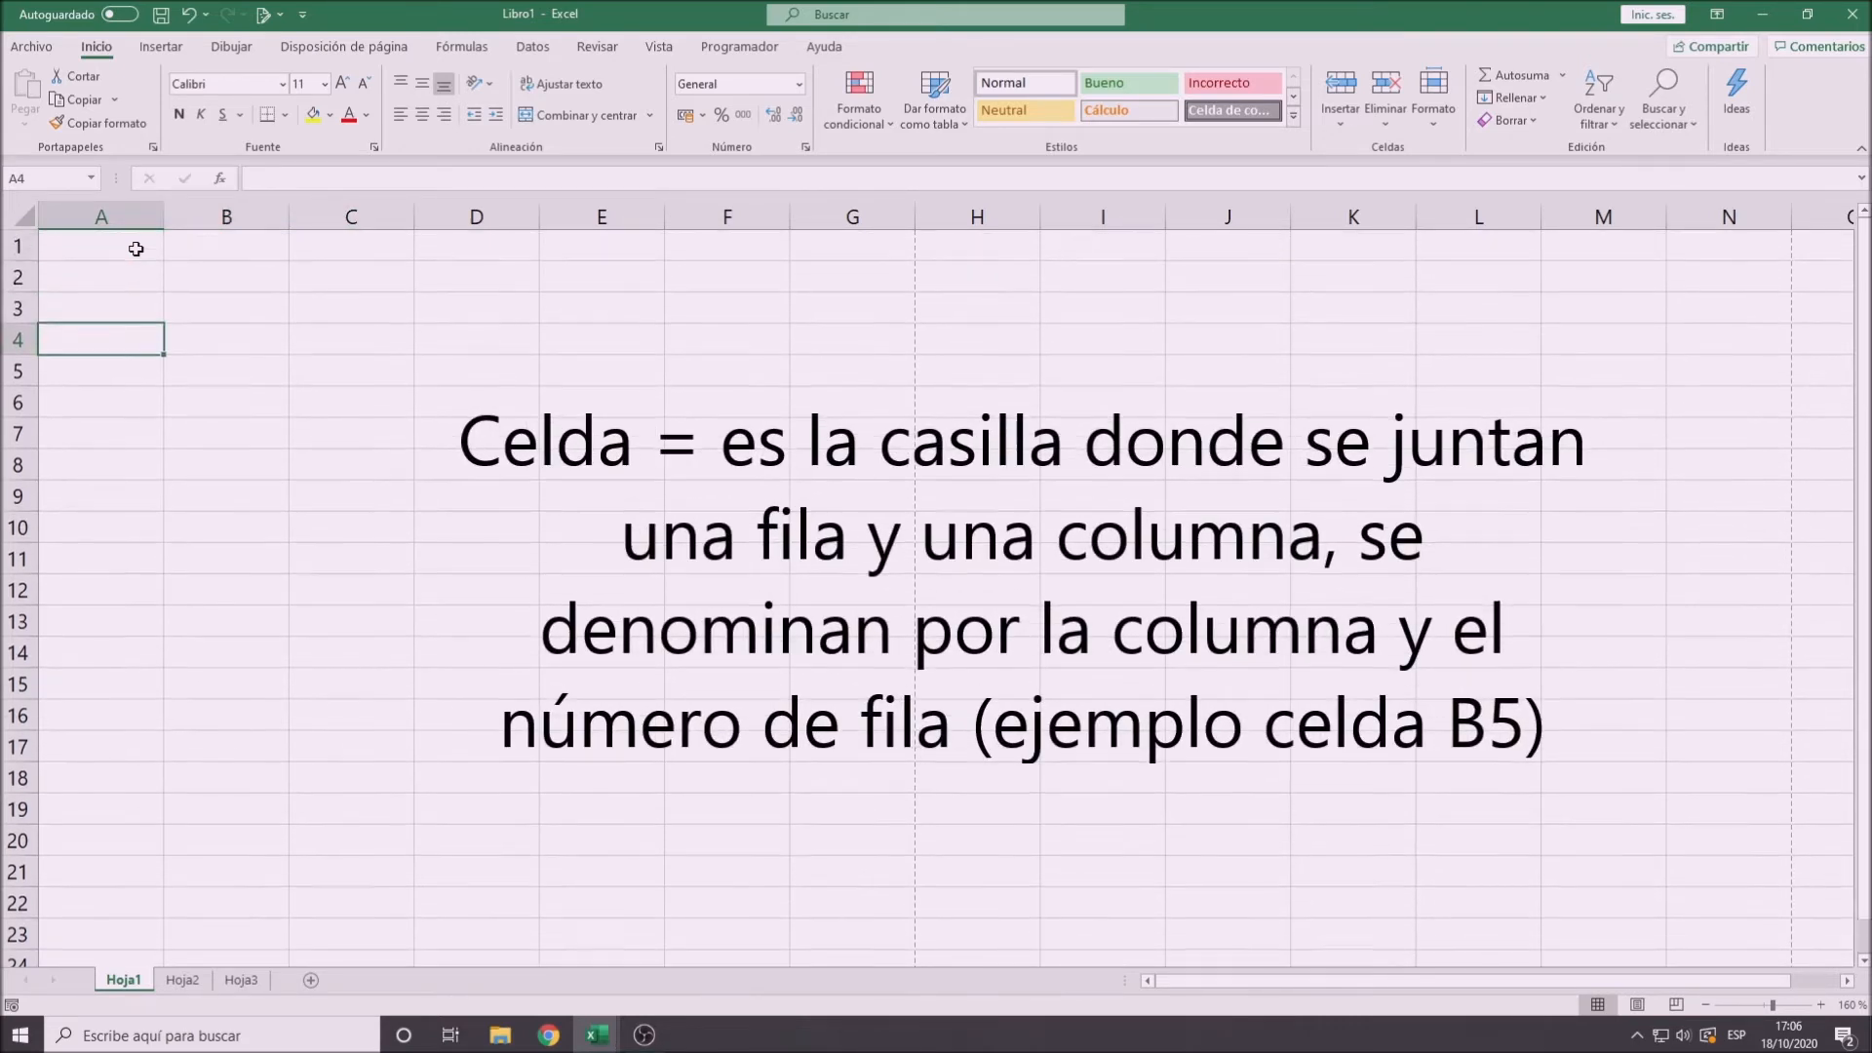
left_click(134, 252)
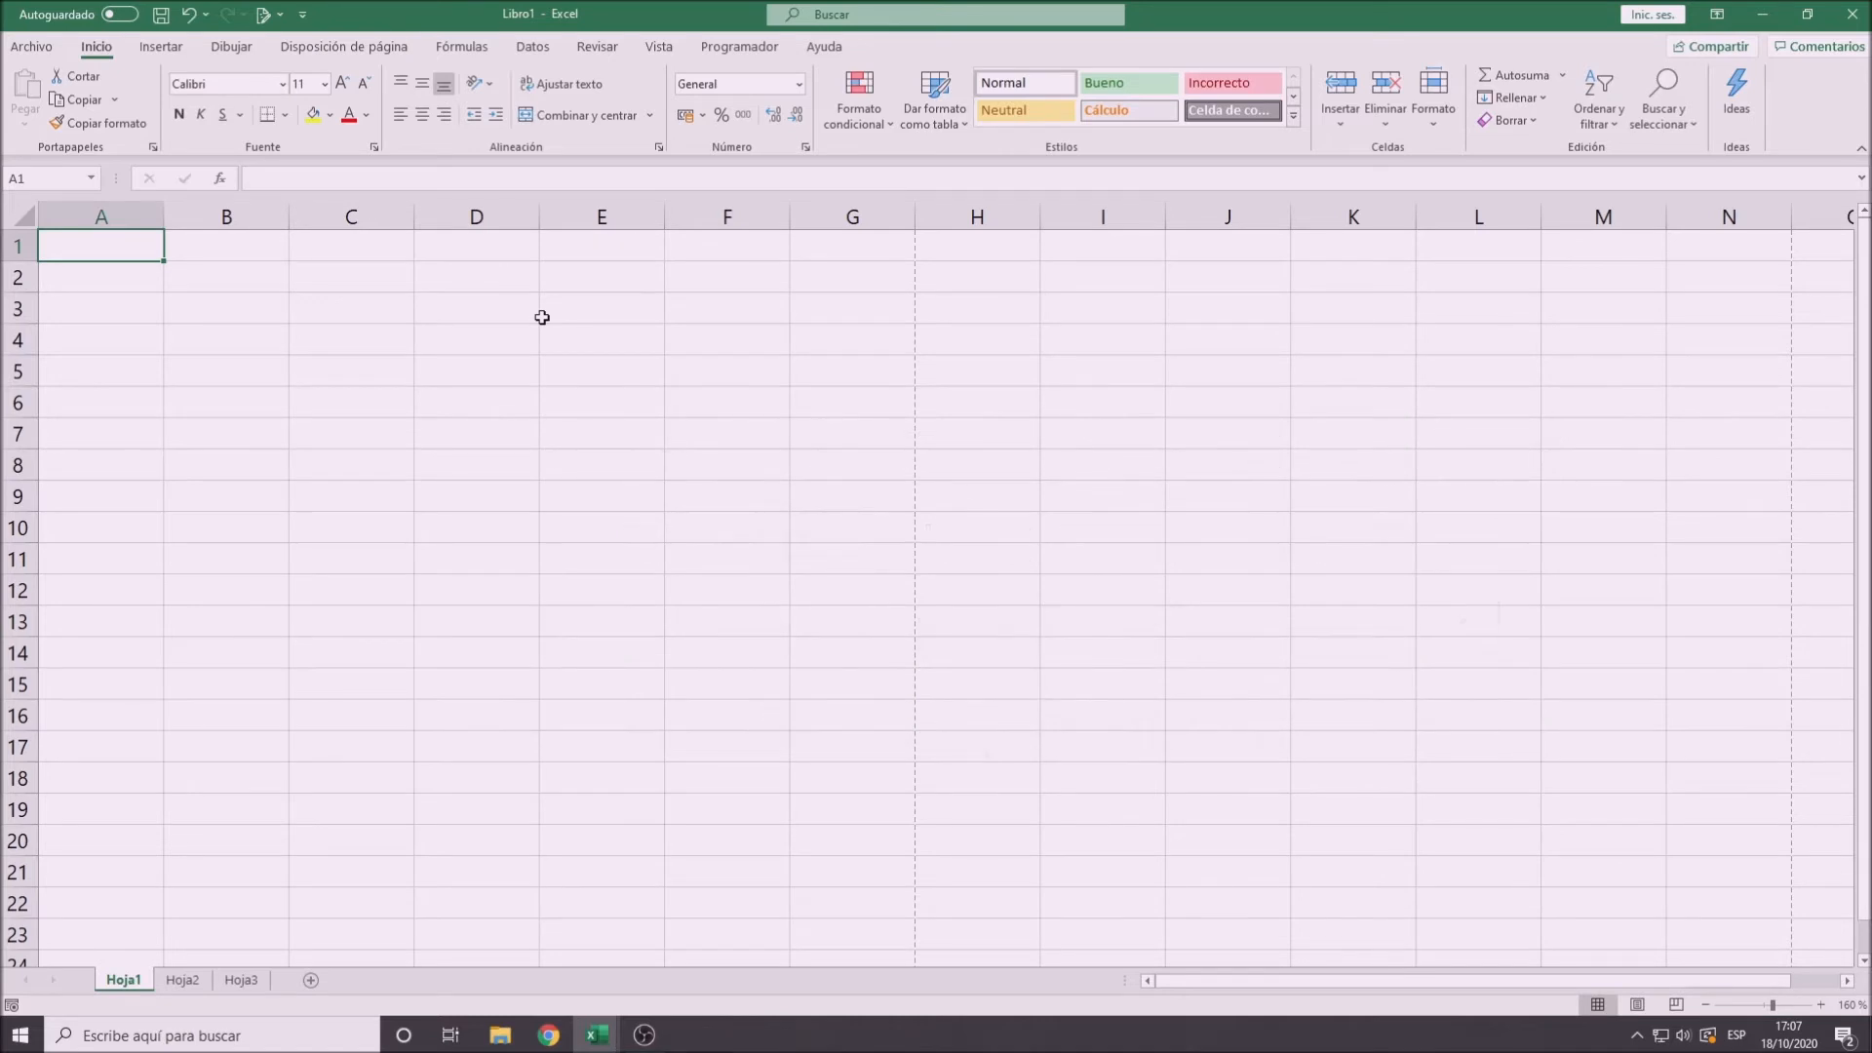
key("ctrl+Right")
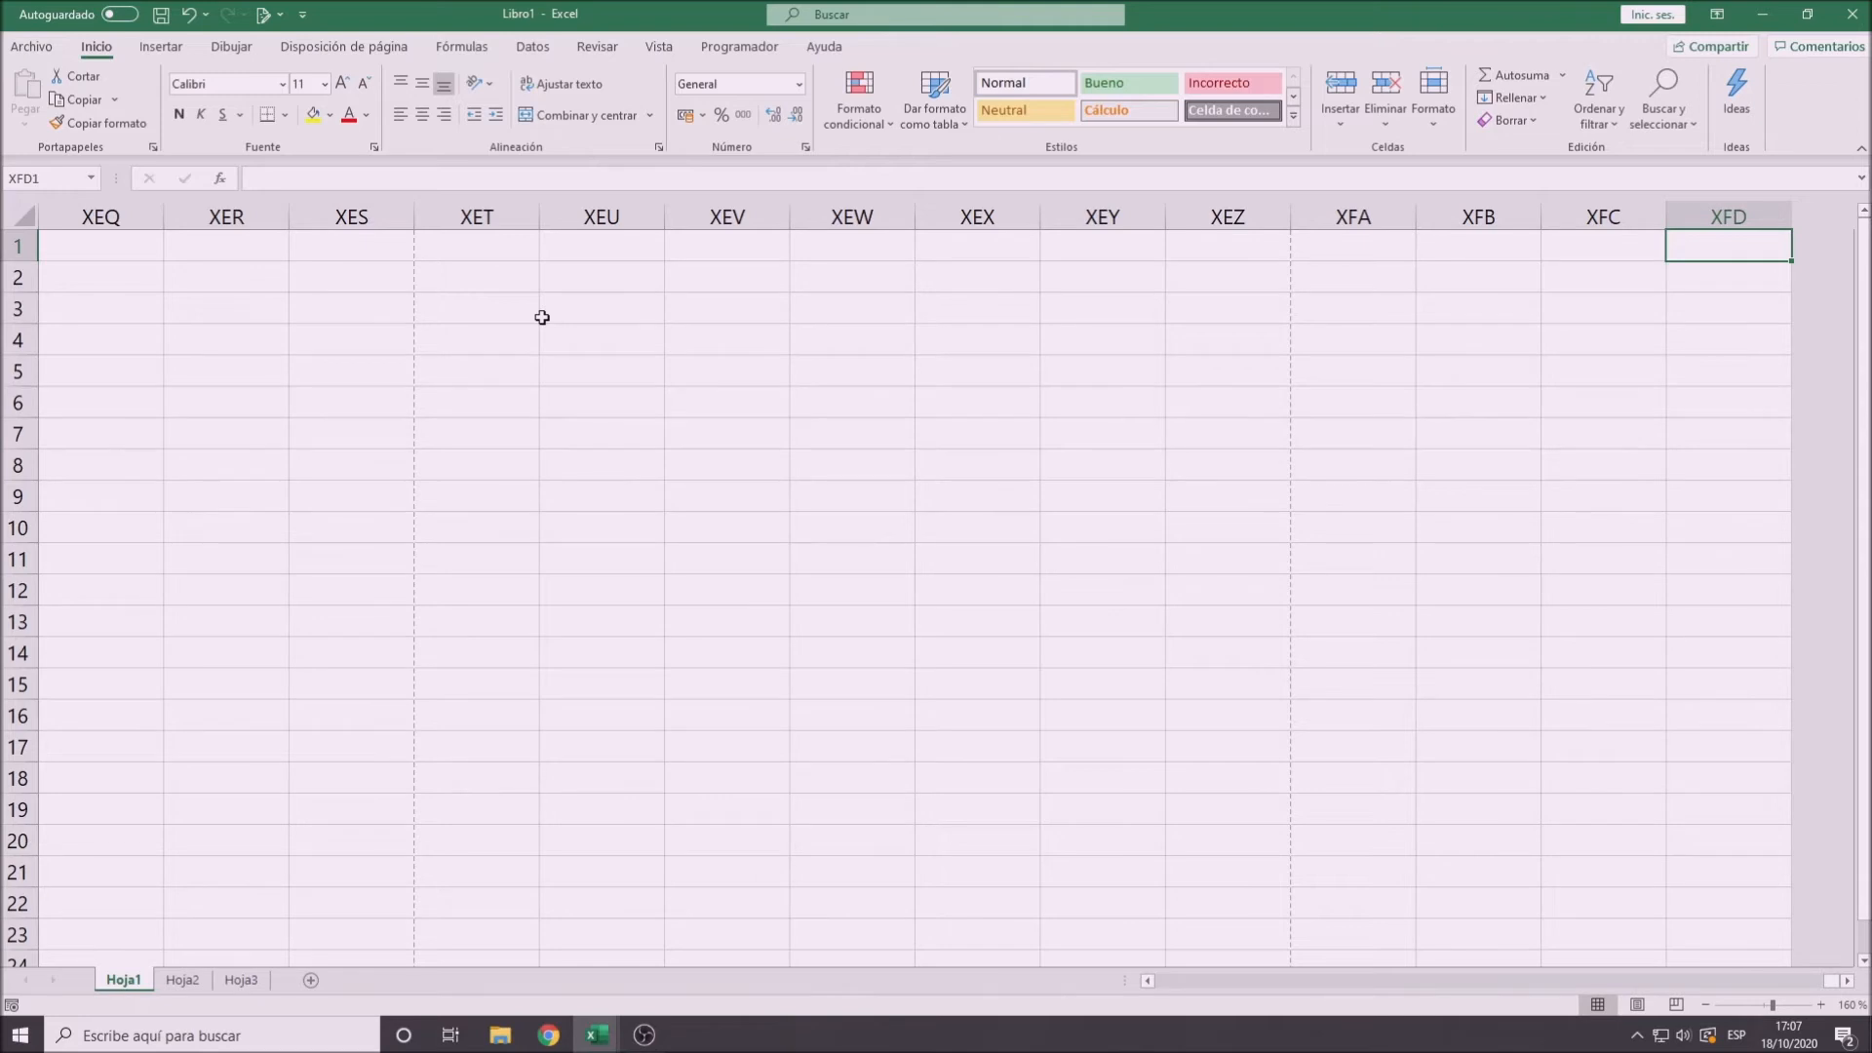
key("ctrl+Left")
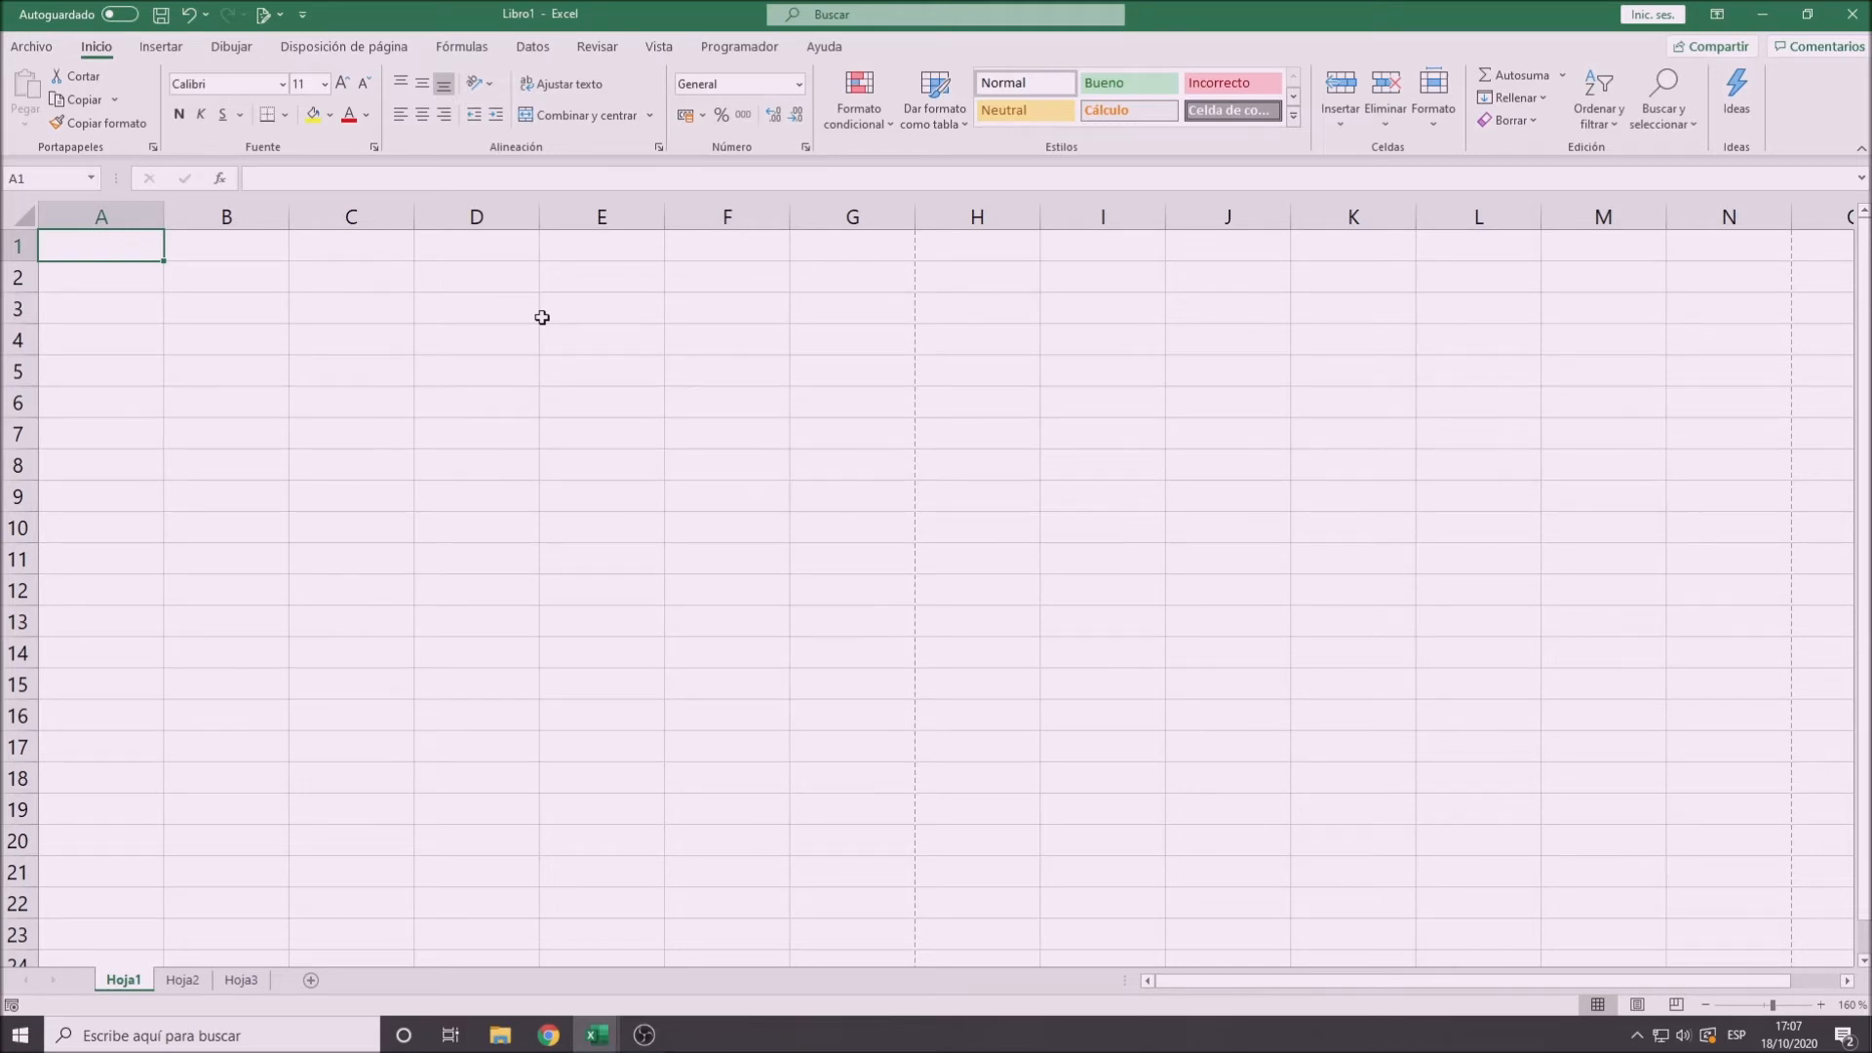
key("ctrl+Down")
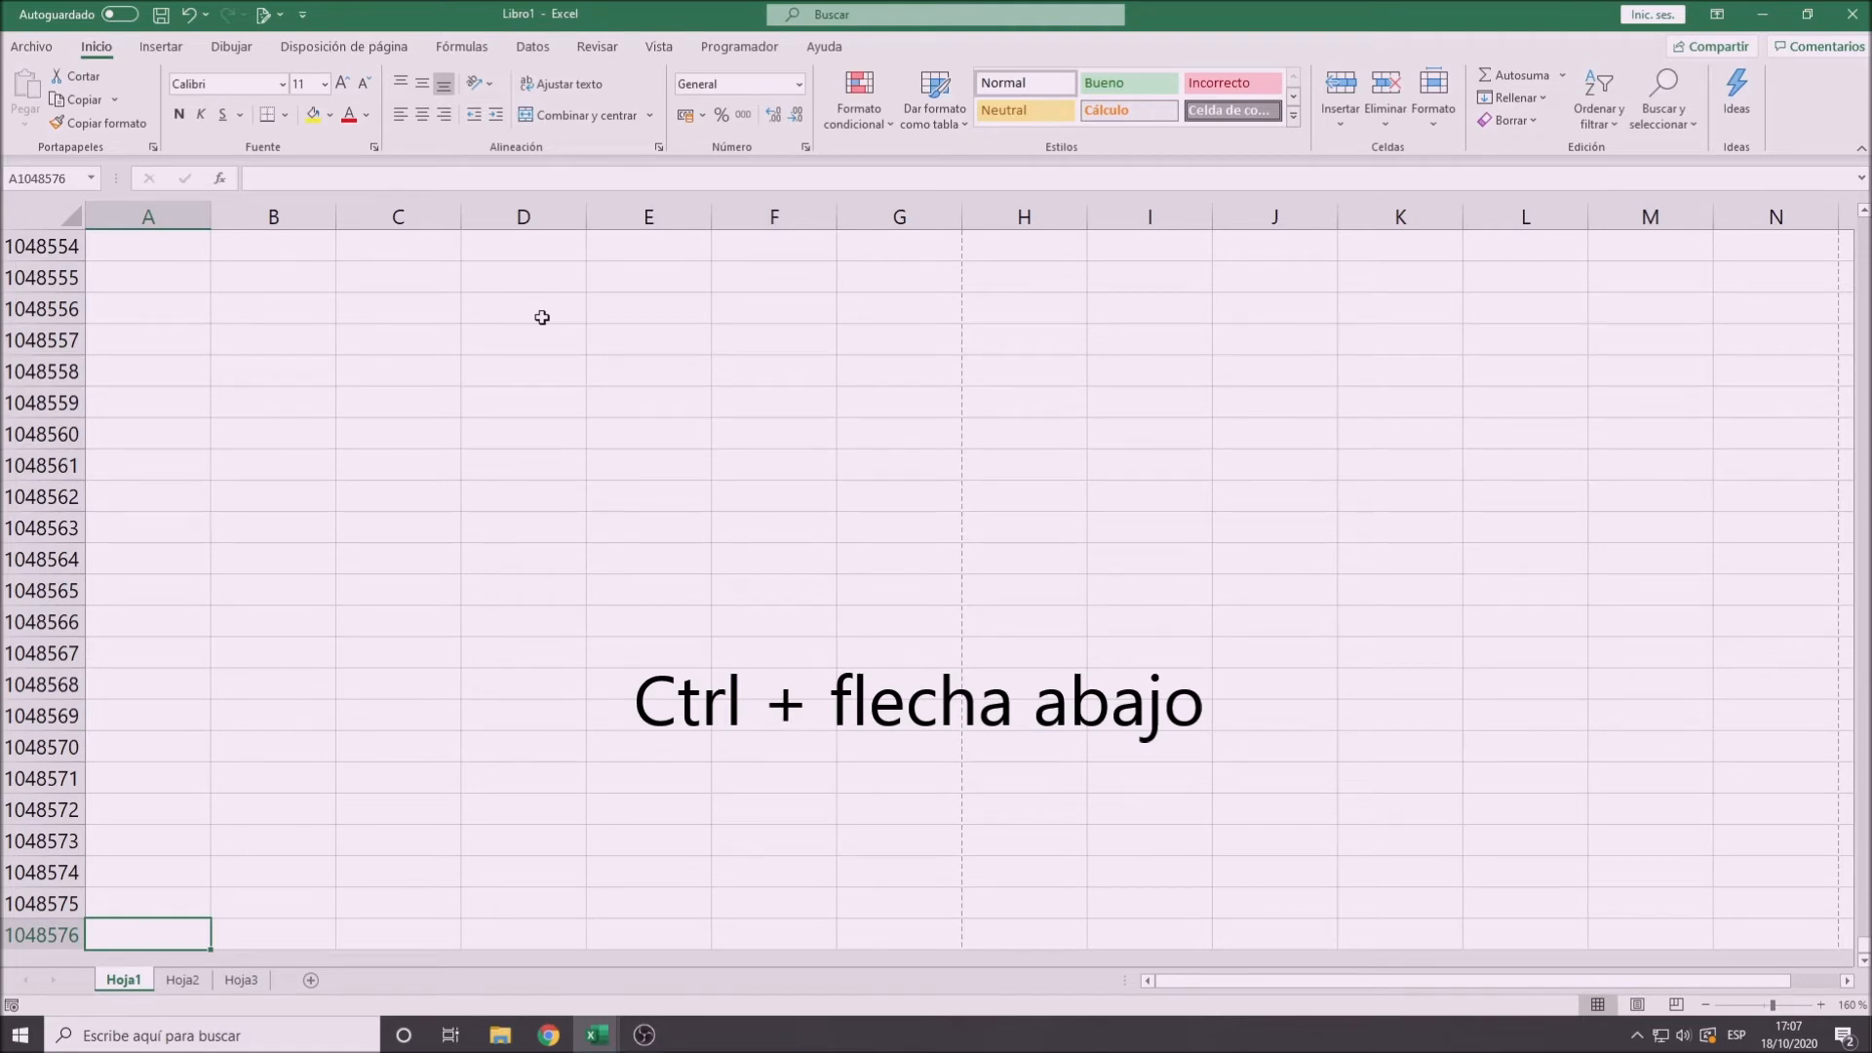
key("ctrl+Up")
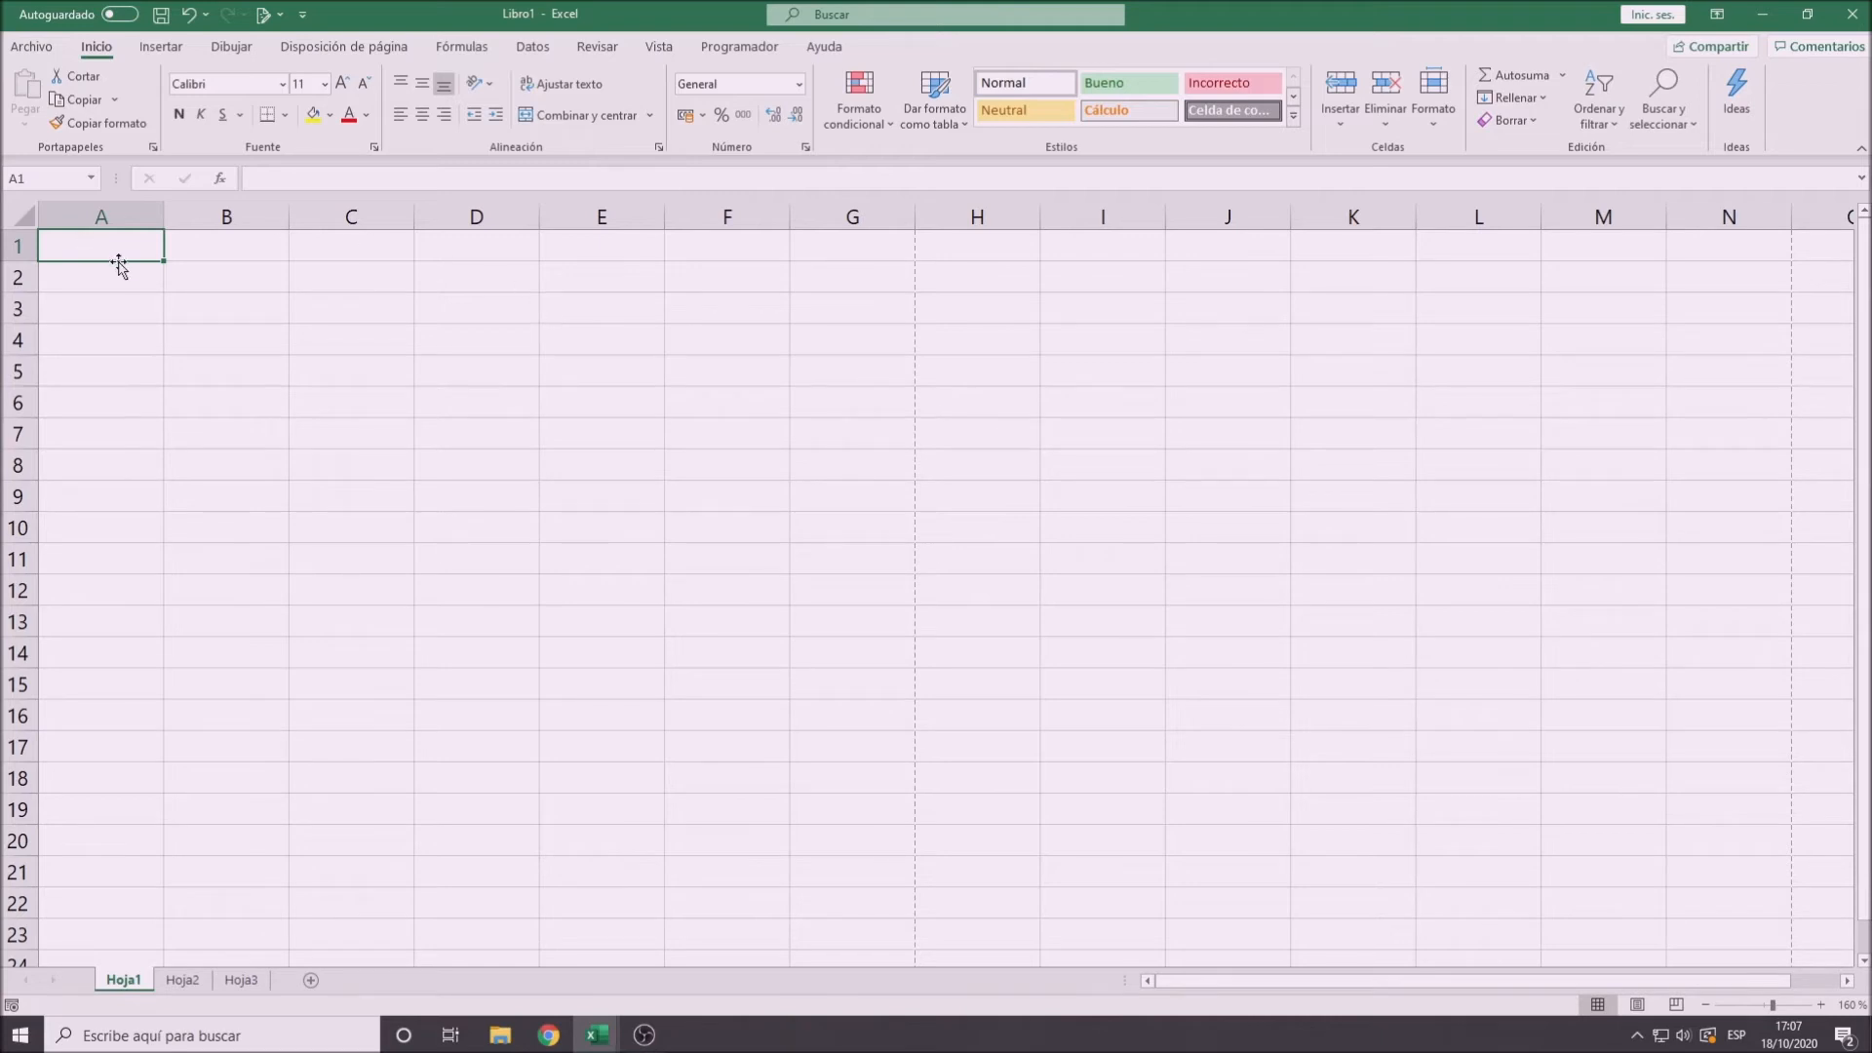
- Select cells B2 and C3 in turn to check their cell references
left_click(234, 284)
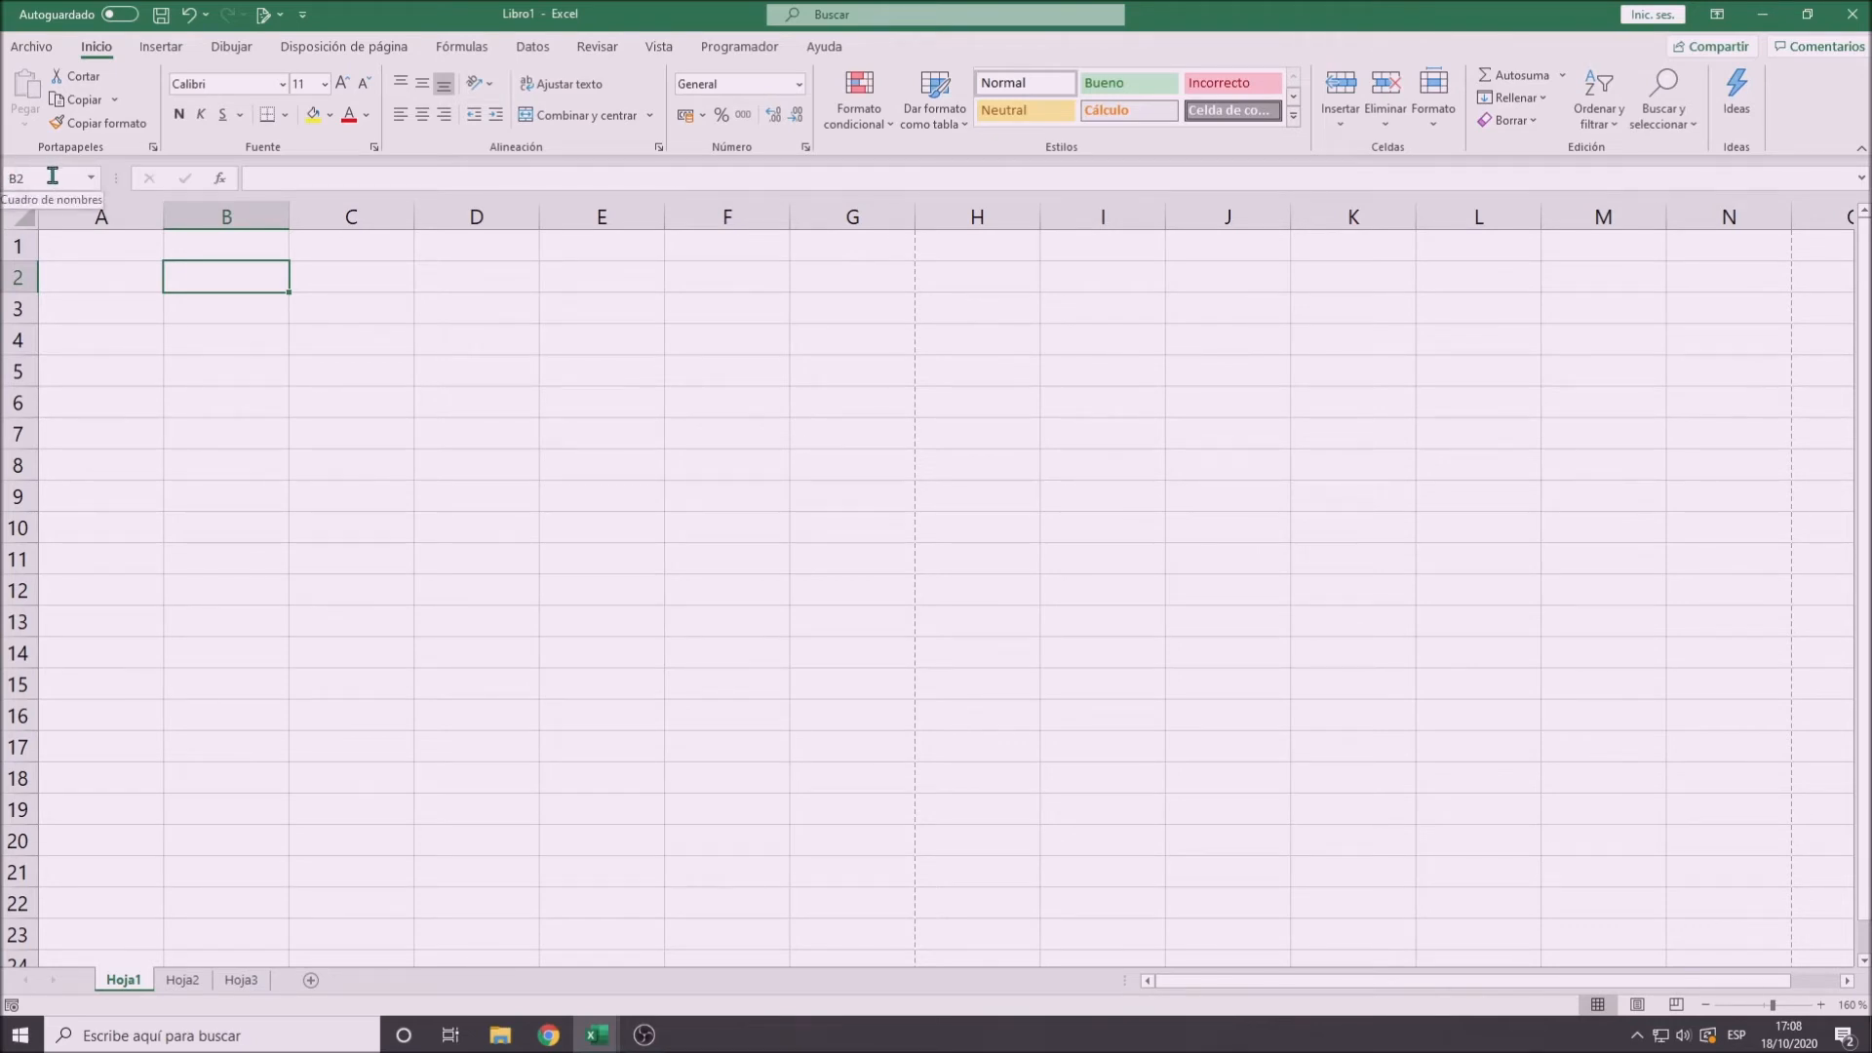
left_click(342, 318)
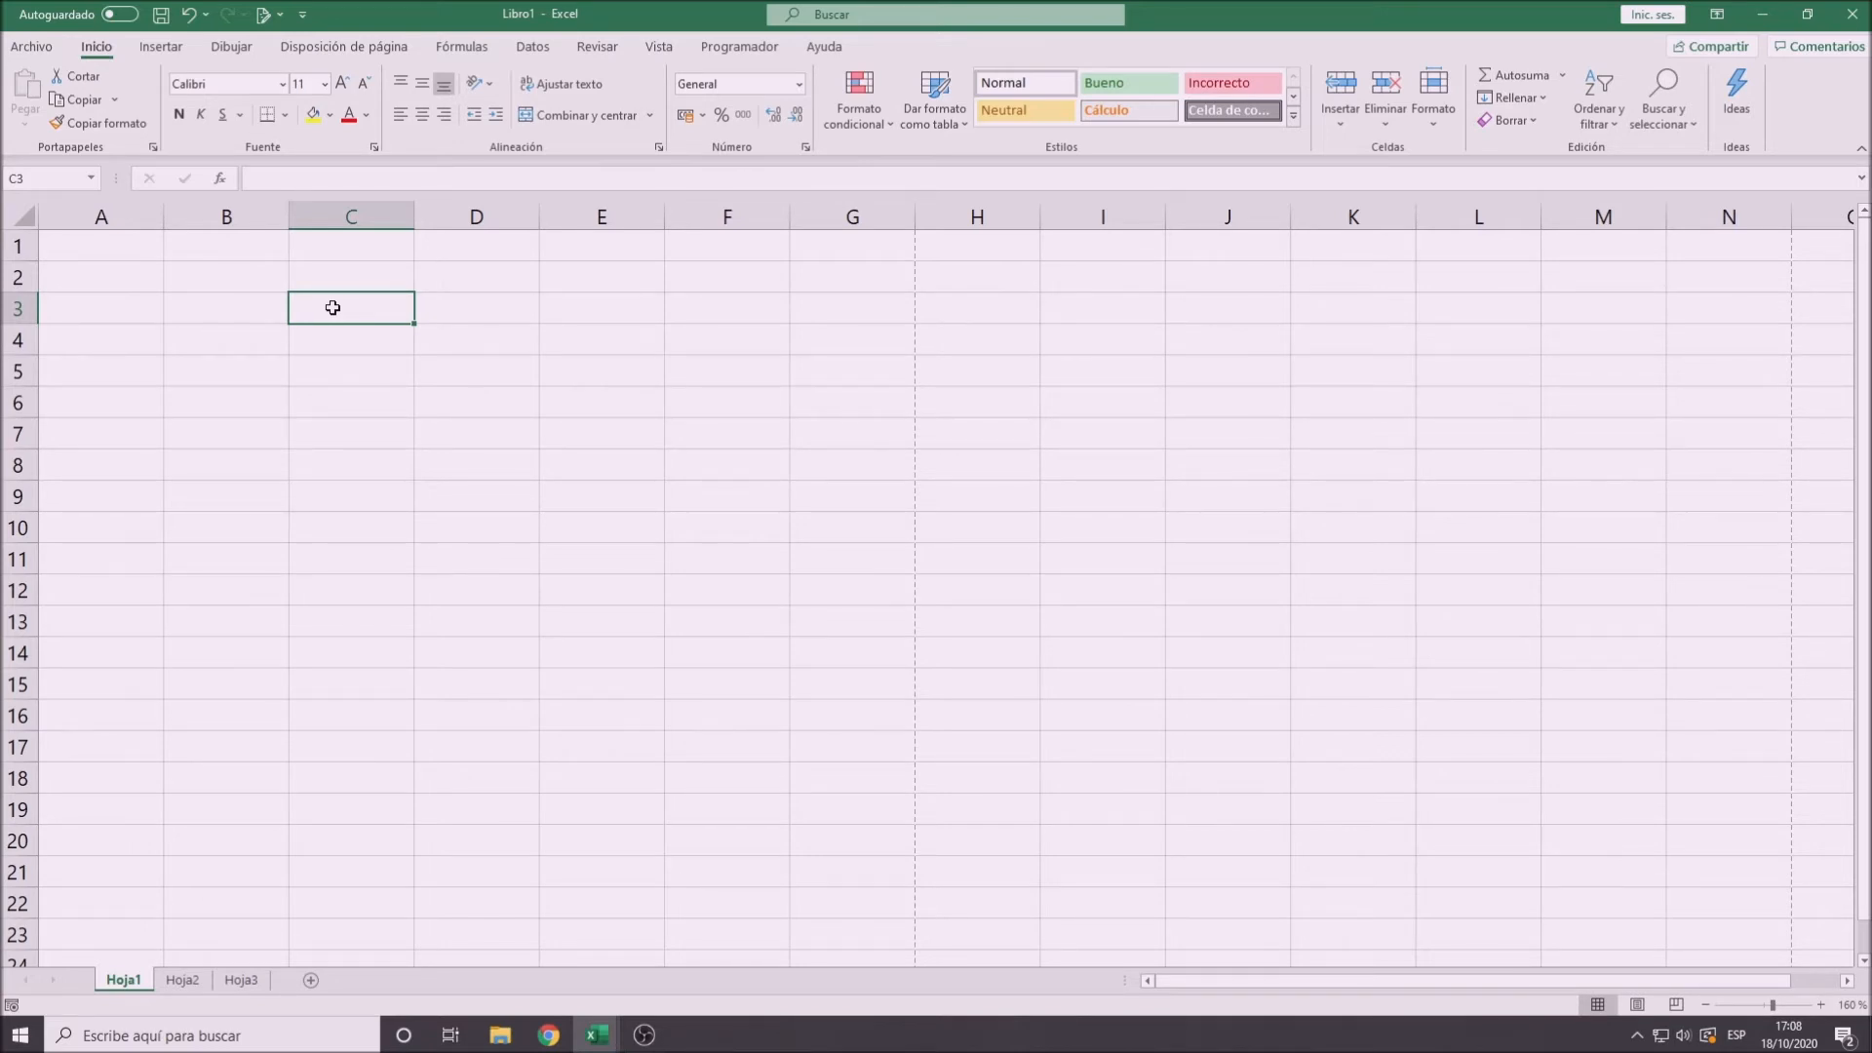
- Enter 34 in cell A1 and 67 in cell B1
left_click(114, 249)
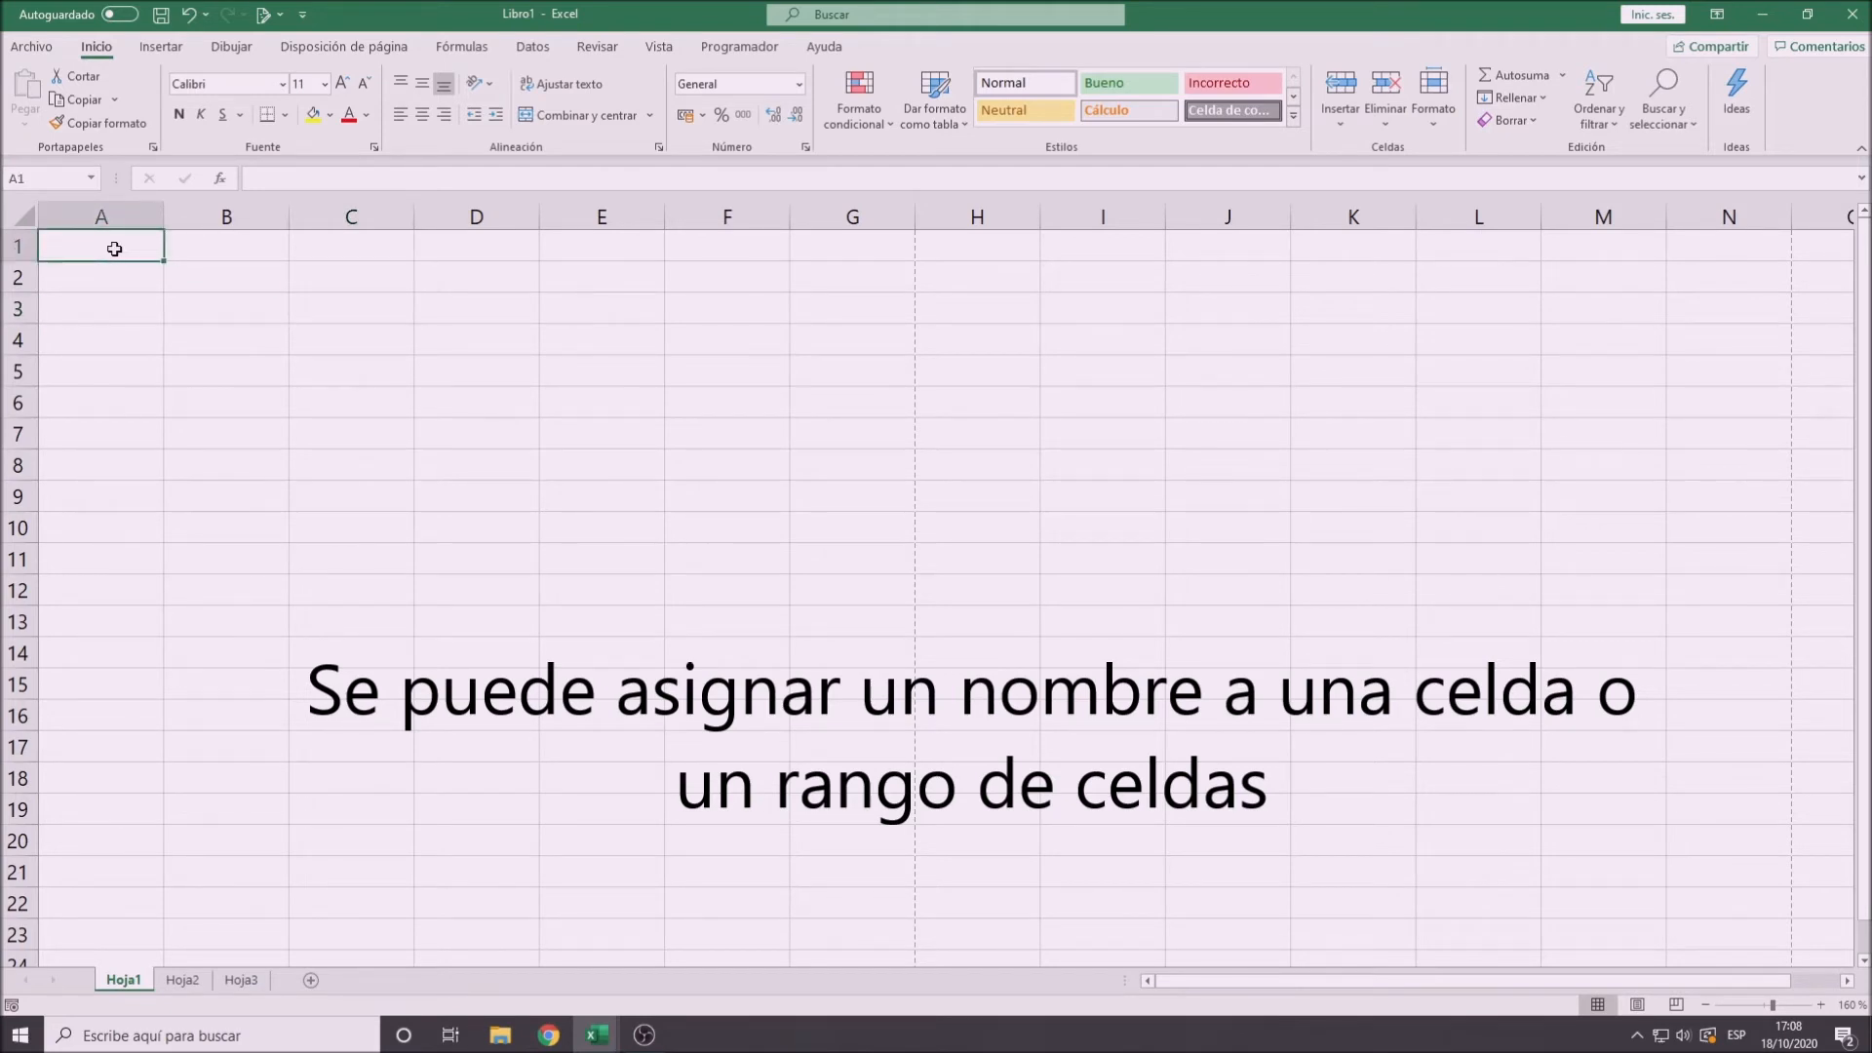
type("34")
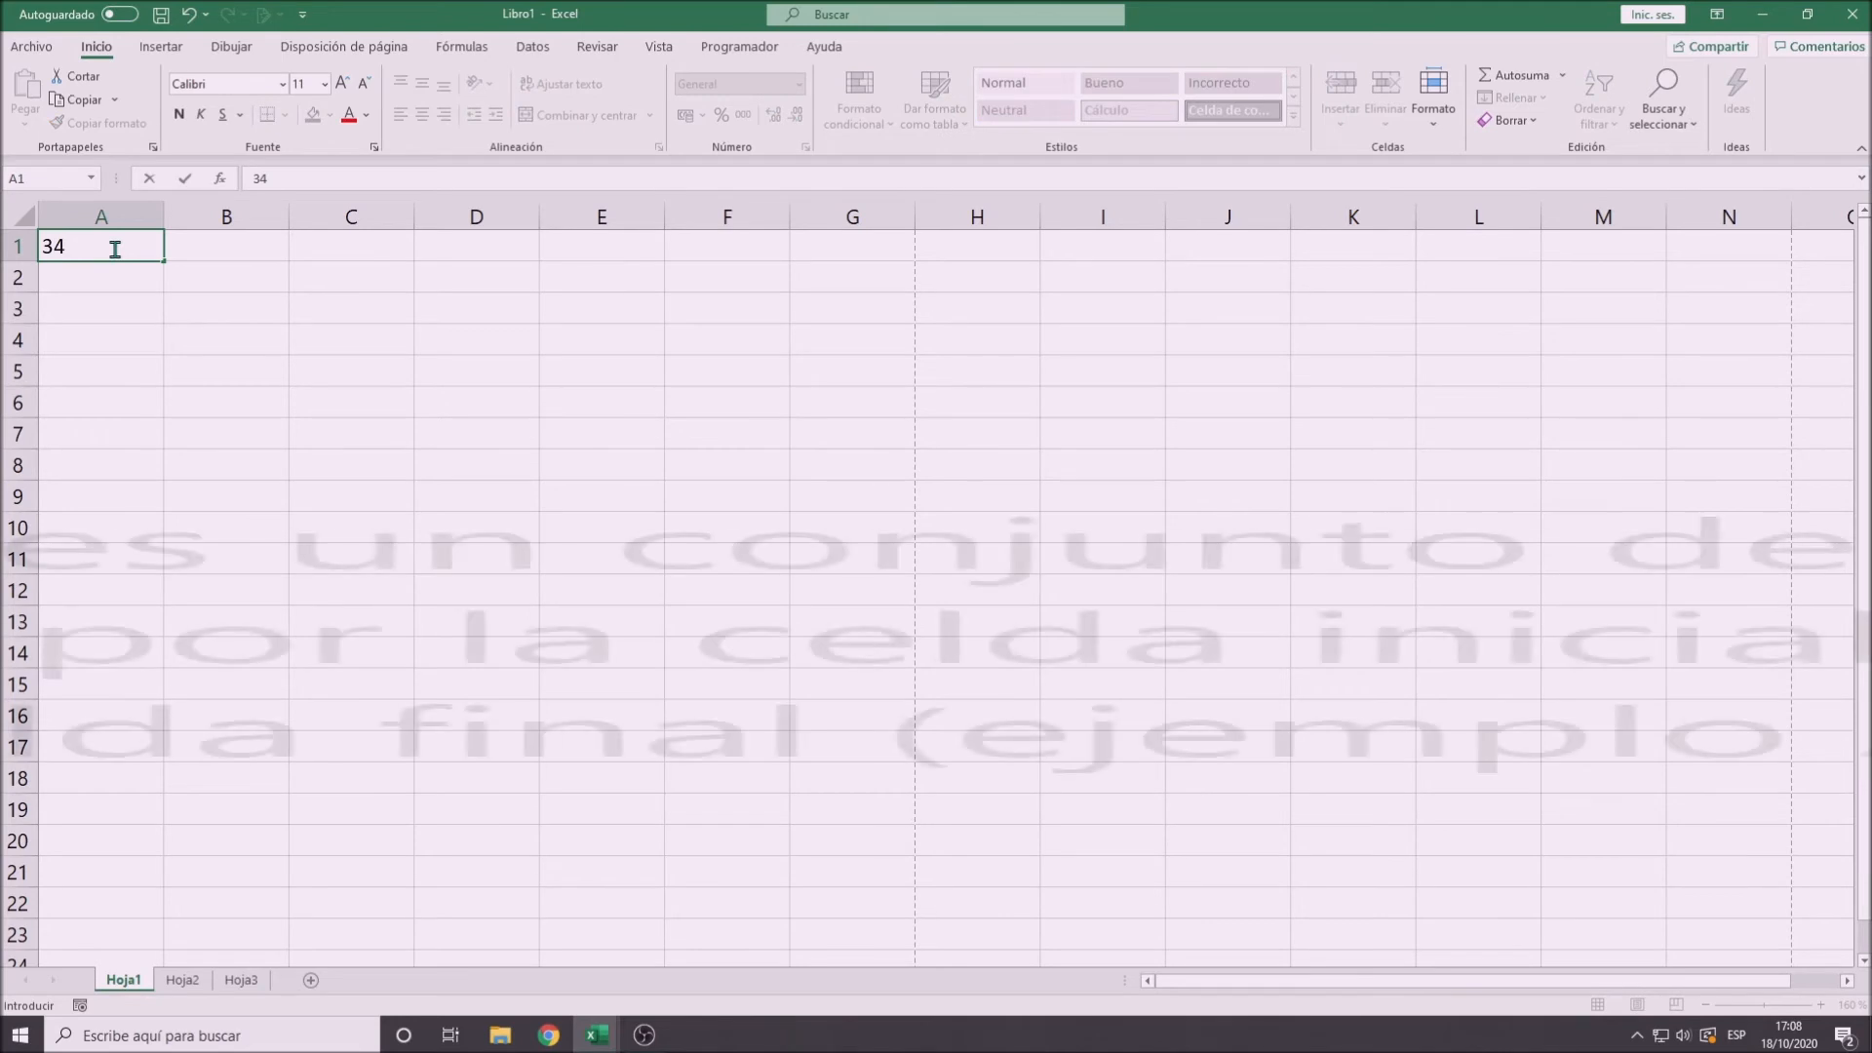
key("Tab")
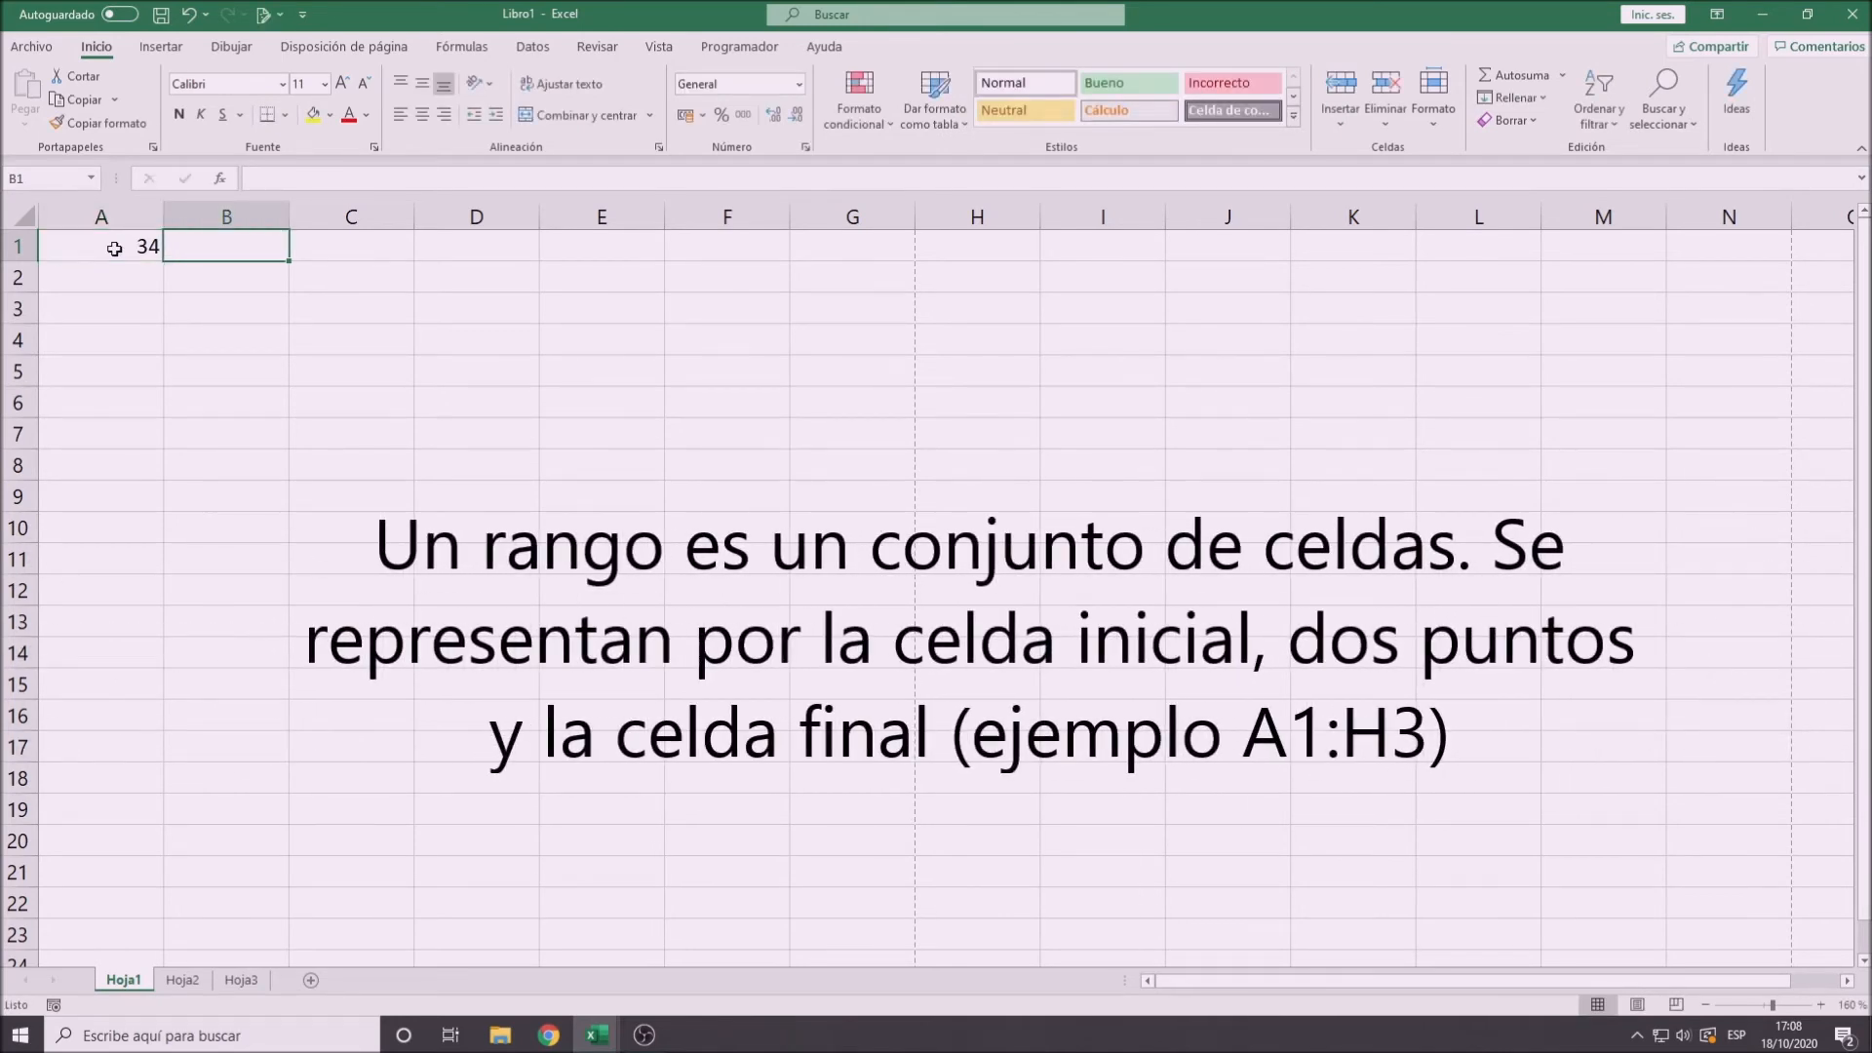
type("67")
key("Tab")
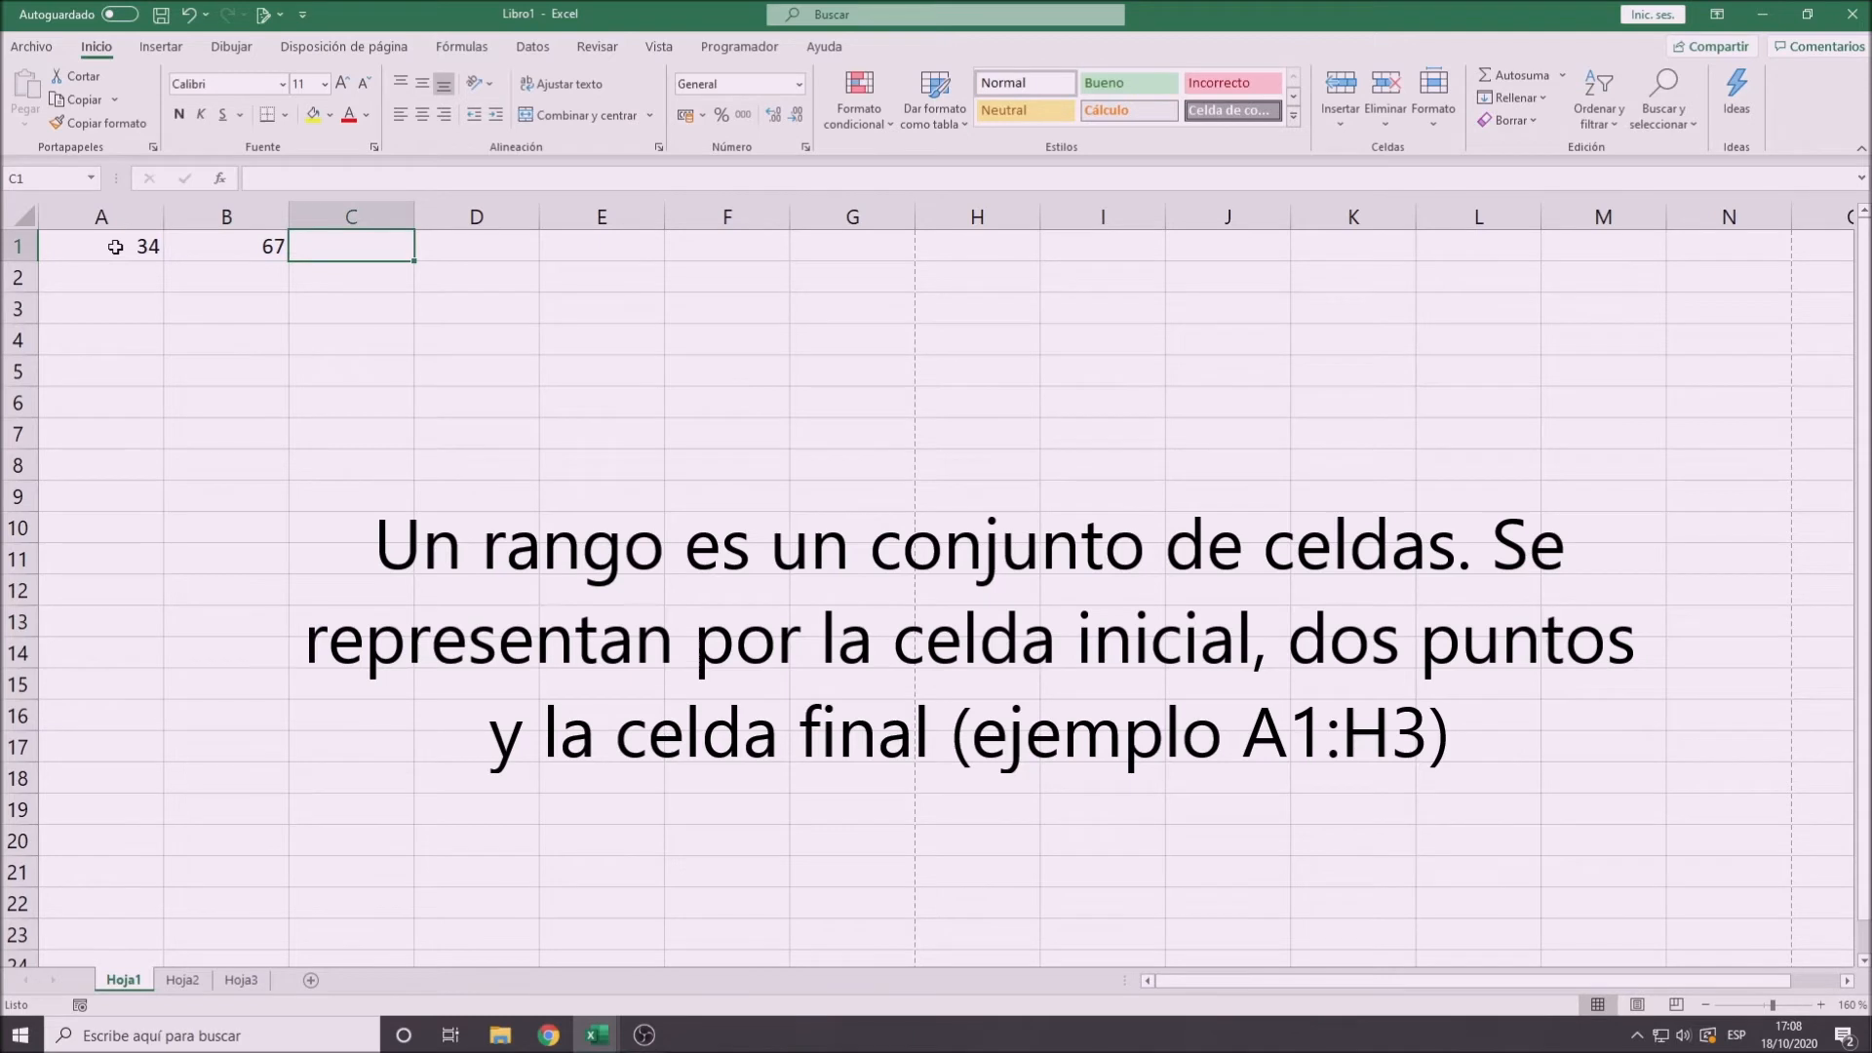
- Enter 78 in cell A2 and 45 in cell B2
left_click(116, 279)
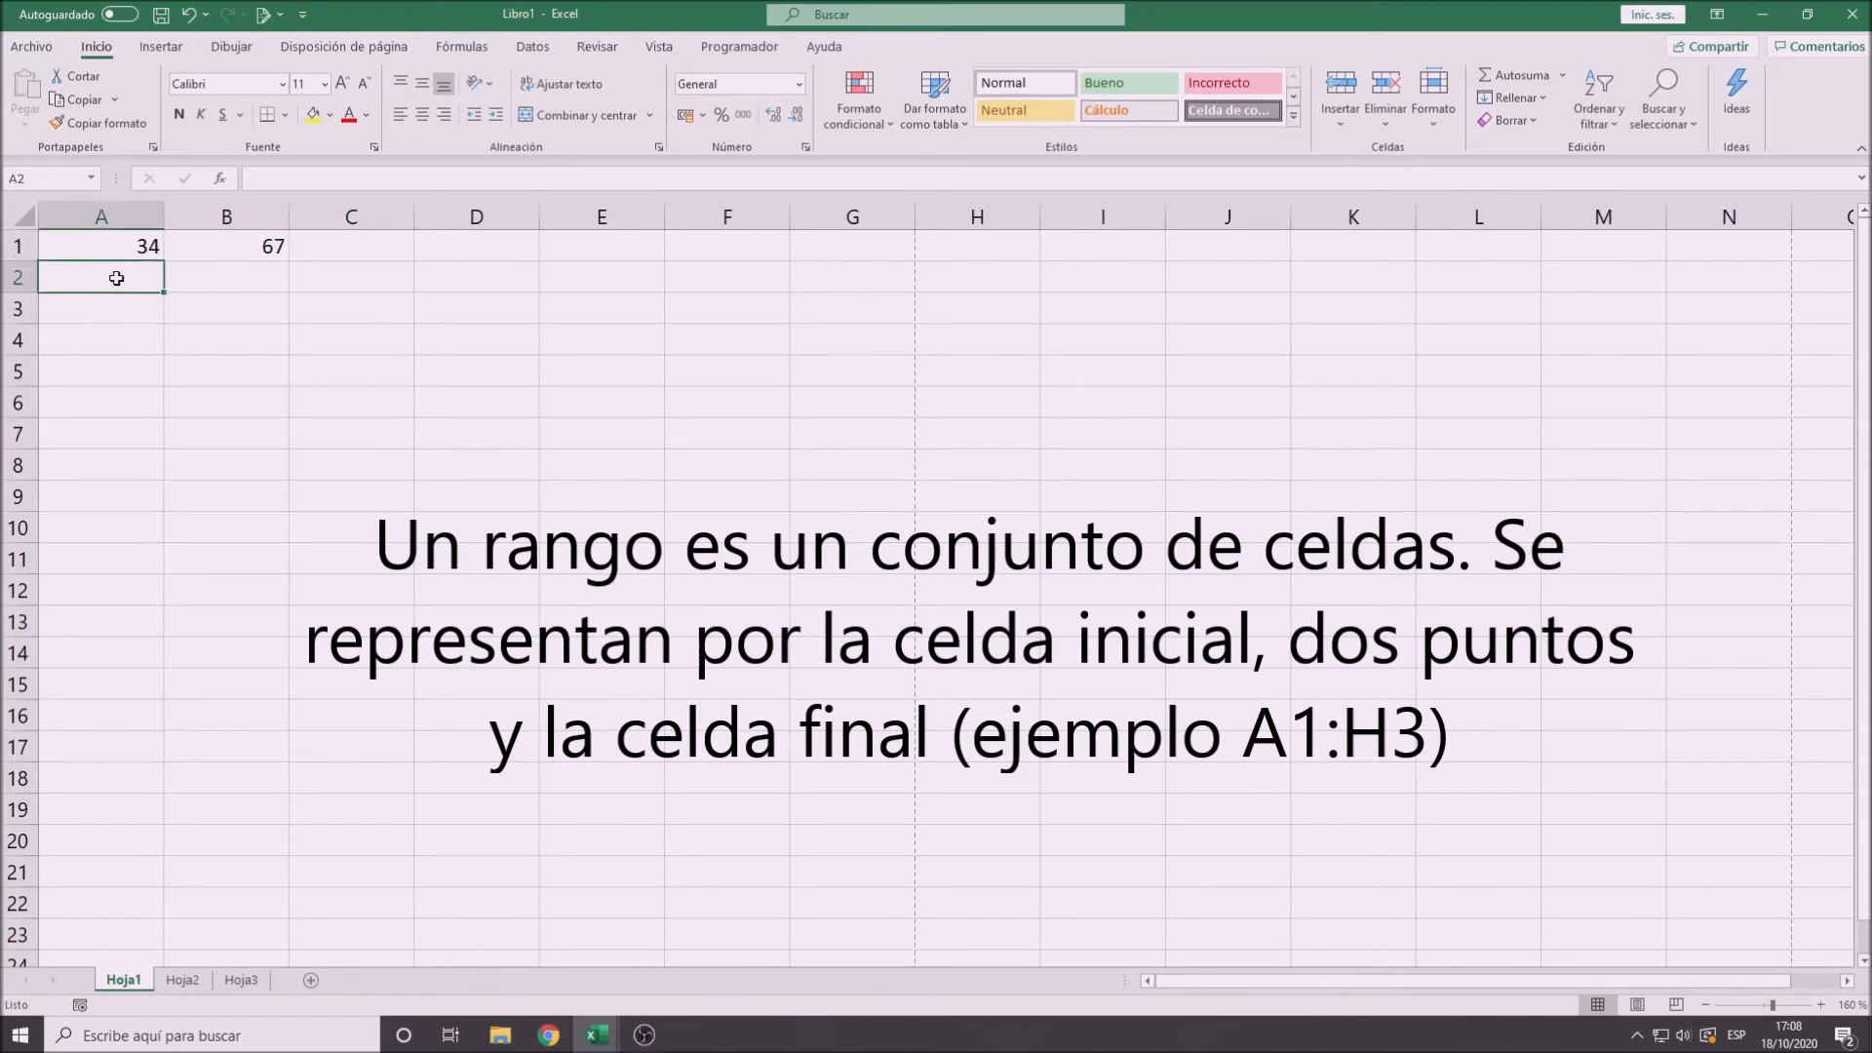
type("78")
key("Tab")
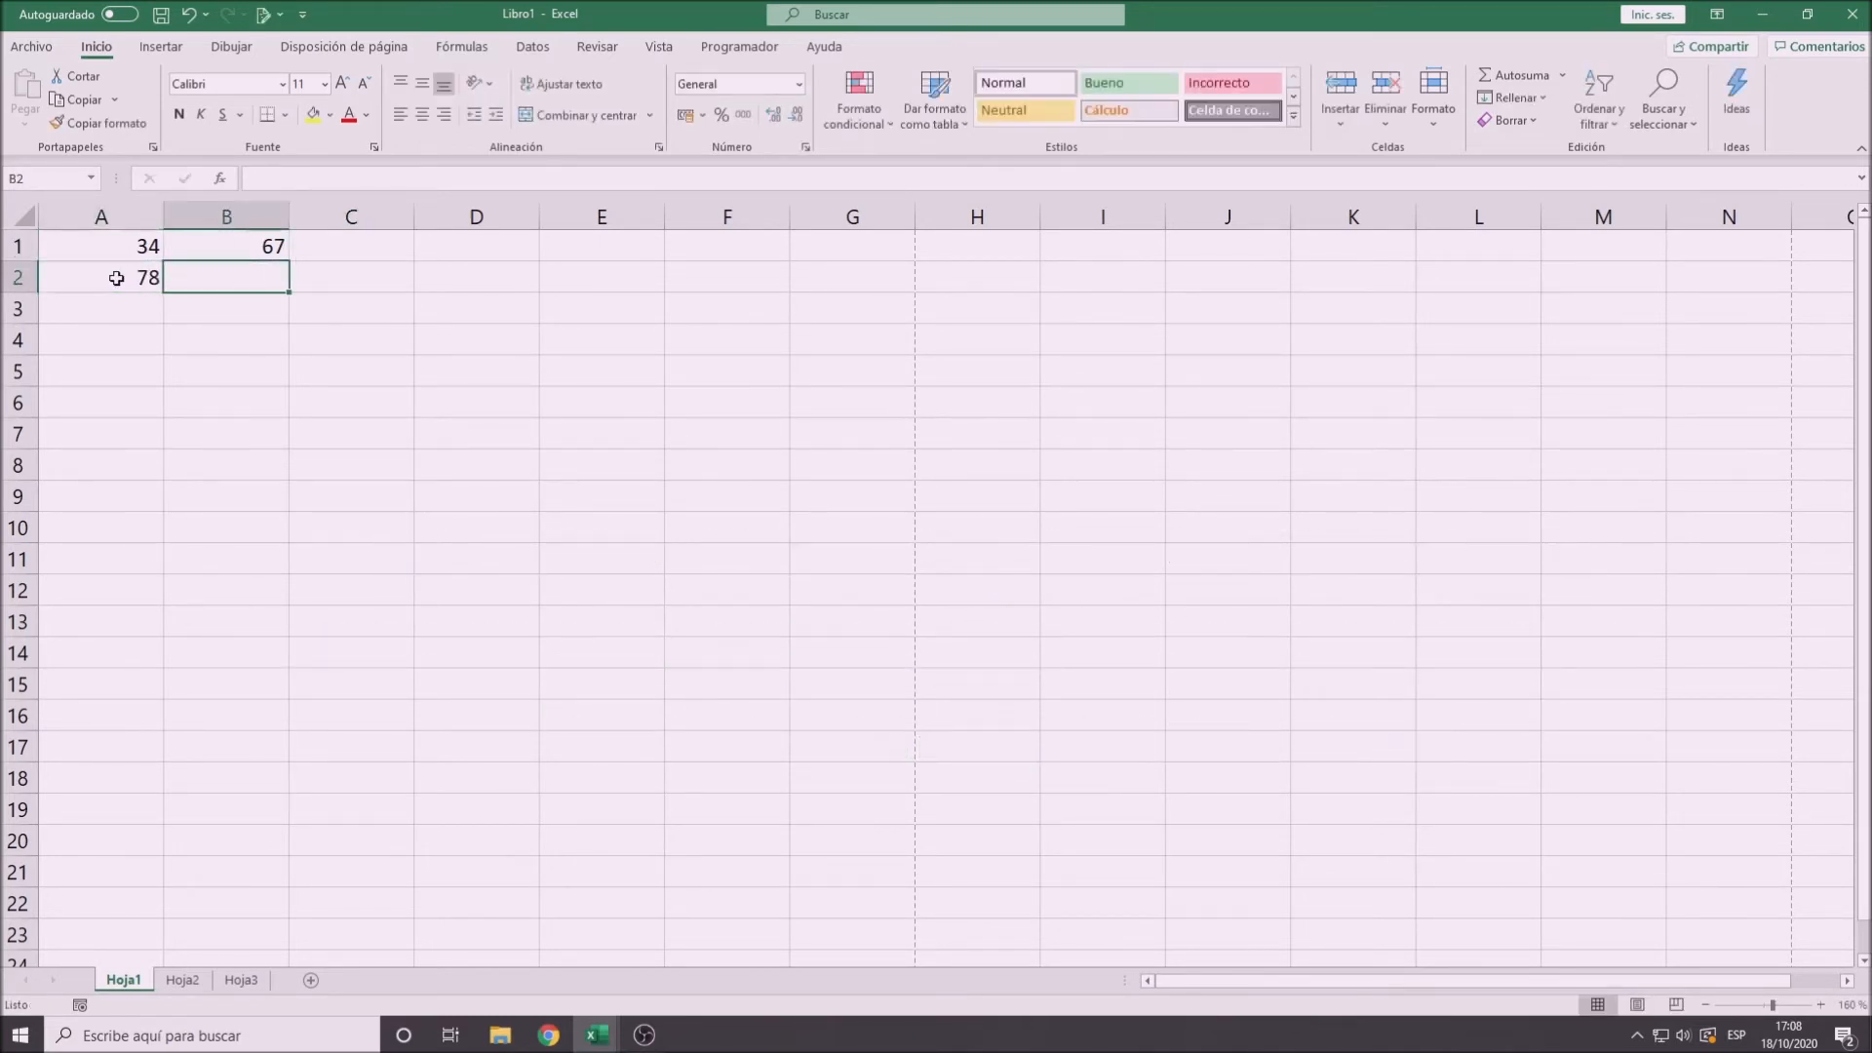
type("45")
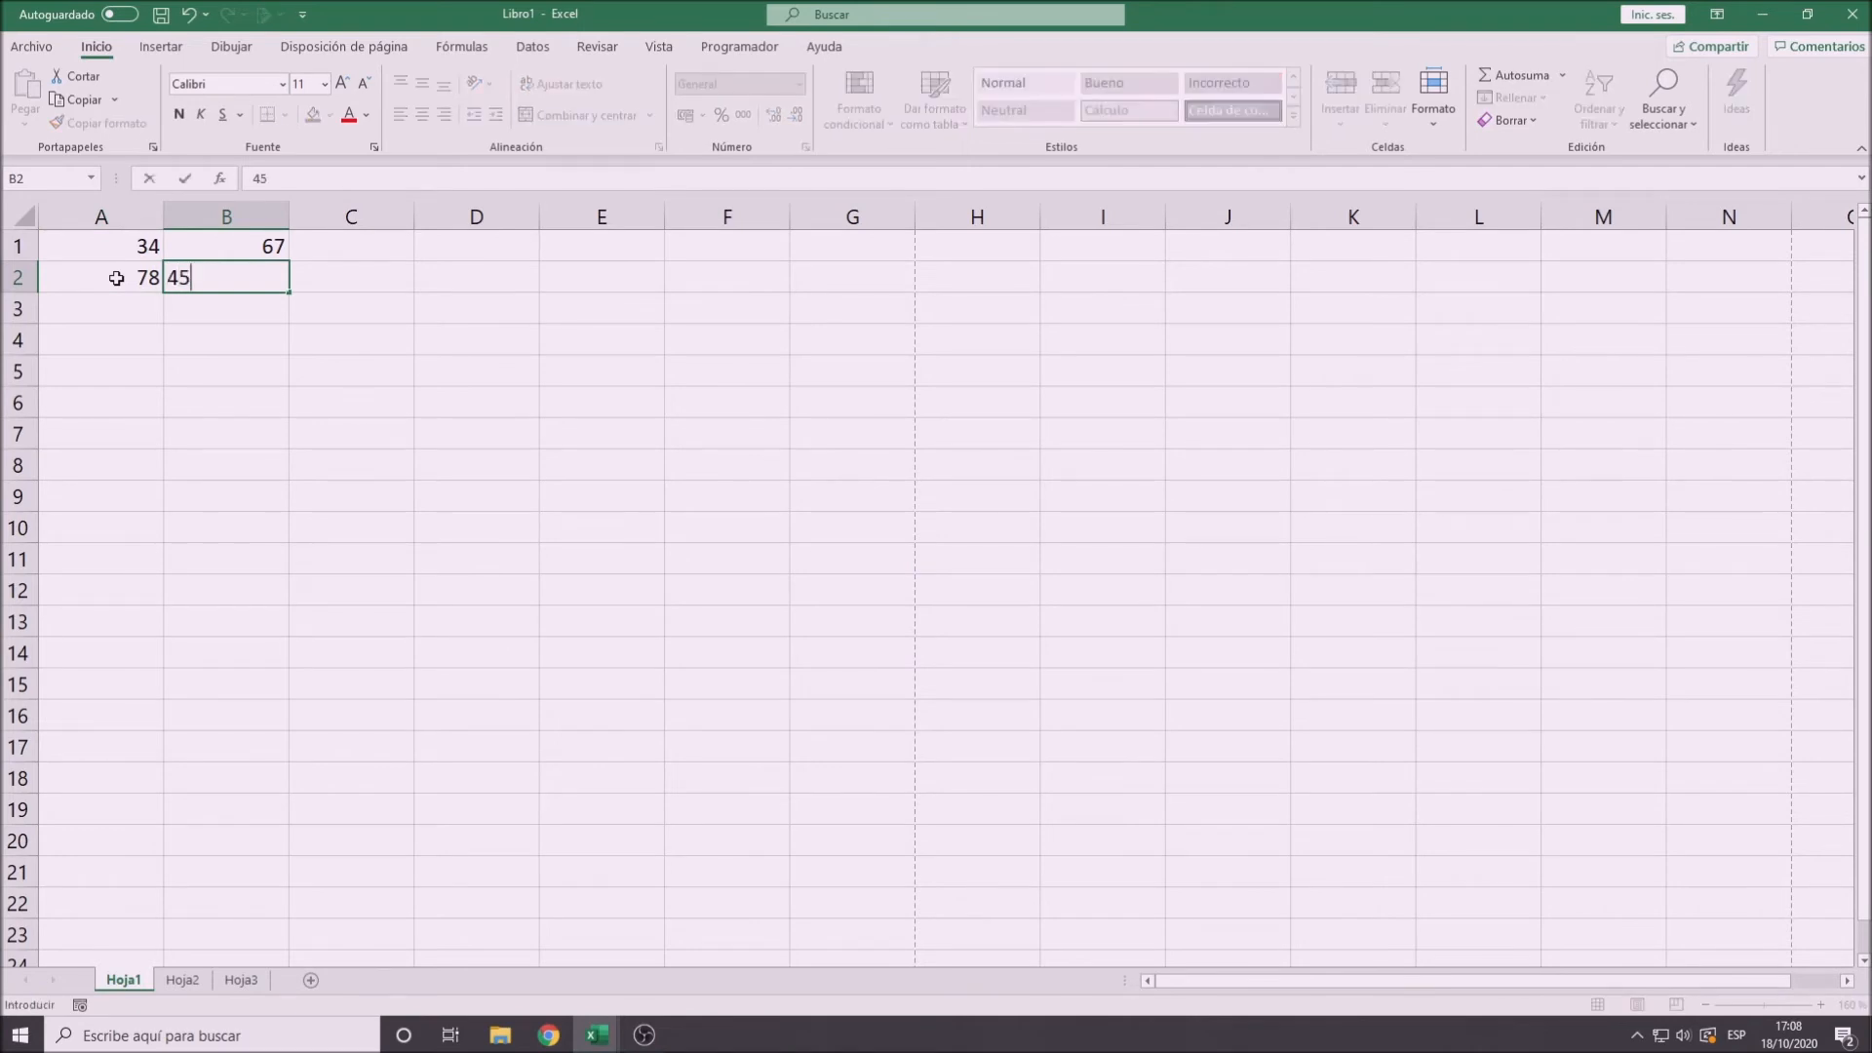
key("Return")
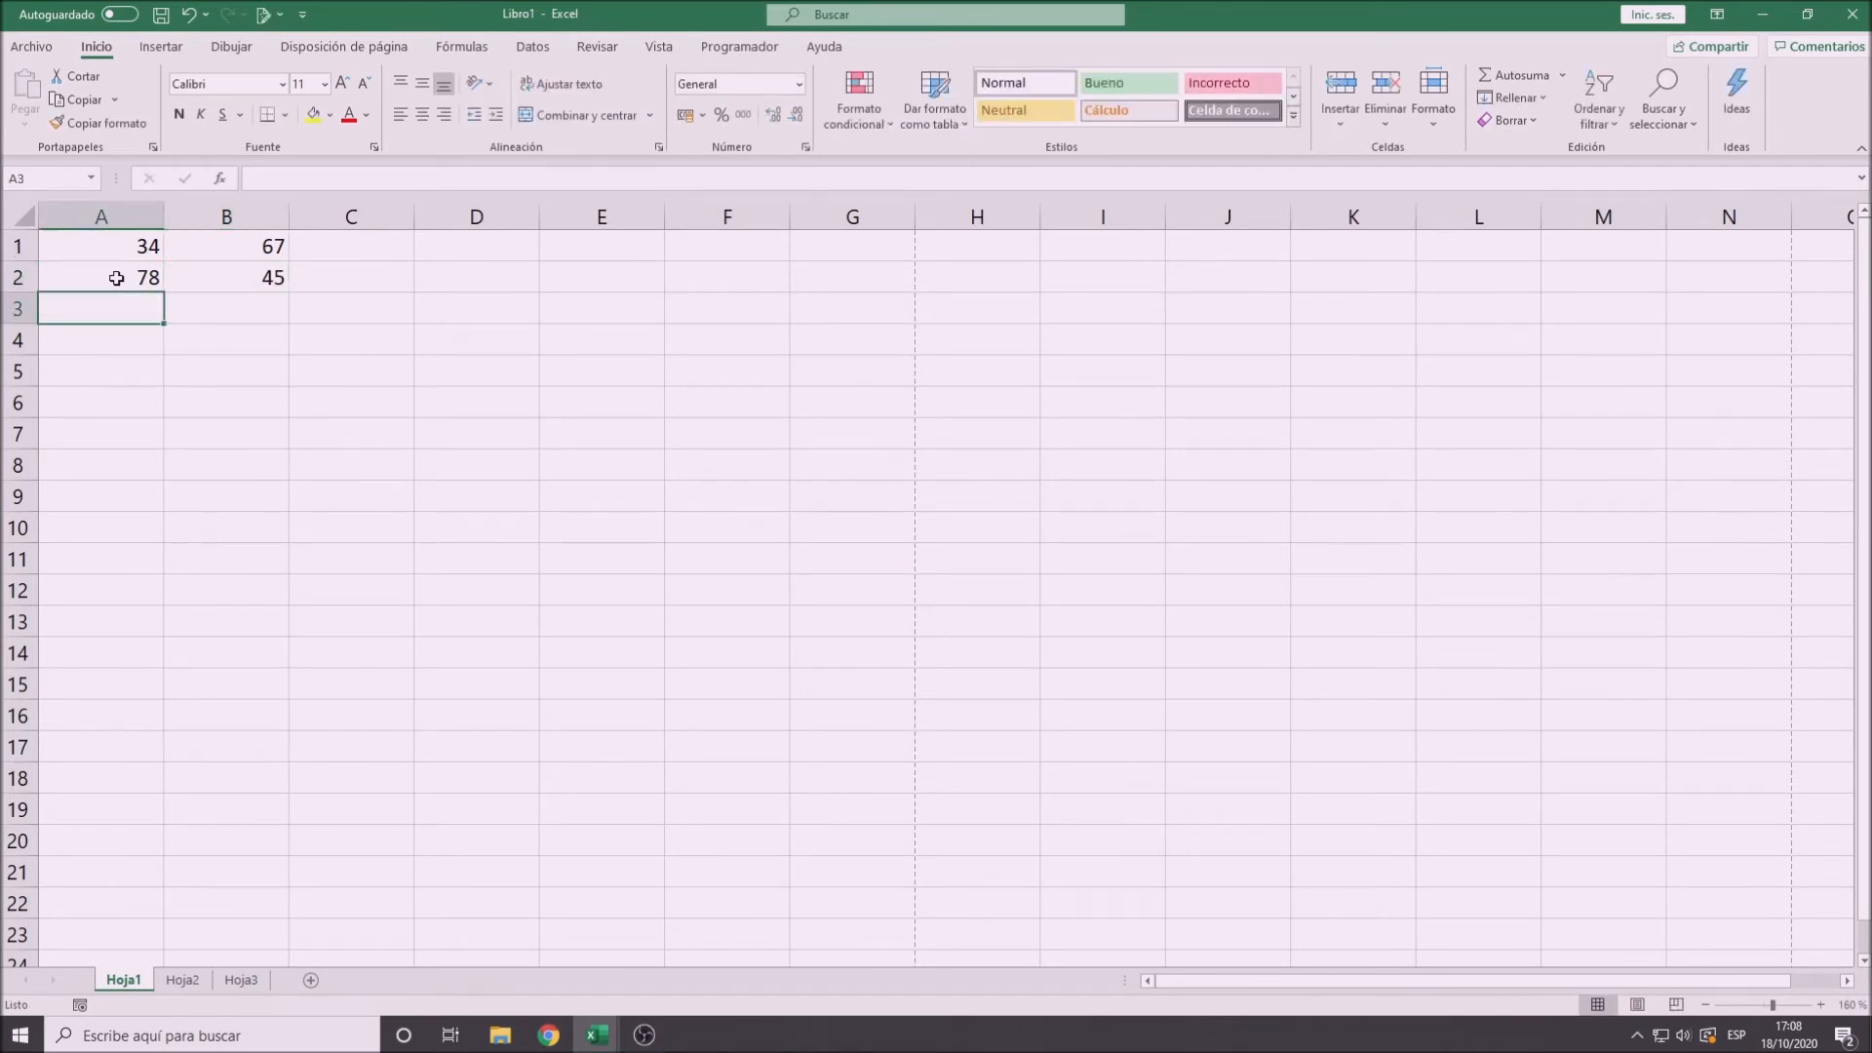
- Enter 67 in cell A3 and 23 in cell B3
type("67")
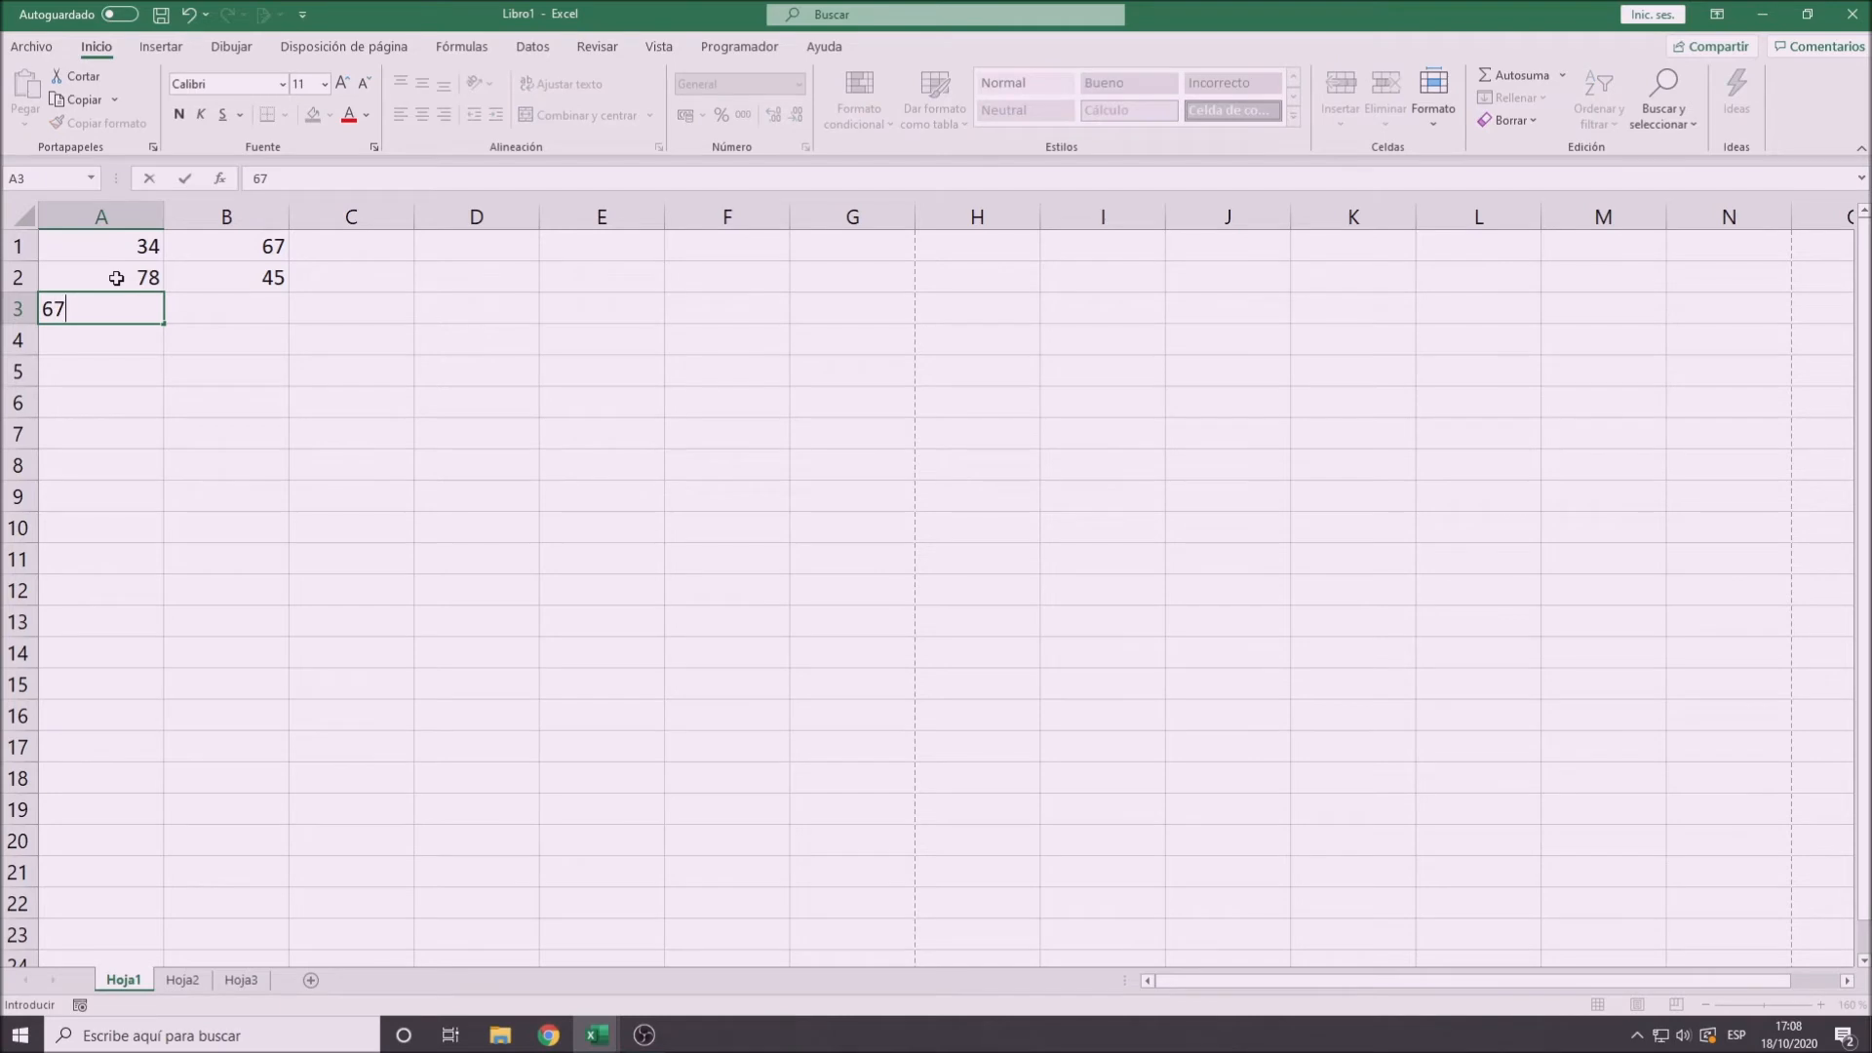
key("Return")
key("Up")
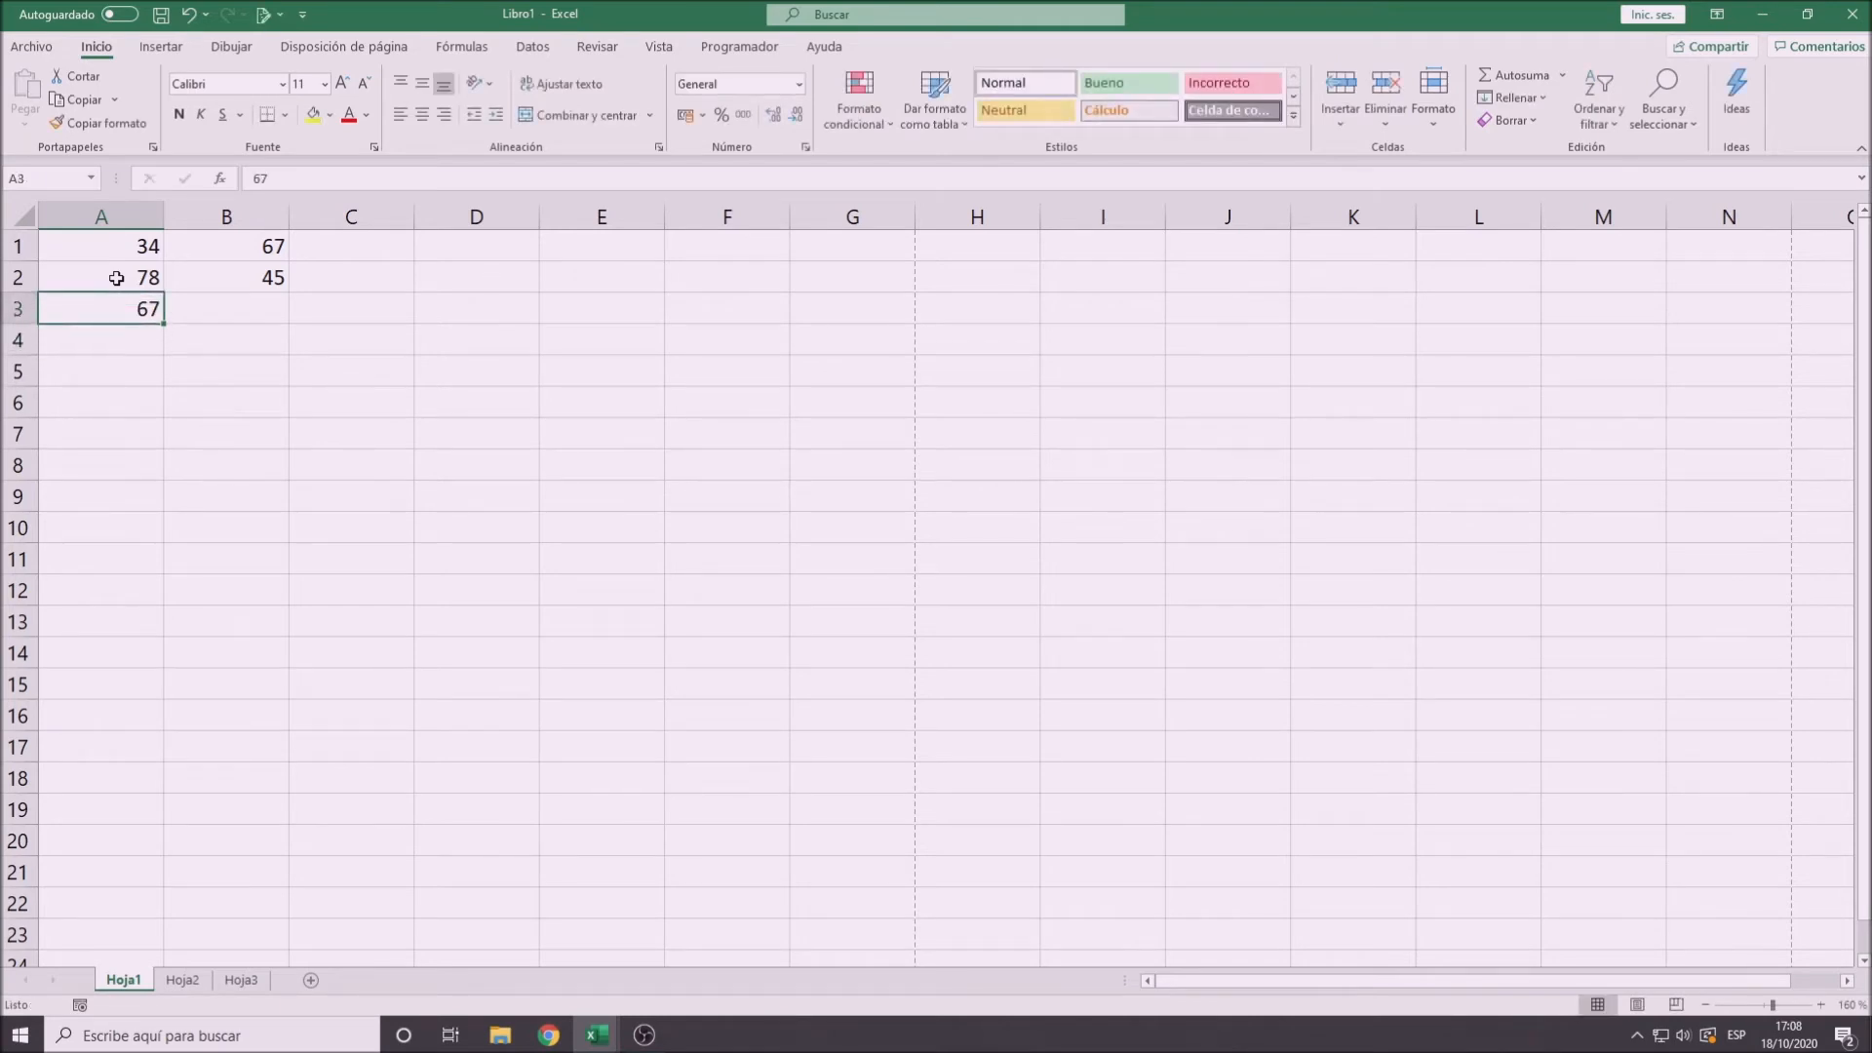
key("Right")
type("23")
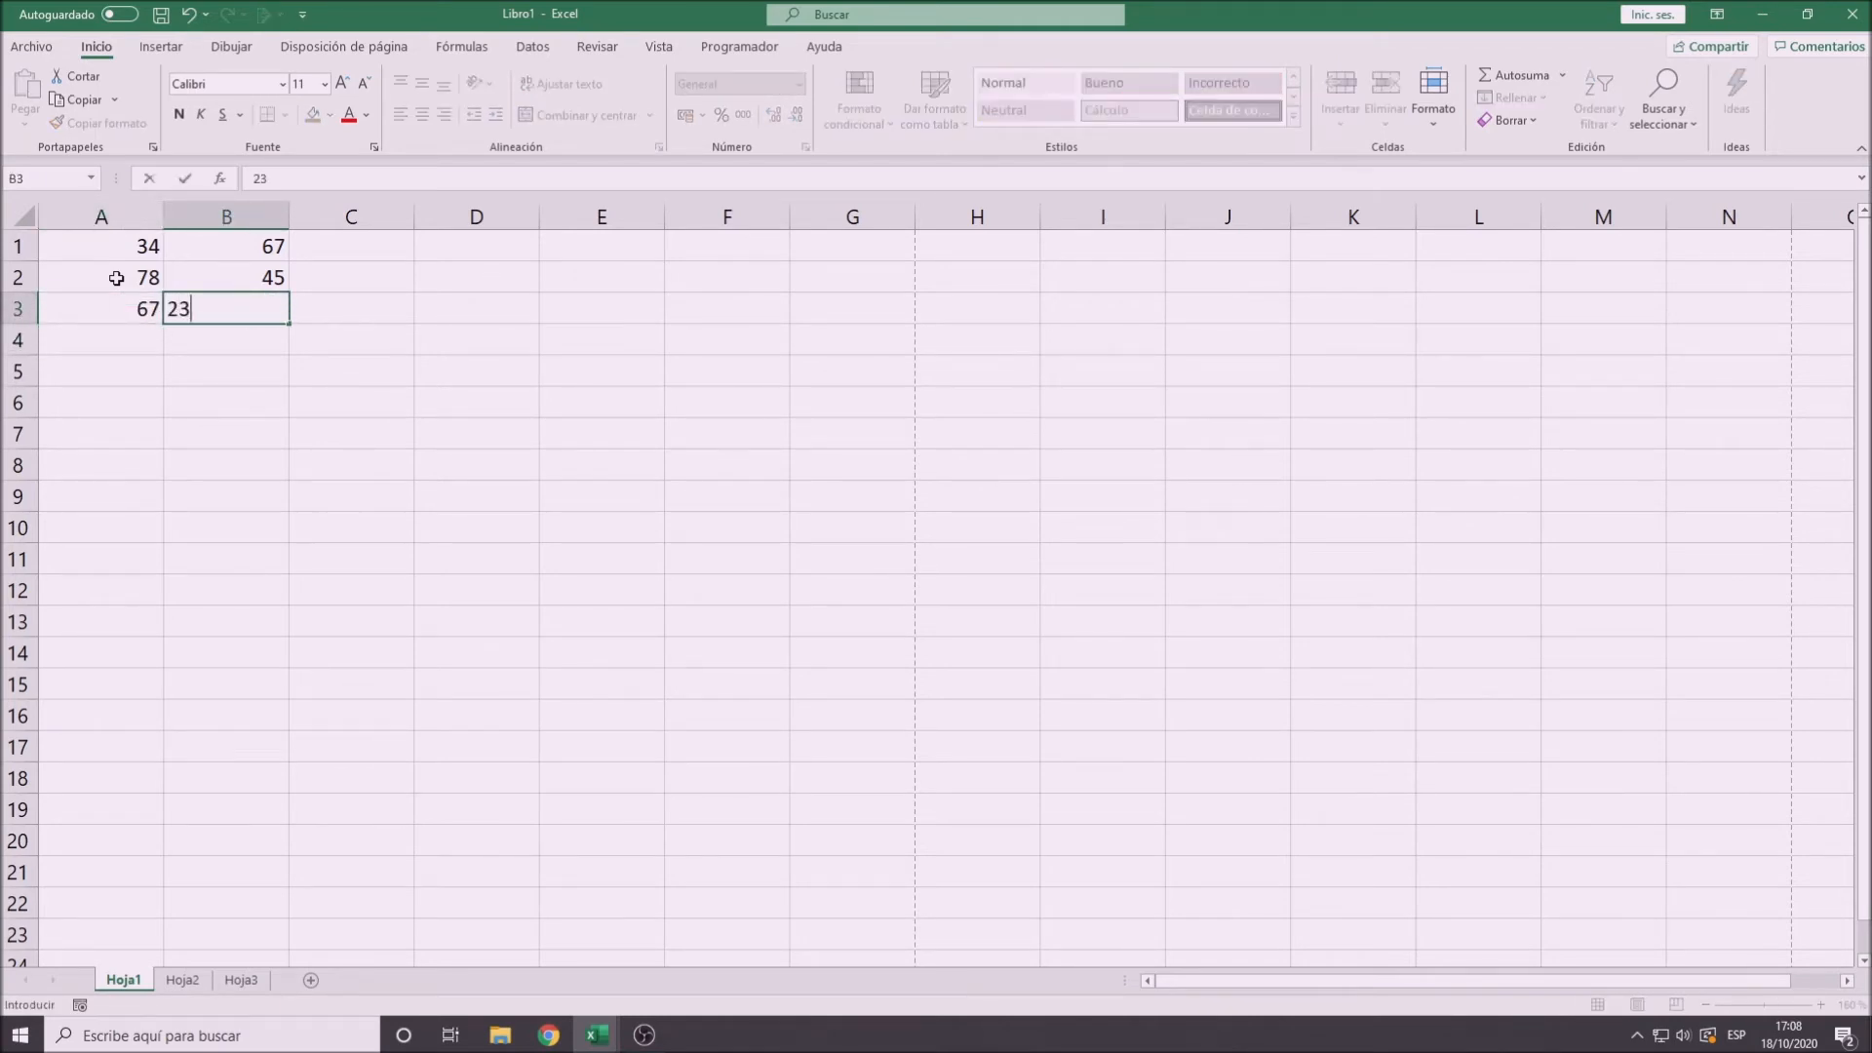
key("Return")
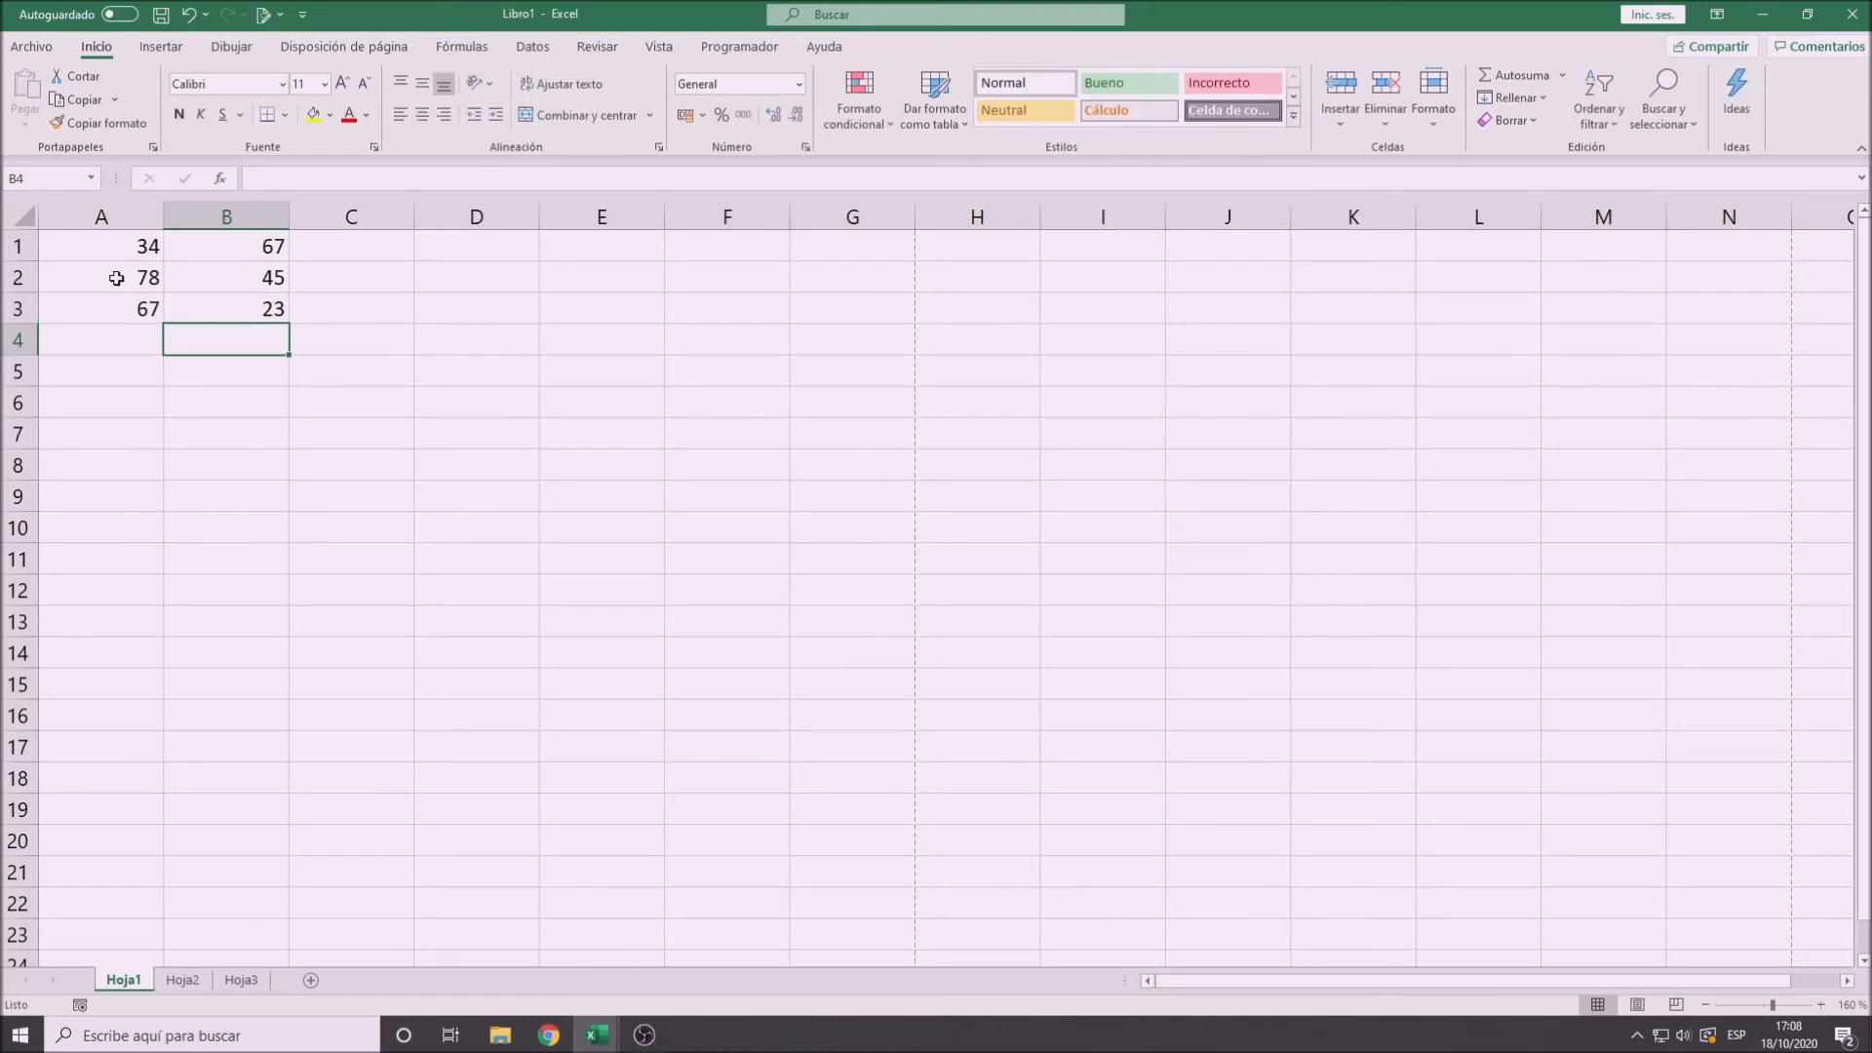
- Select the ranges A1:B1, A2:B2, A3:B3 and A1:B3 in turn to illustrate cell ranges, then clear the selection
left_click(97, 245)
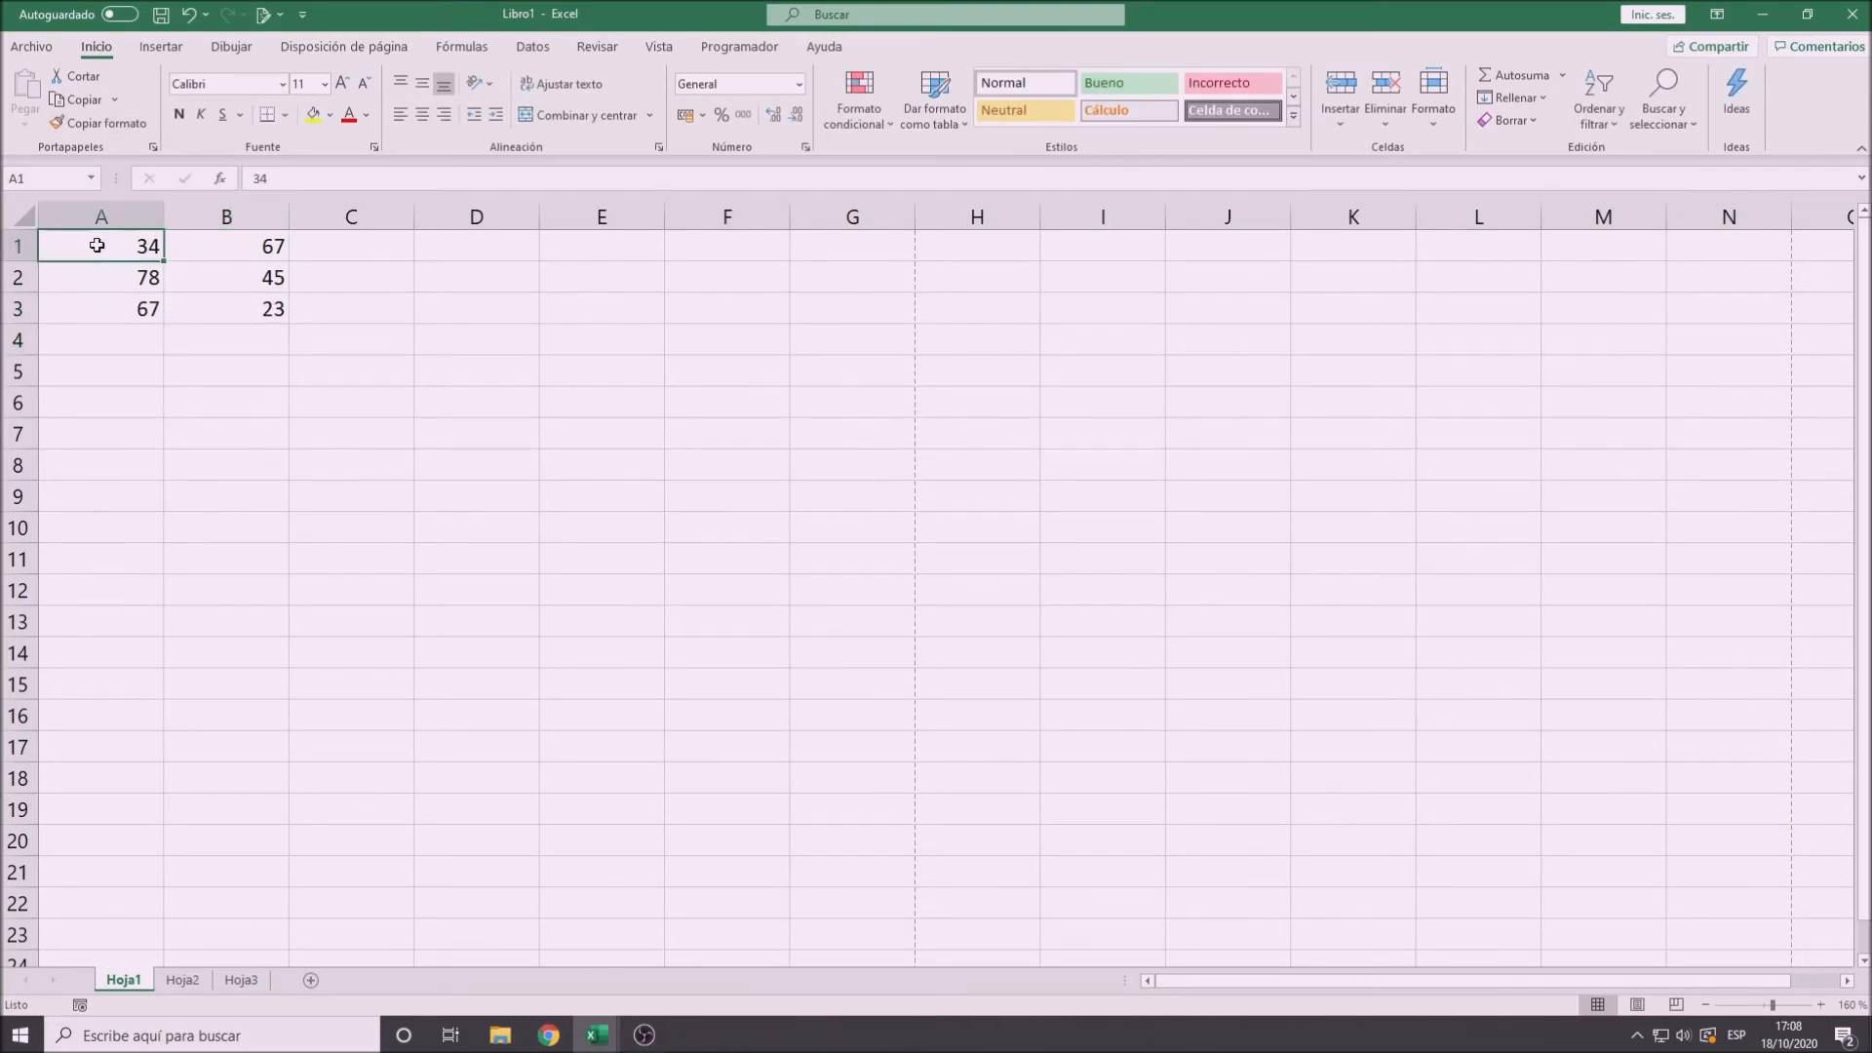
left_click_drag(132, 245, 273, 246)
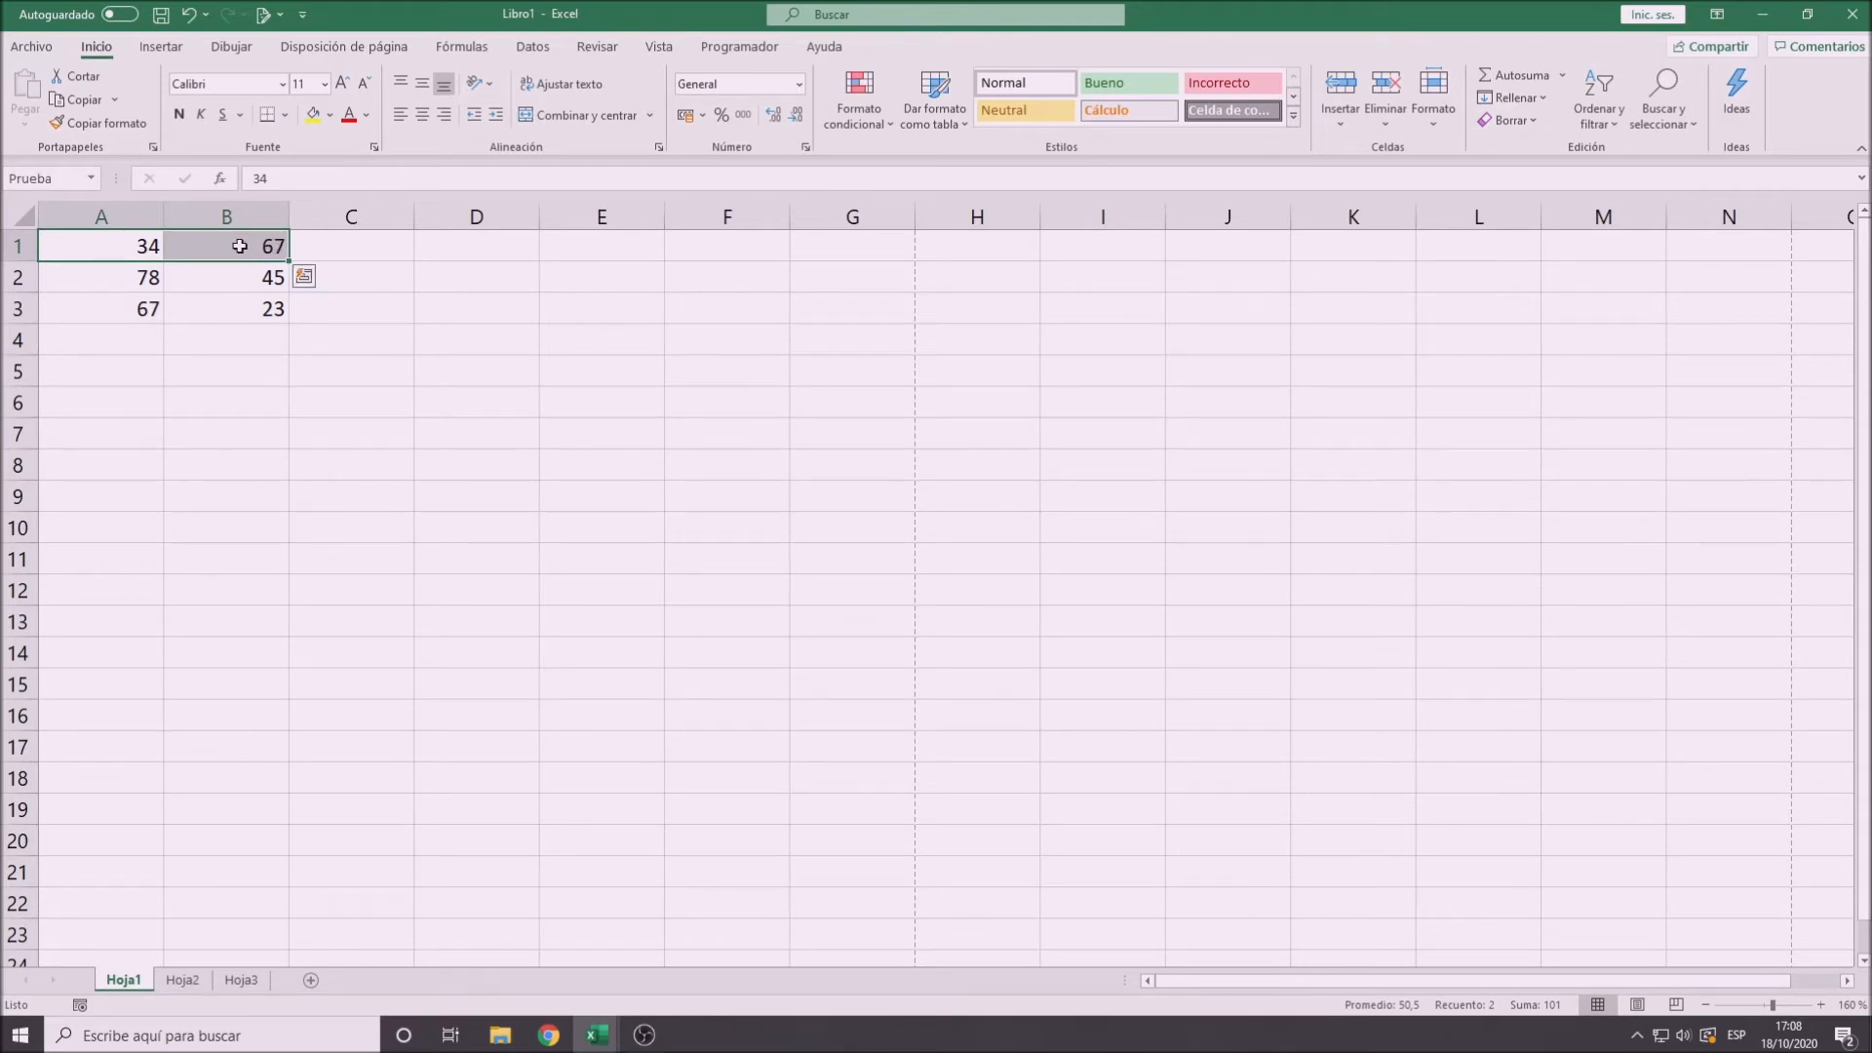
left_click_drag(119, 274, 213, 276)
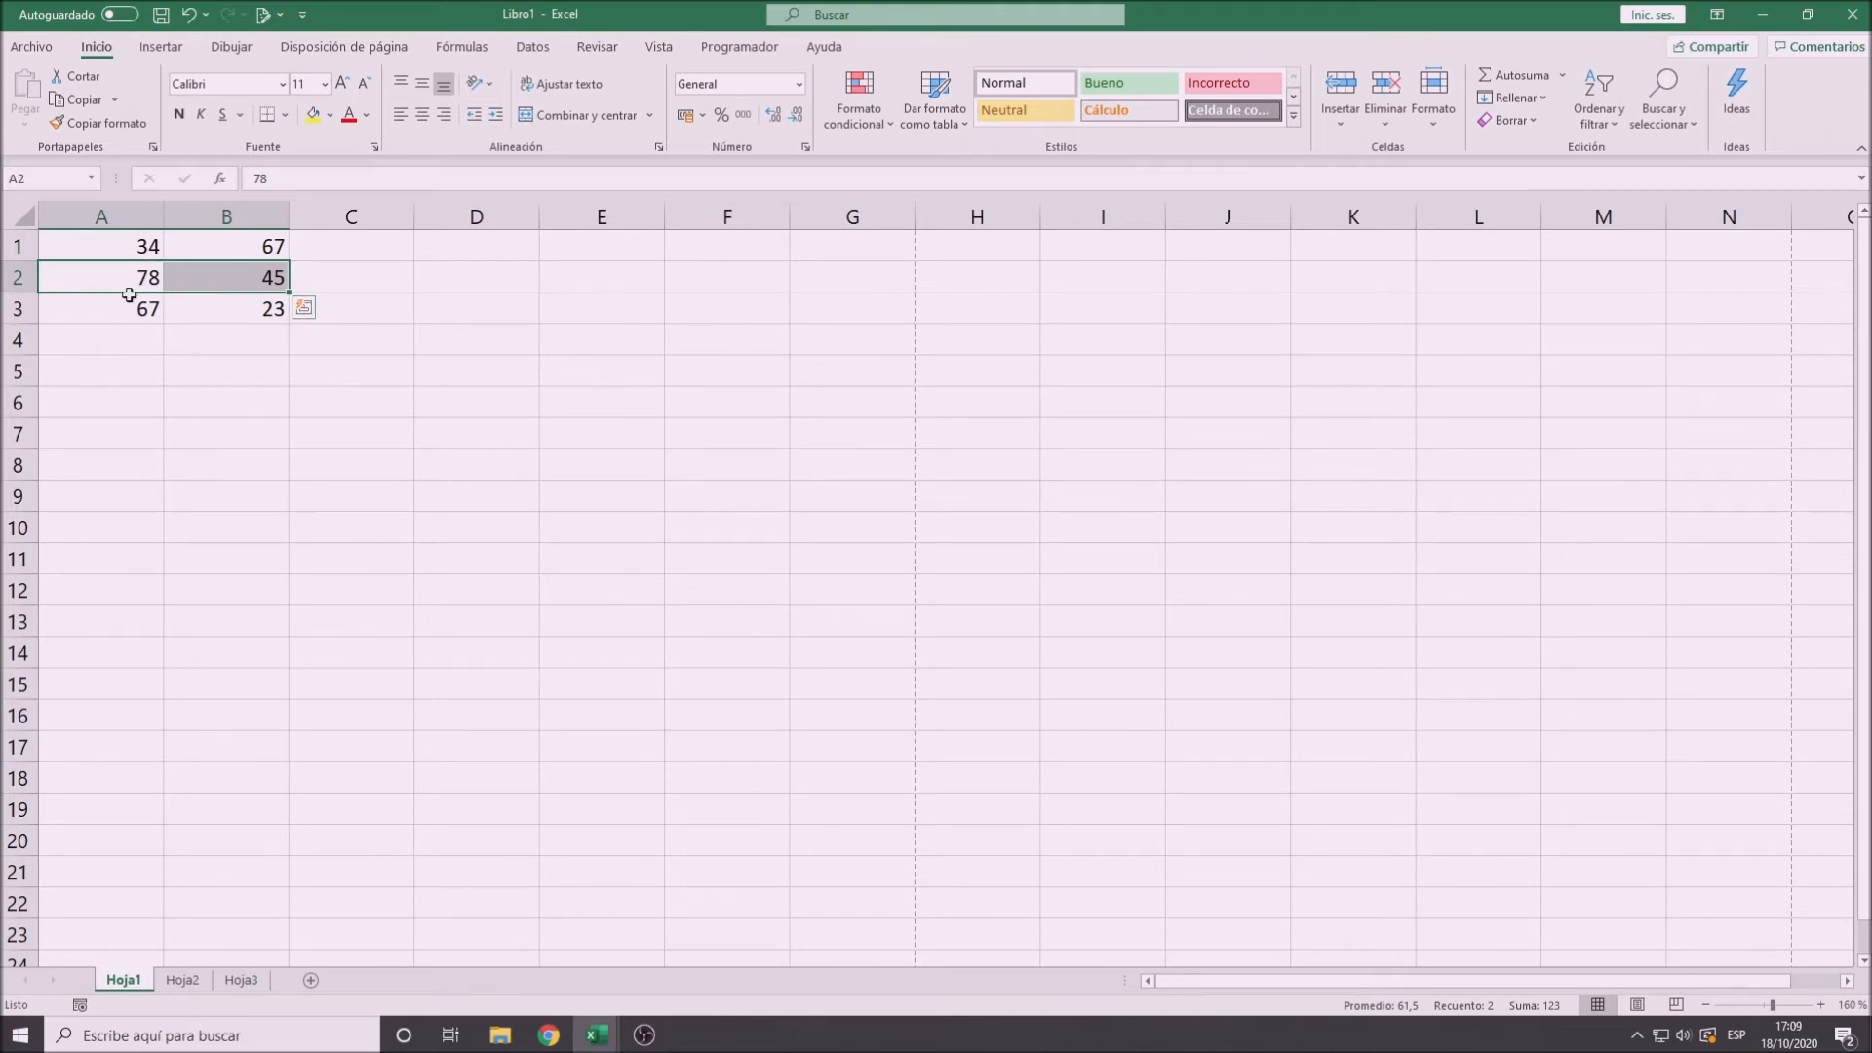
left_click_drag(130, 307, 217, 313)
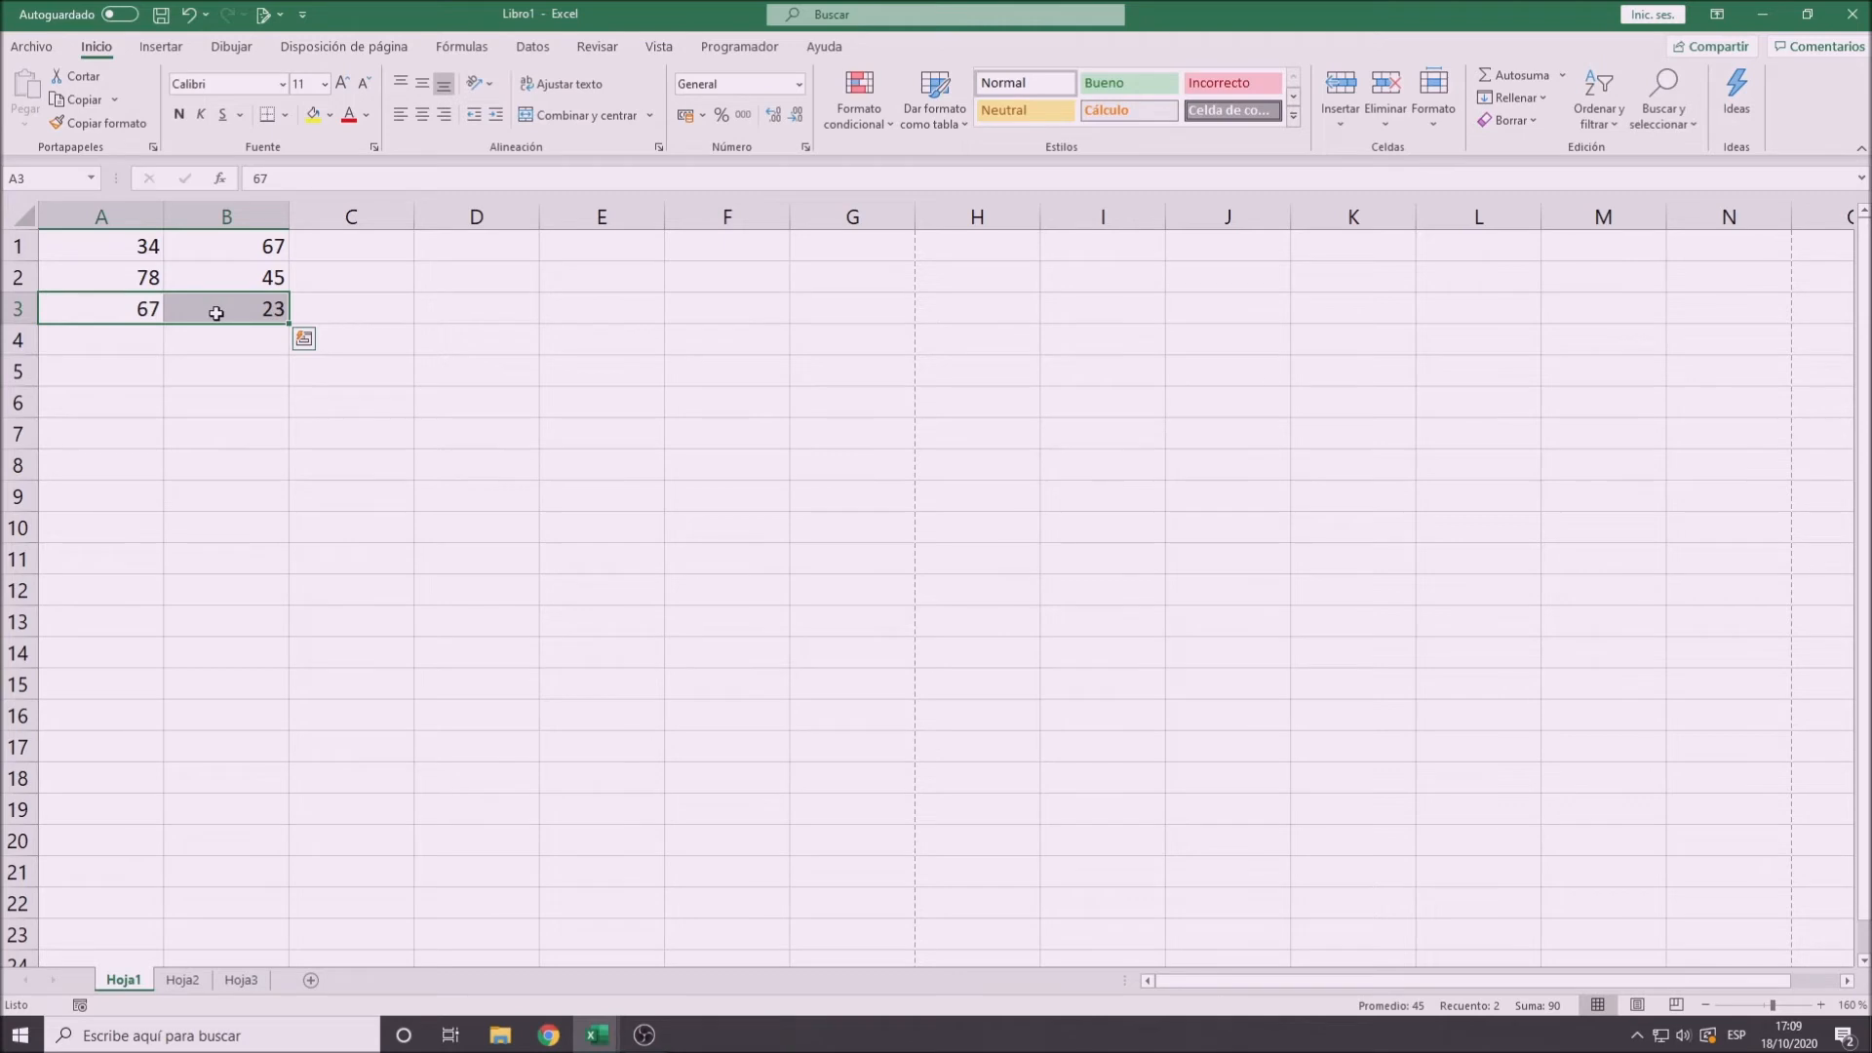
left_click_drag(114, 243, 239, 324)
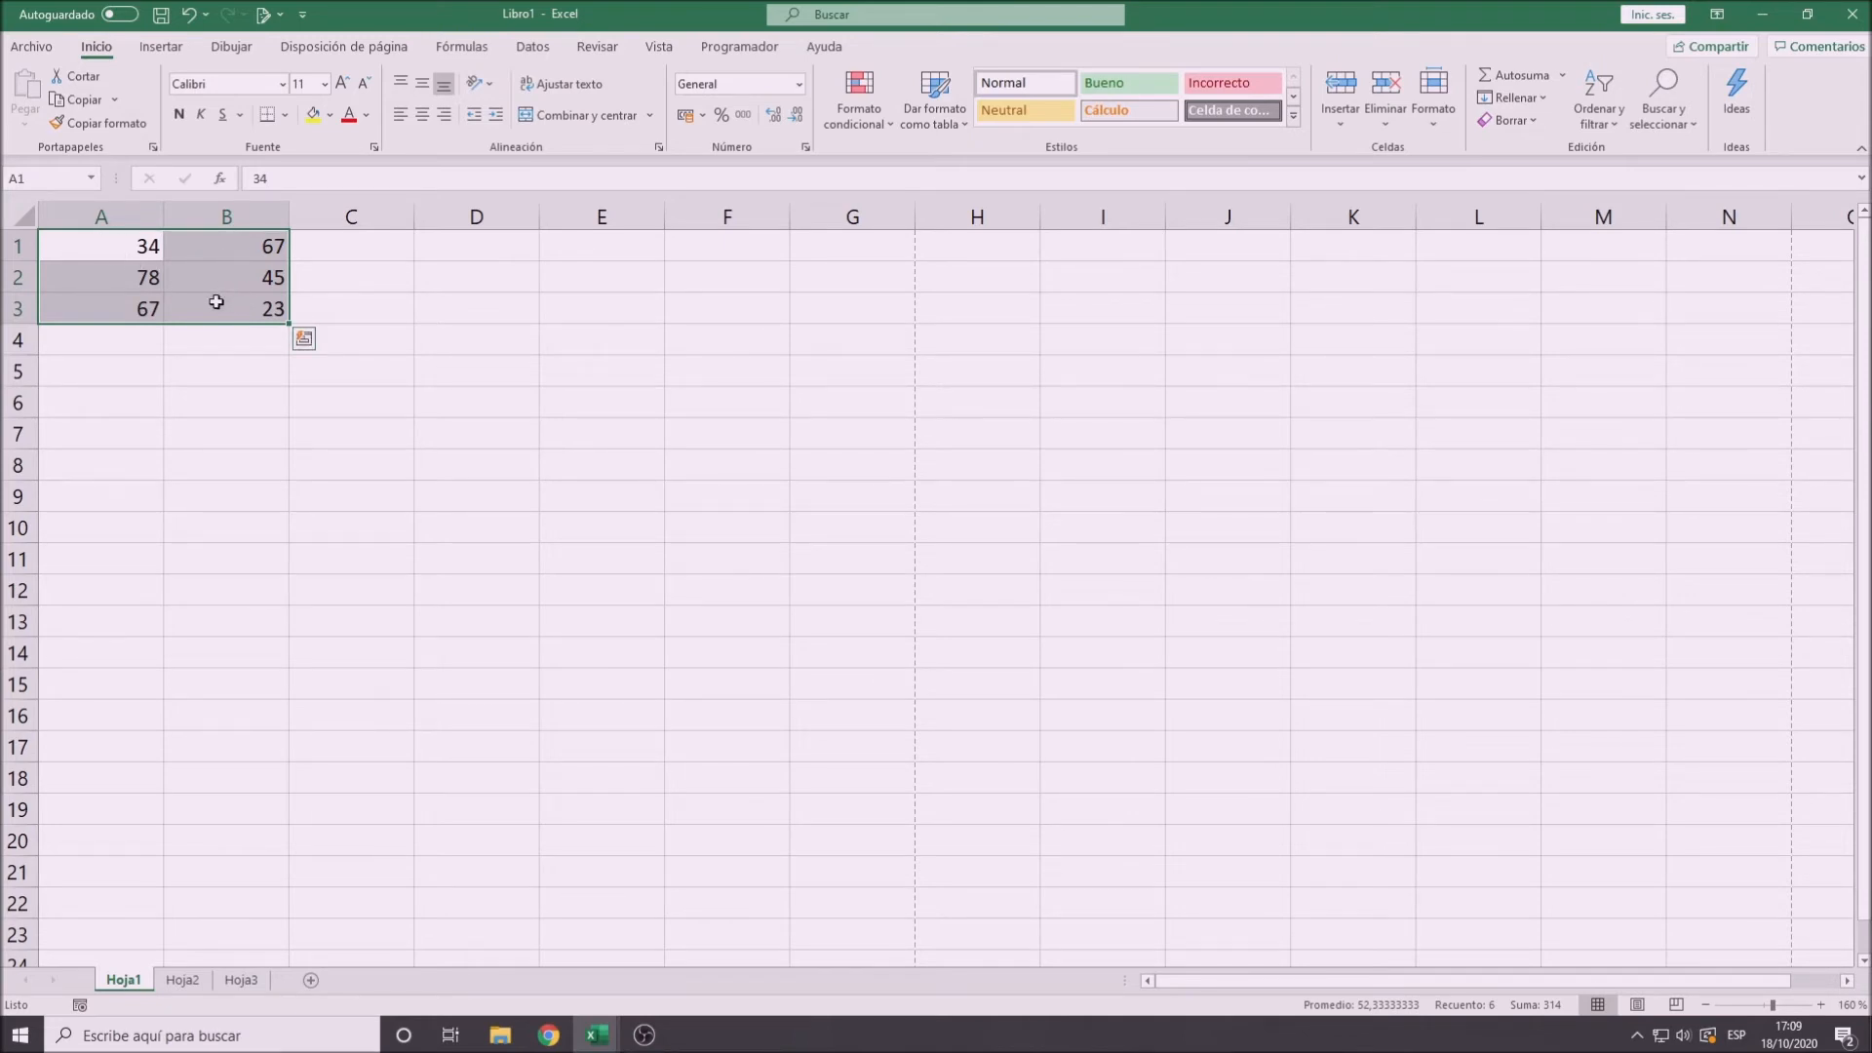
left_click(339, 282)
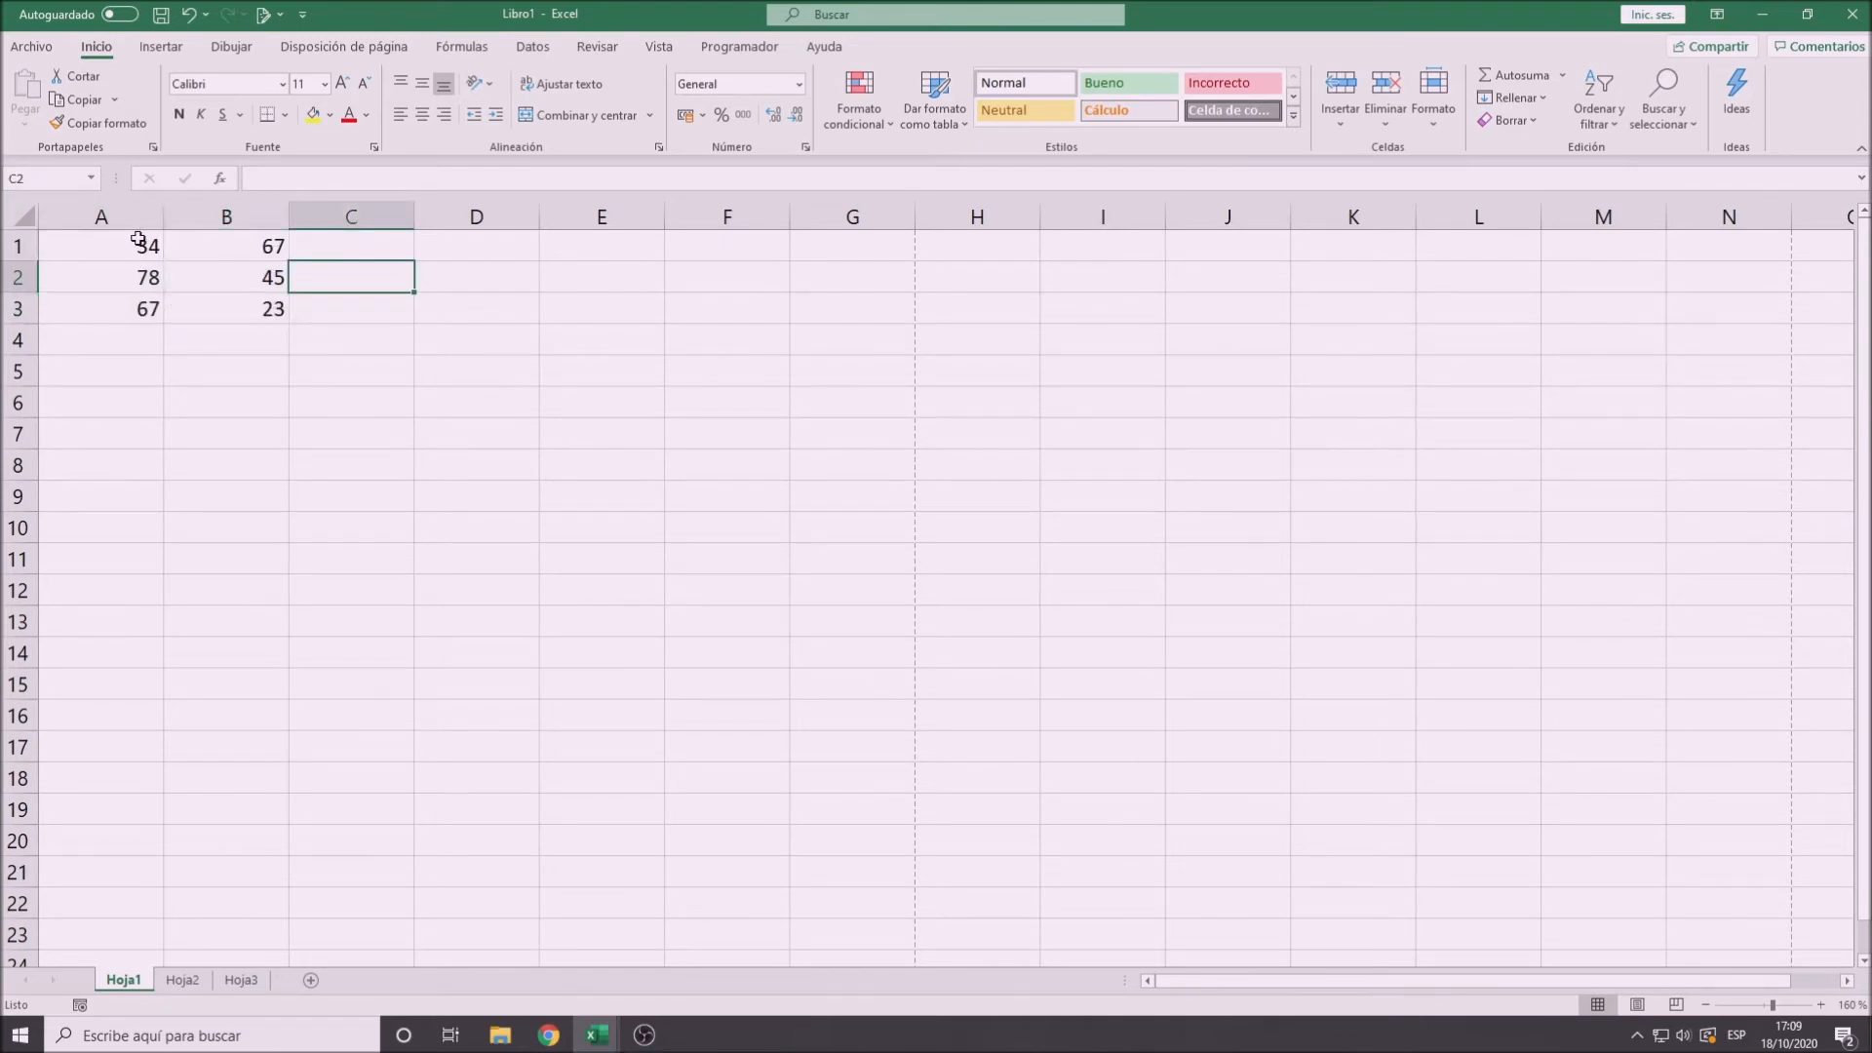
- Assign the name Rango1 to the cell range A2:B2
left_click_drag(113, 283, 205, 279)
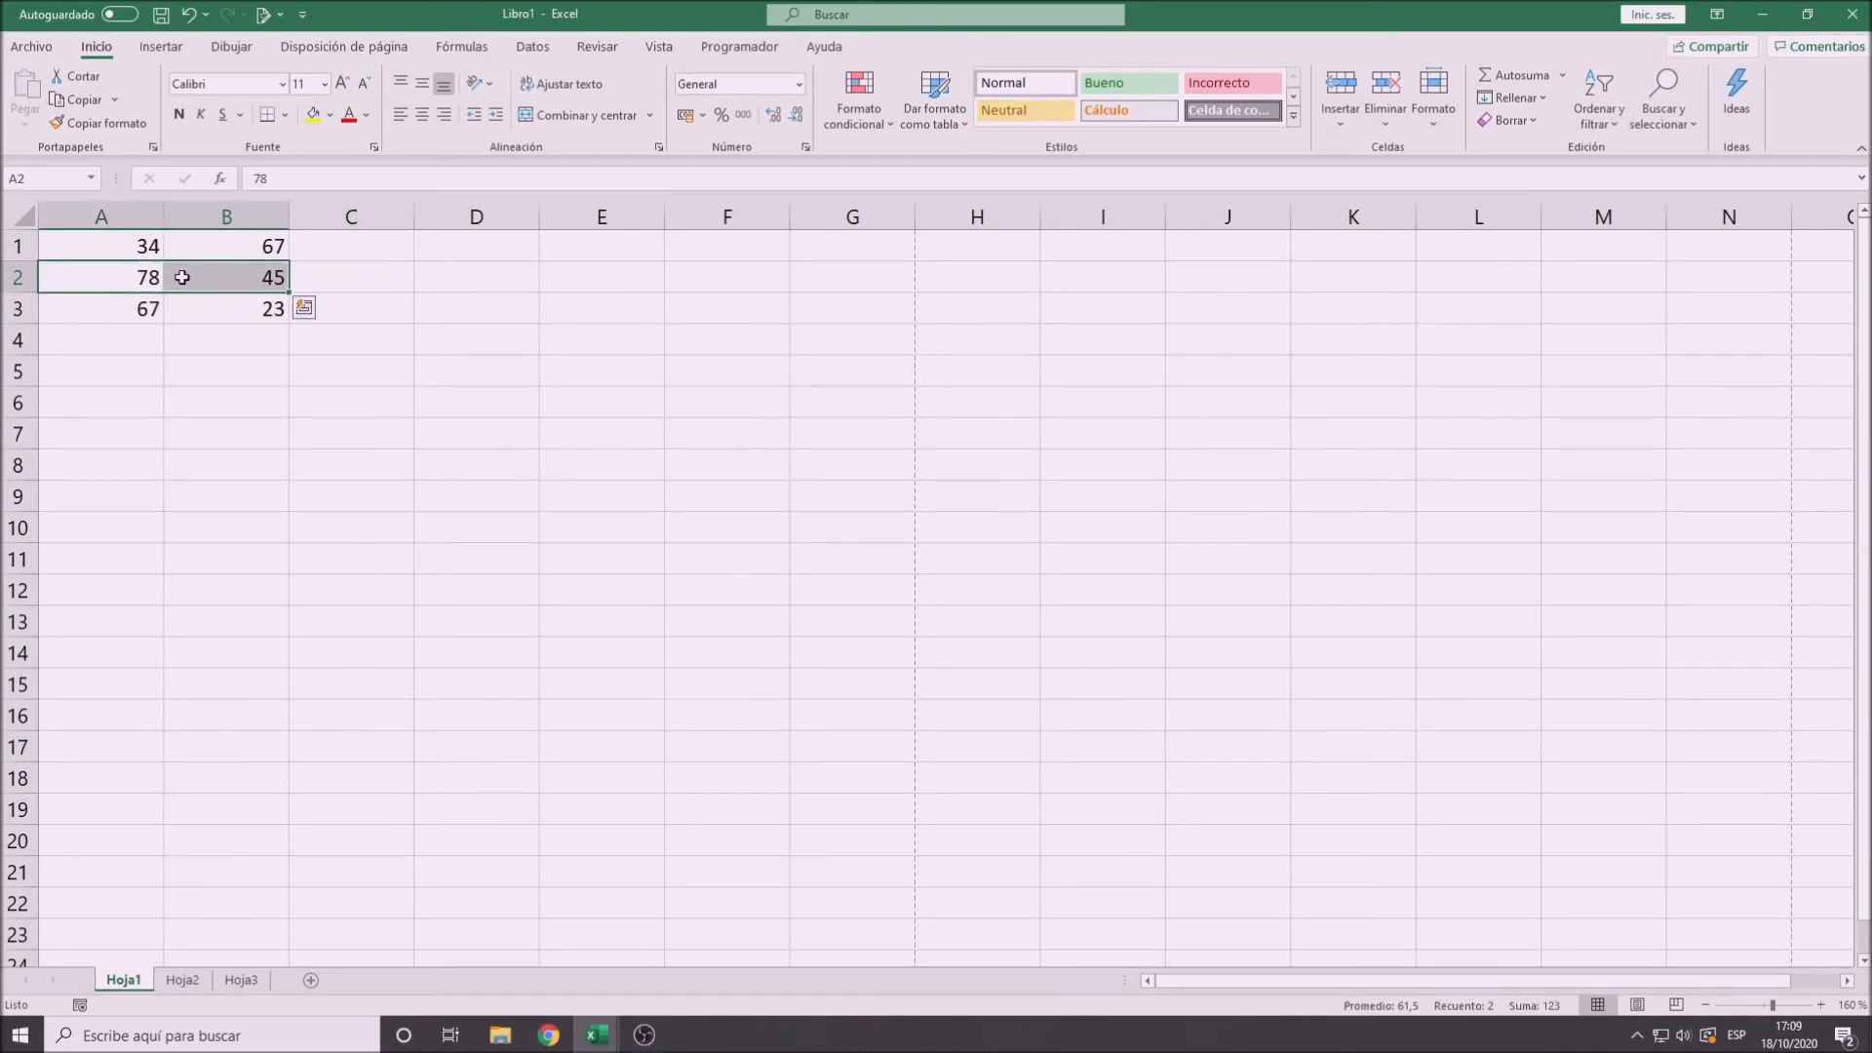
left_click(34, 178)
key("BackSpace")
type("rANGO1")
key("BackSpace")
key("BackSpace")
key("BackSpace")
key("BackSpace")
key("BackSpace")
key("BackSpace")
type("Rango1")
key("Return")
- Select cell A2, the range A1:B1, and cells B1 and B3 in turn to check their names and contents
left_click(156, 285)
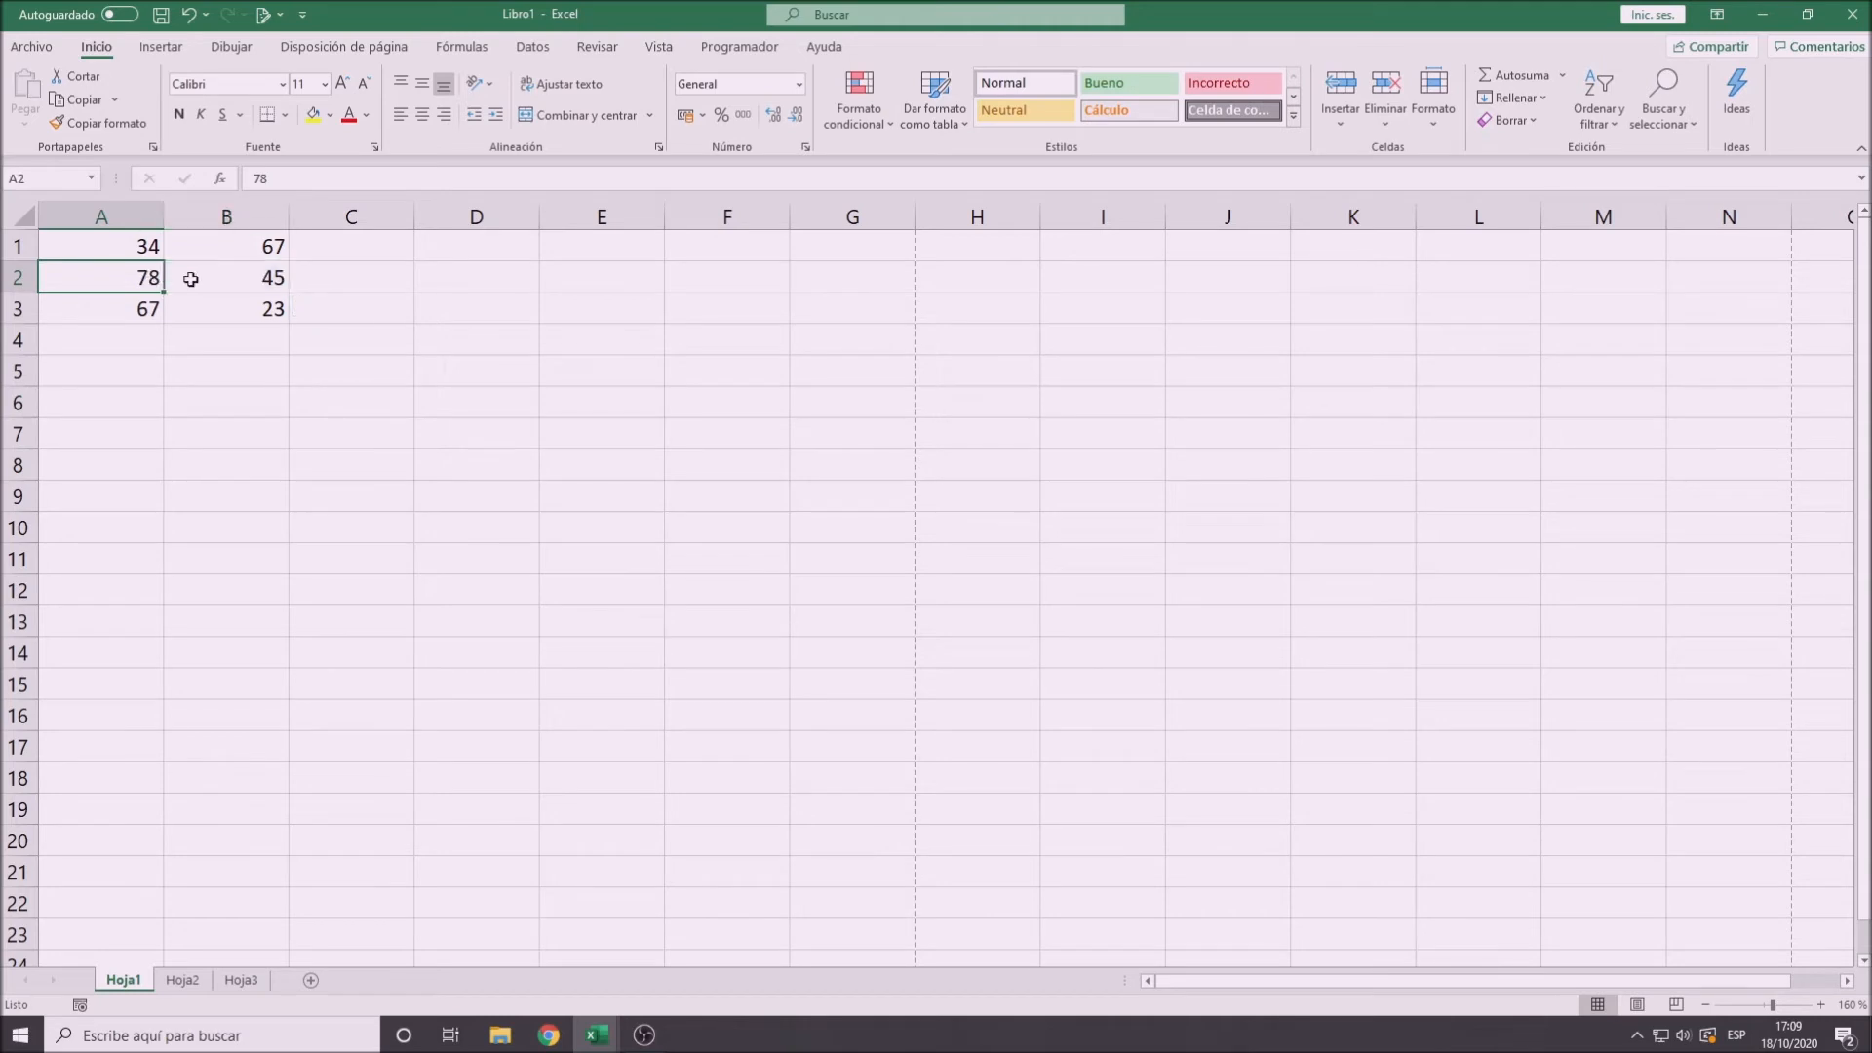
left_click_drag(156, 281, 197, 245)
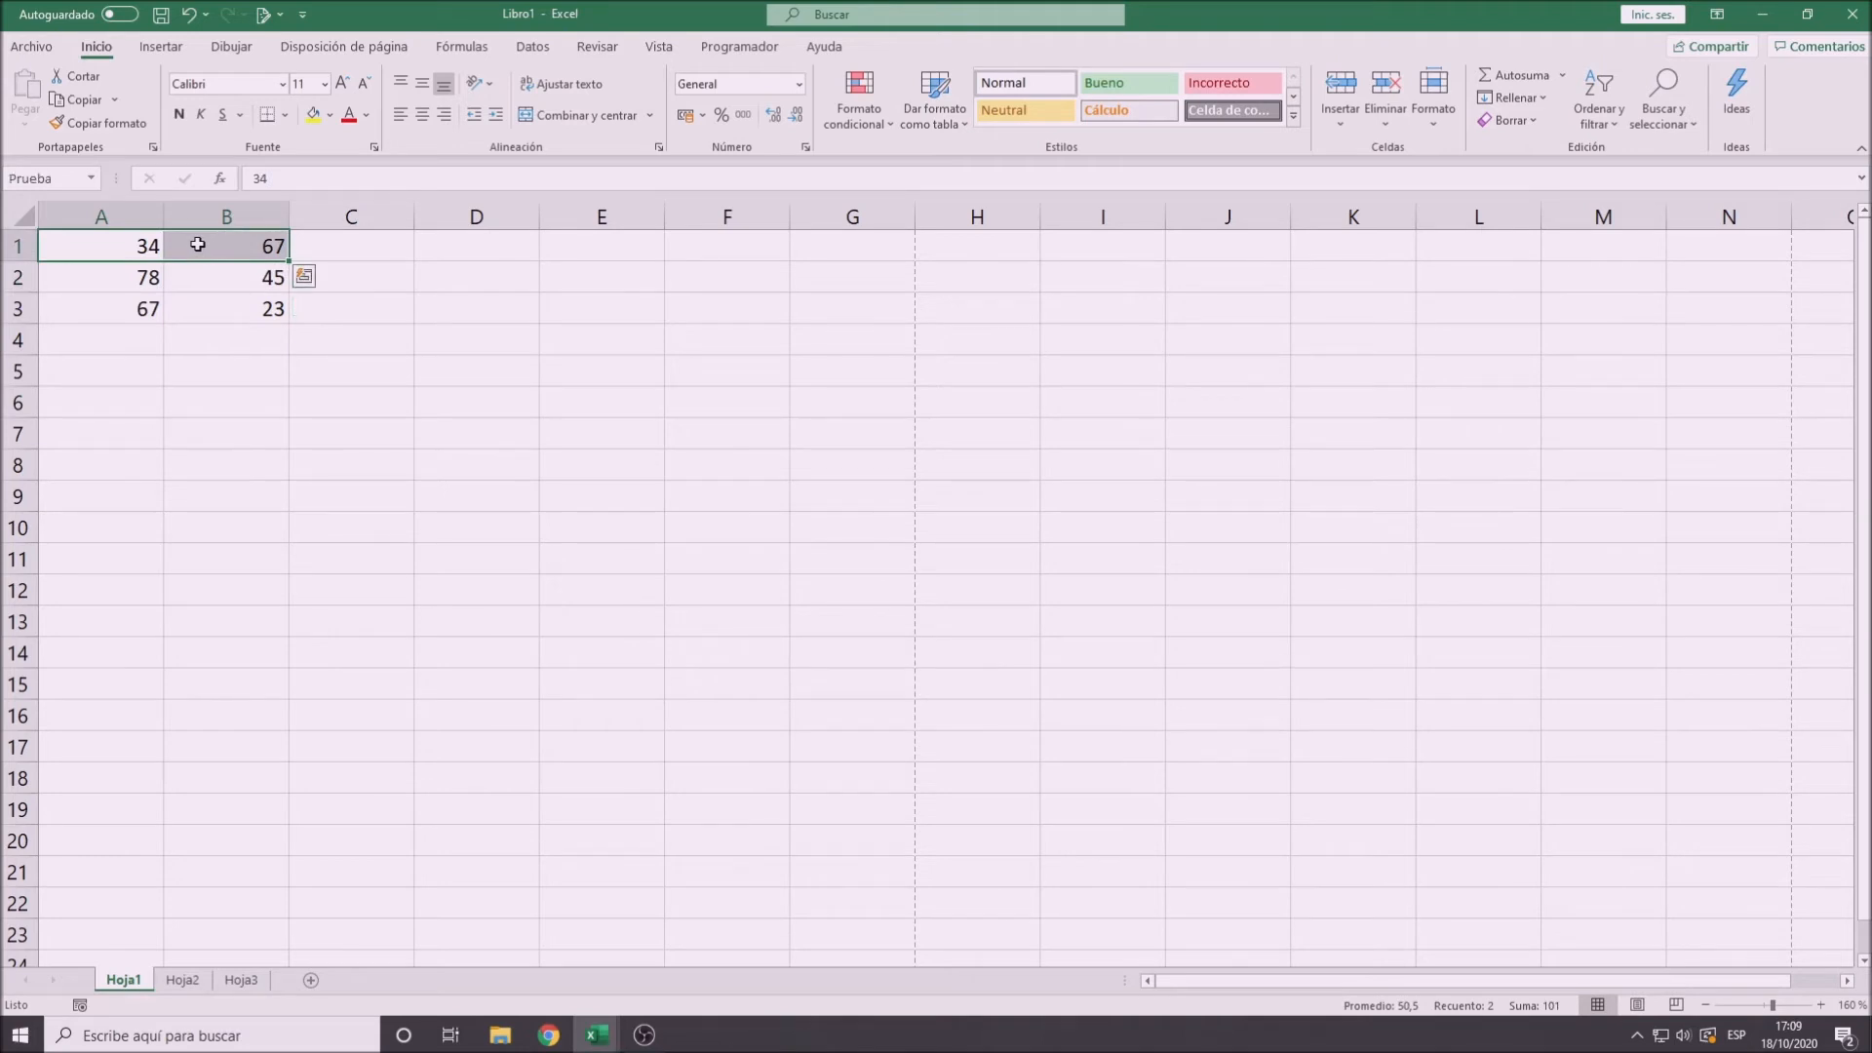
left_click(197, 245)
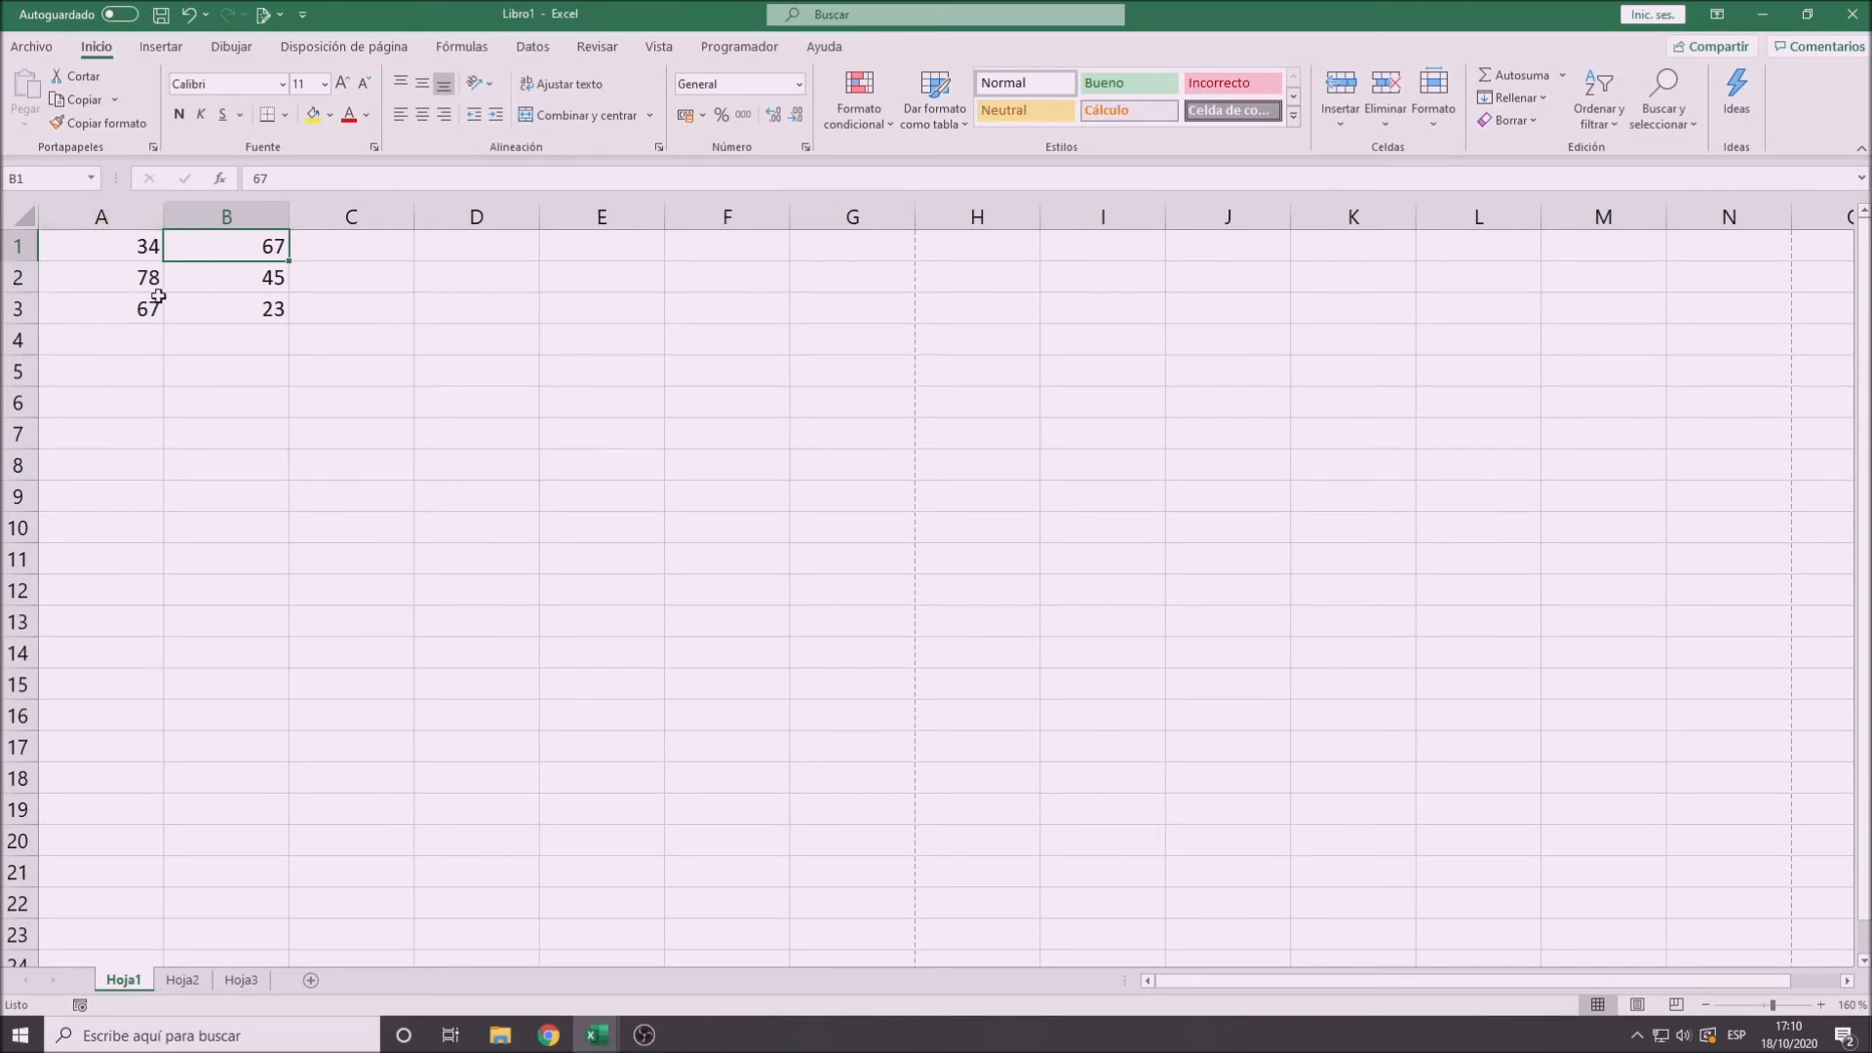
left_click(207, 304)
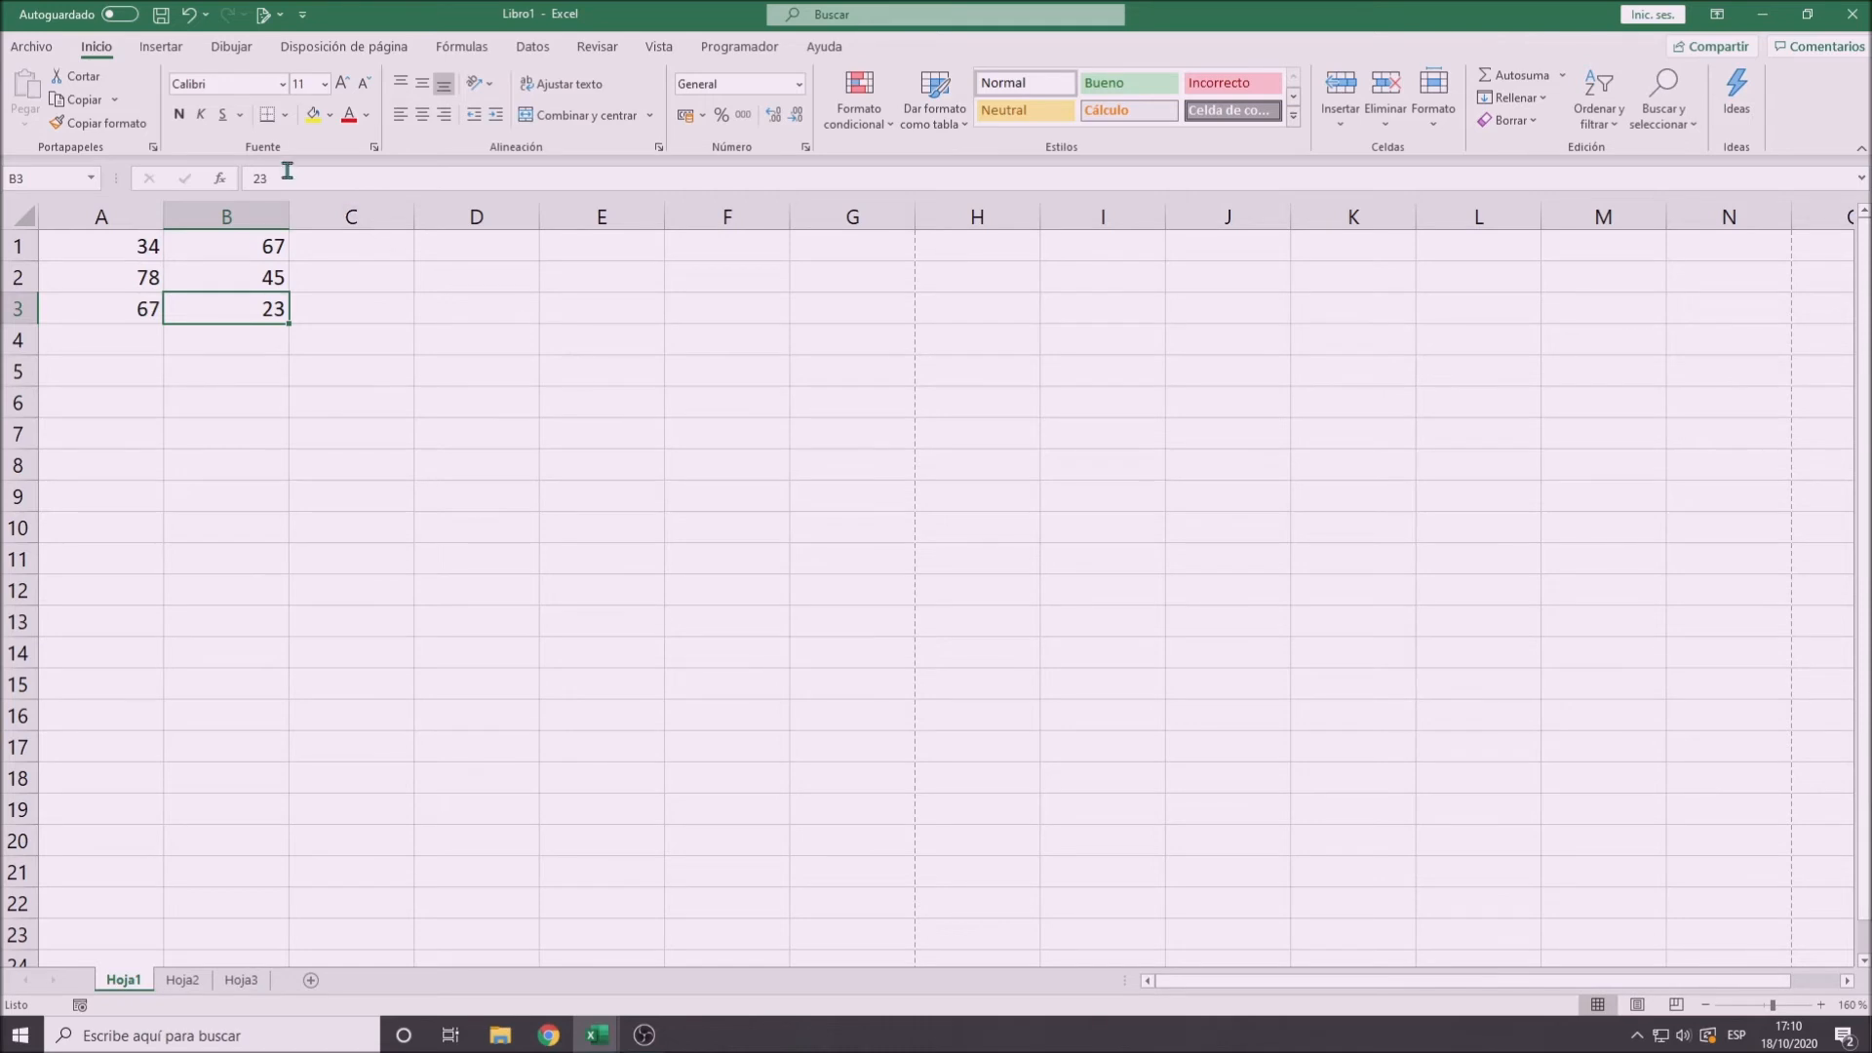
- Enter the formula =A1+B1 in cell C1 to add the first row's two numbers
left_click(342, 254)
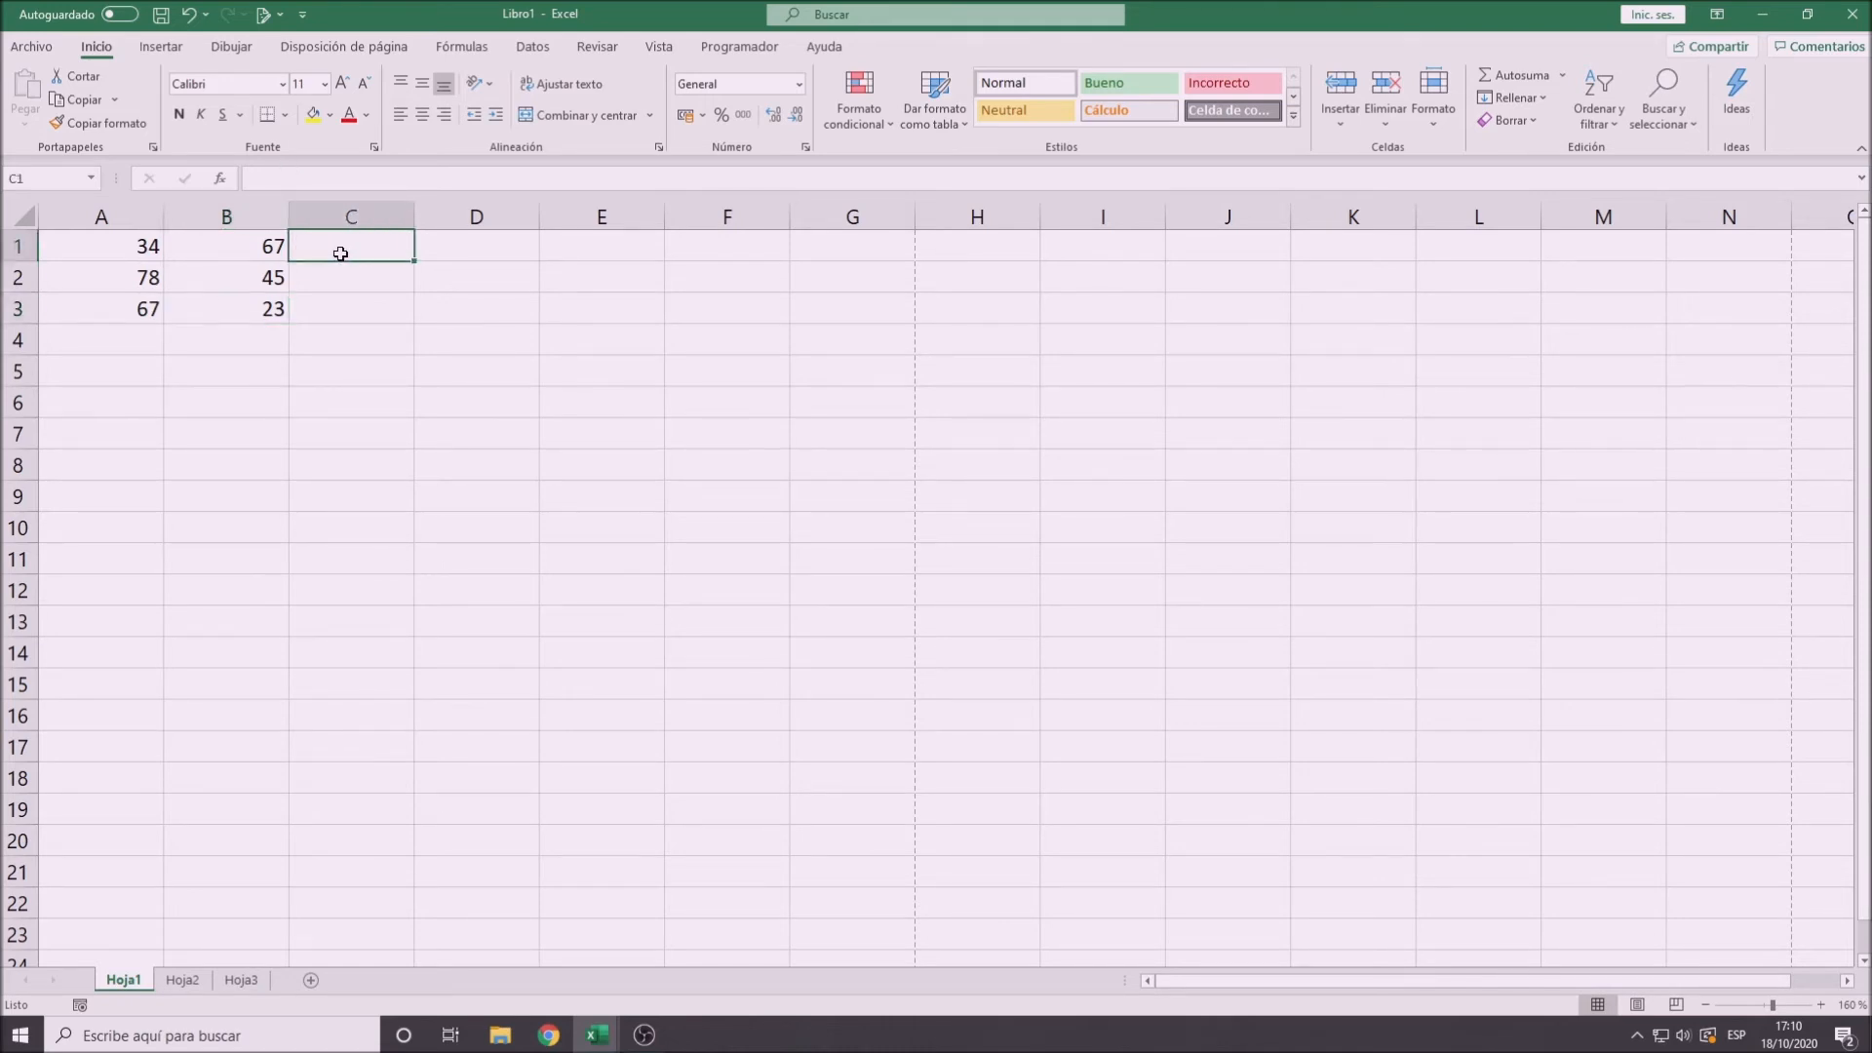
left_click(260, 178)
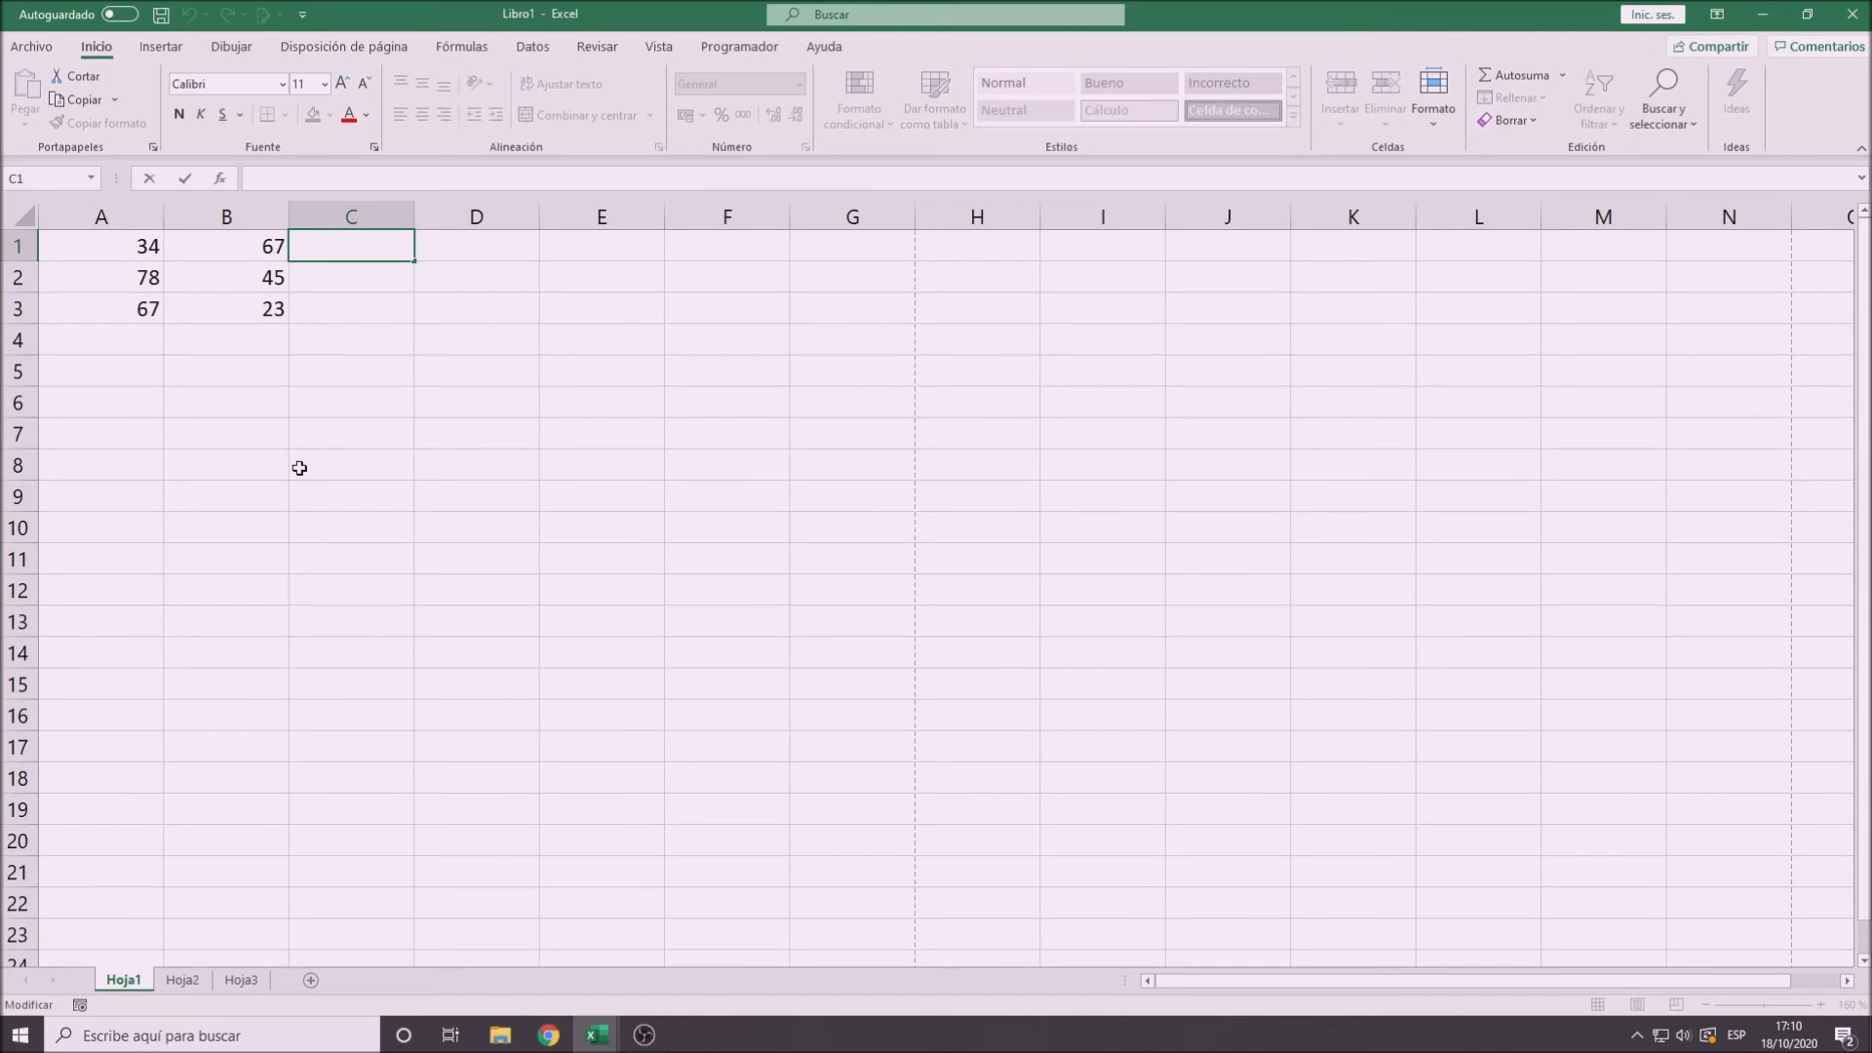
type("=")
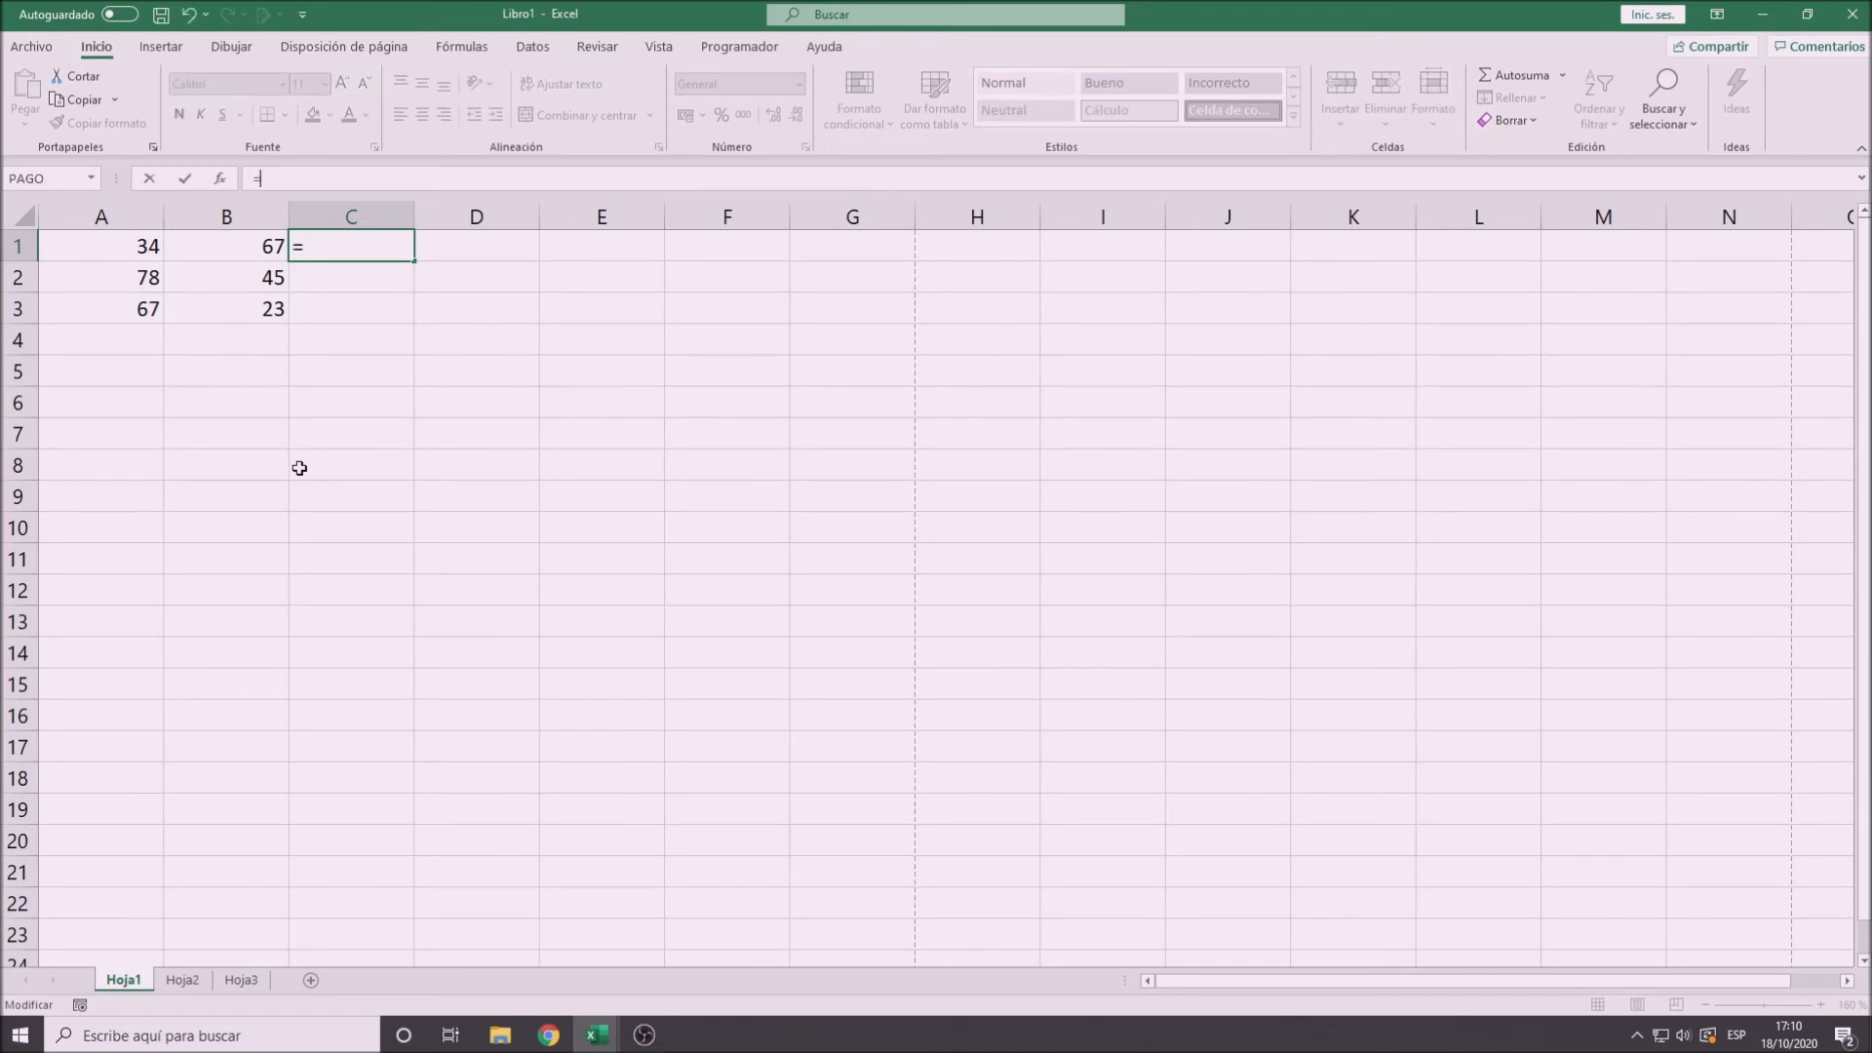
type("a1")
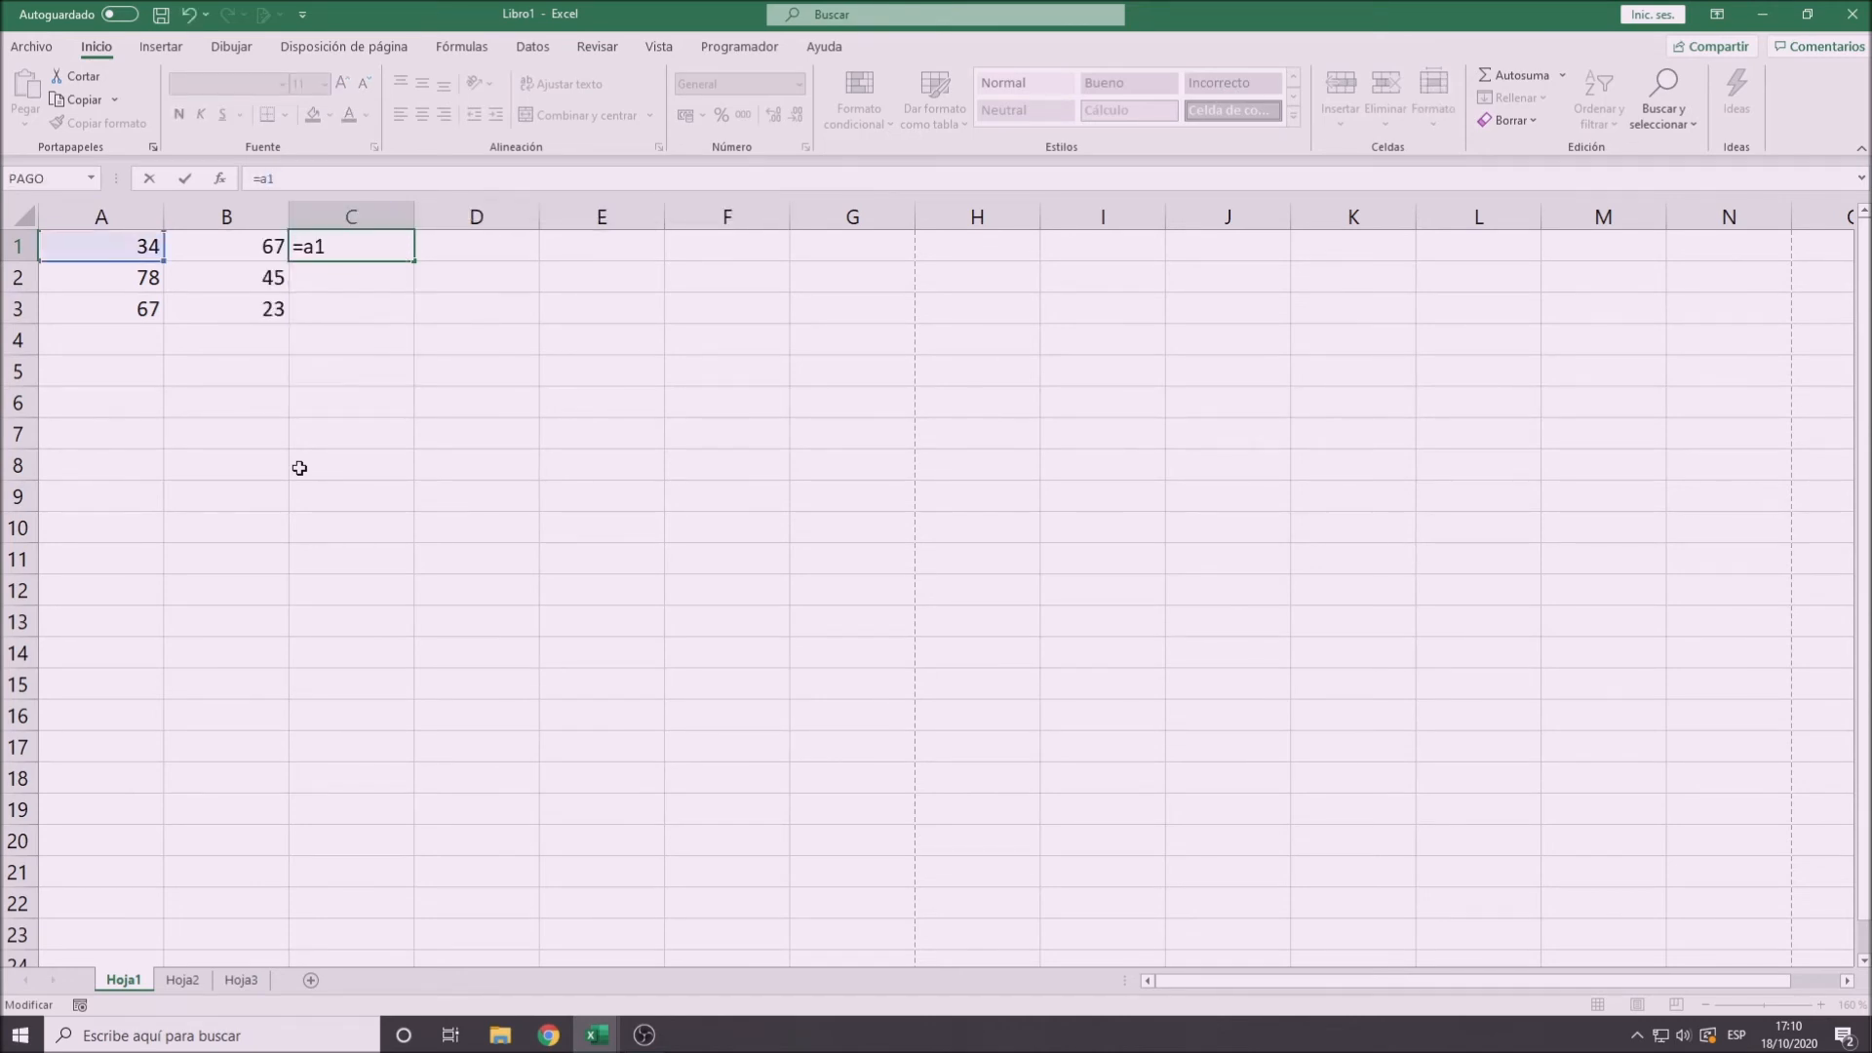
key("BackSpace")
key("BackSpace")
type("A1+")
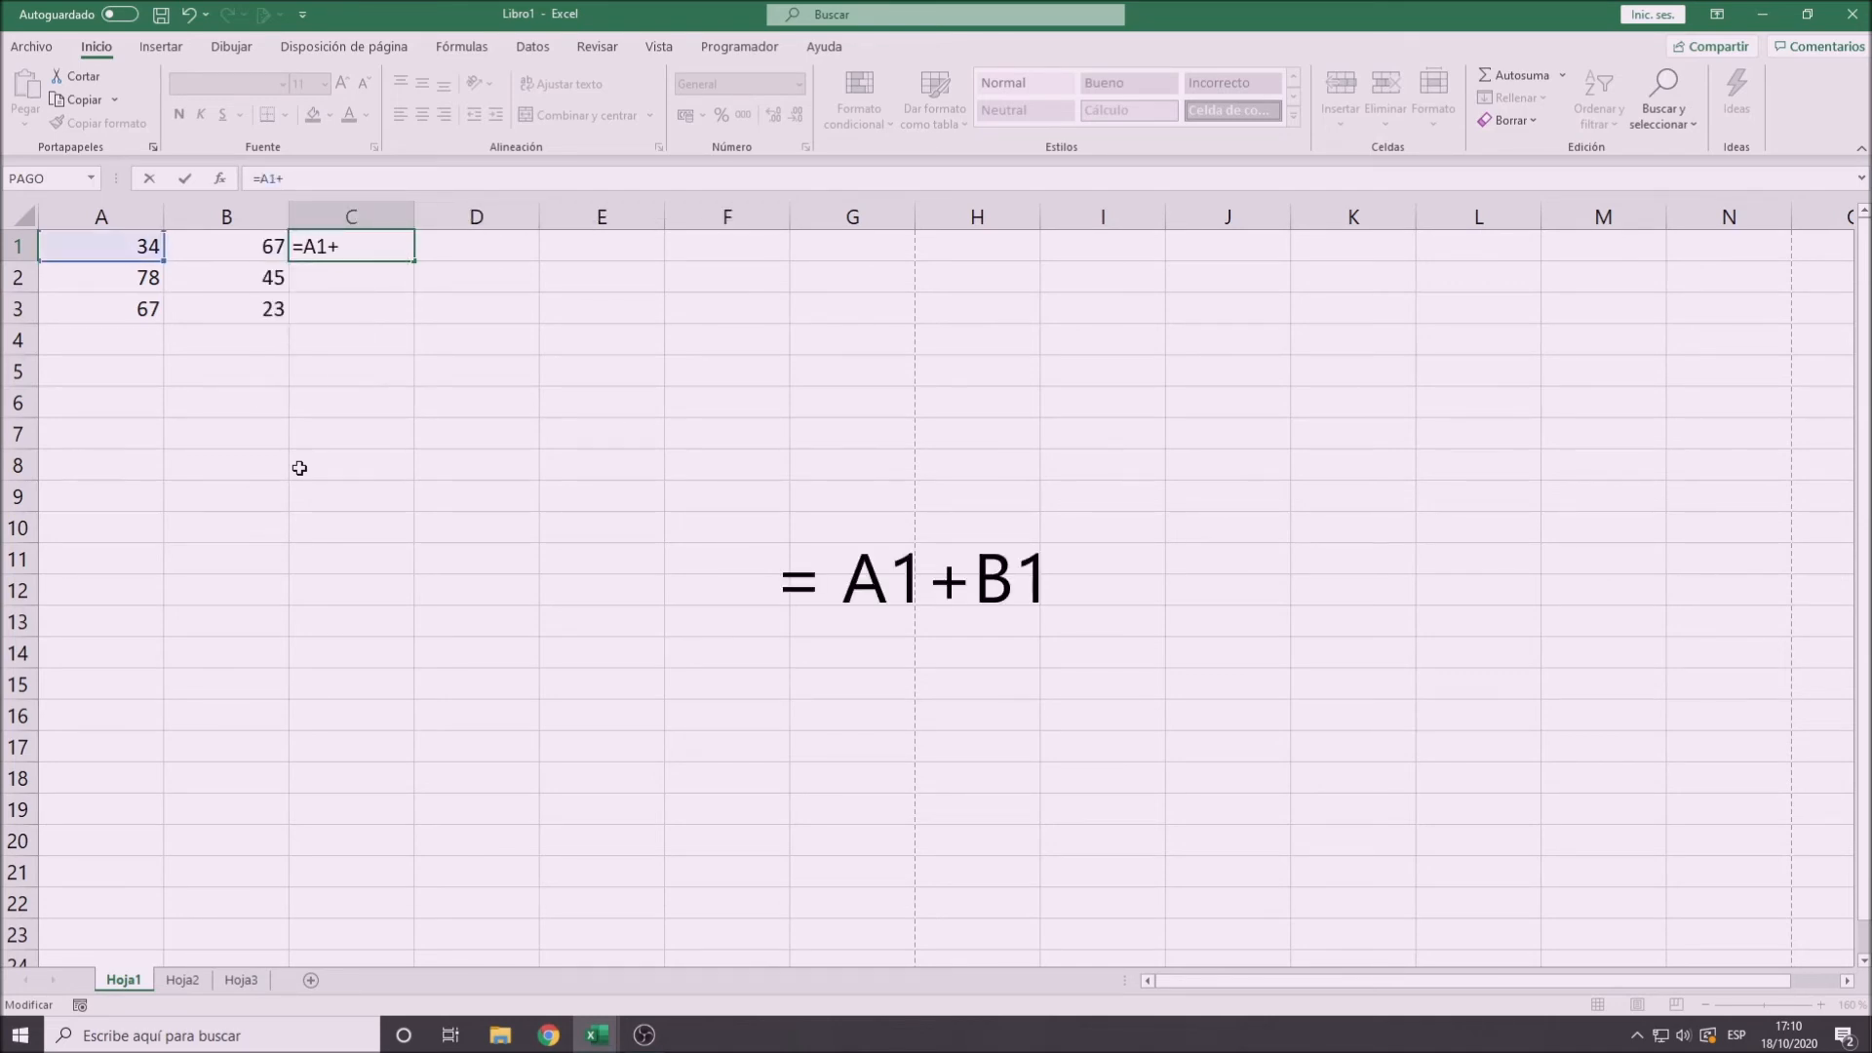
type("B1")
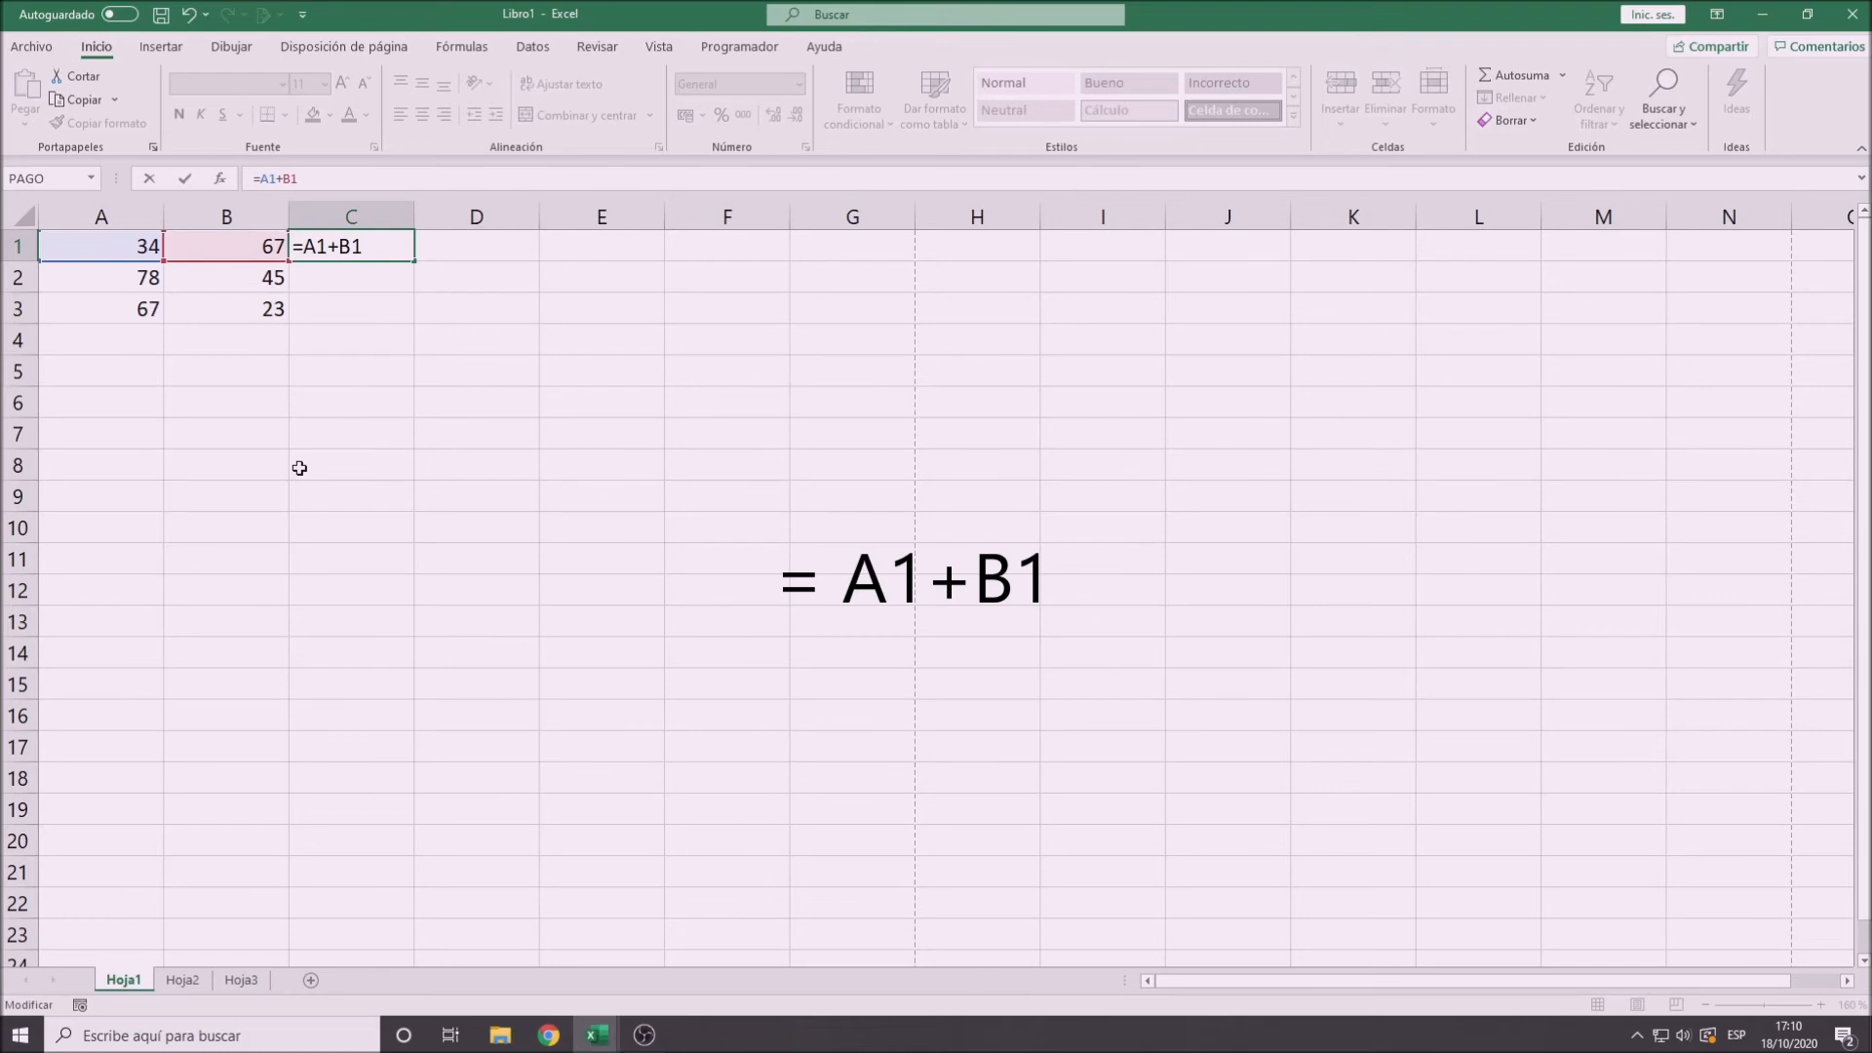
key("Return")
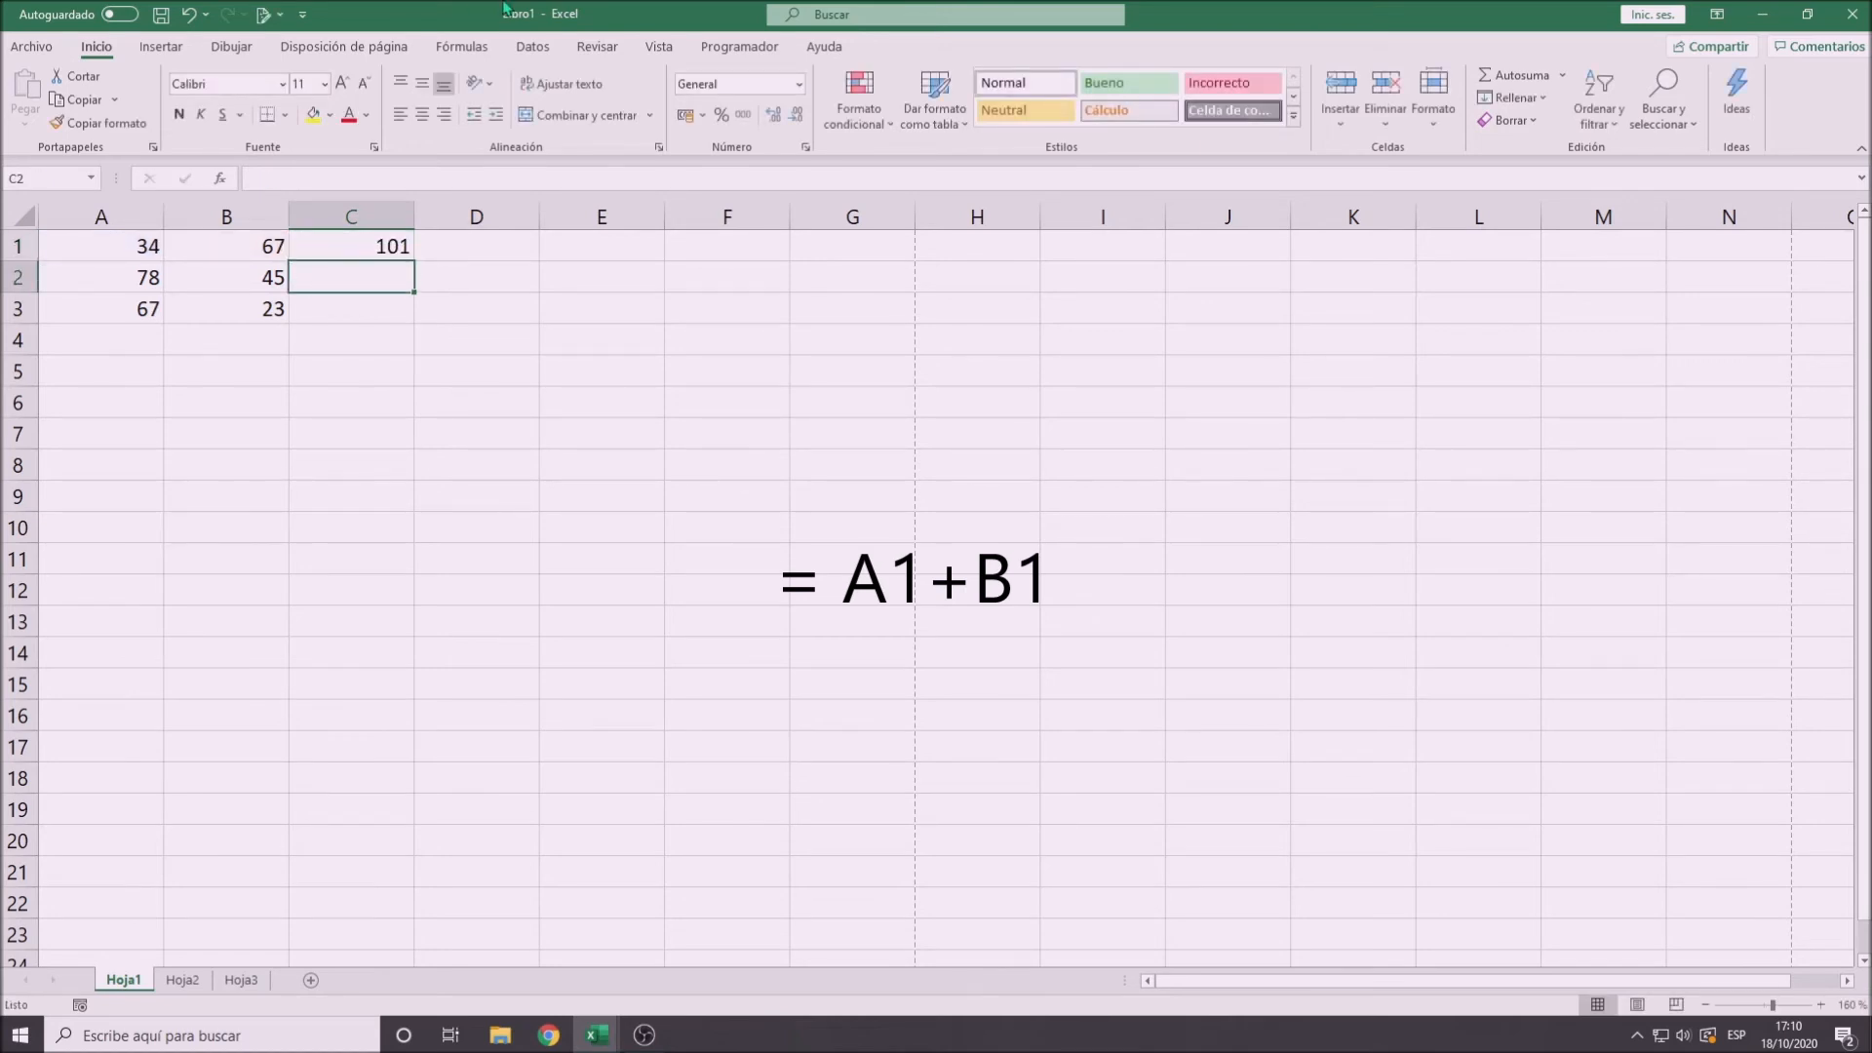
- Check the formula in cell C1 and the contents of the cells it references, A1 and B1
left_click(355, 245)
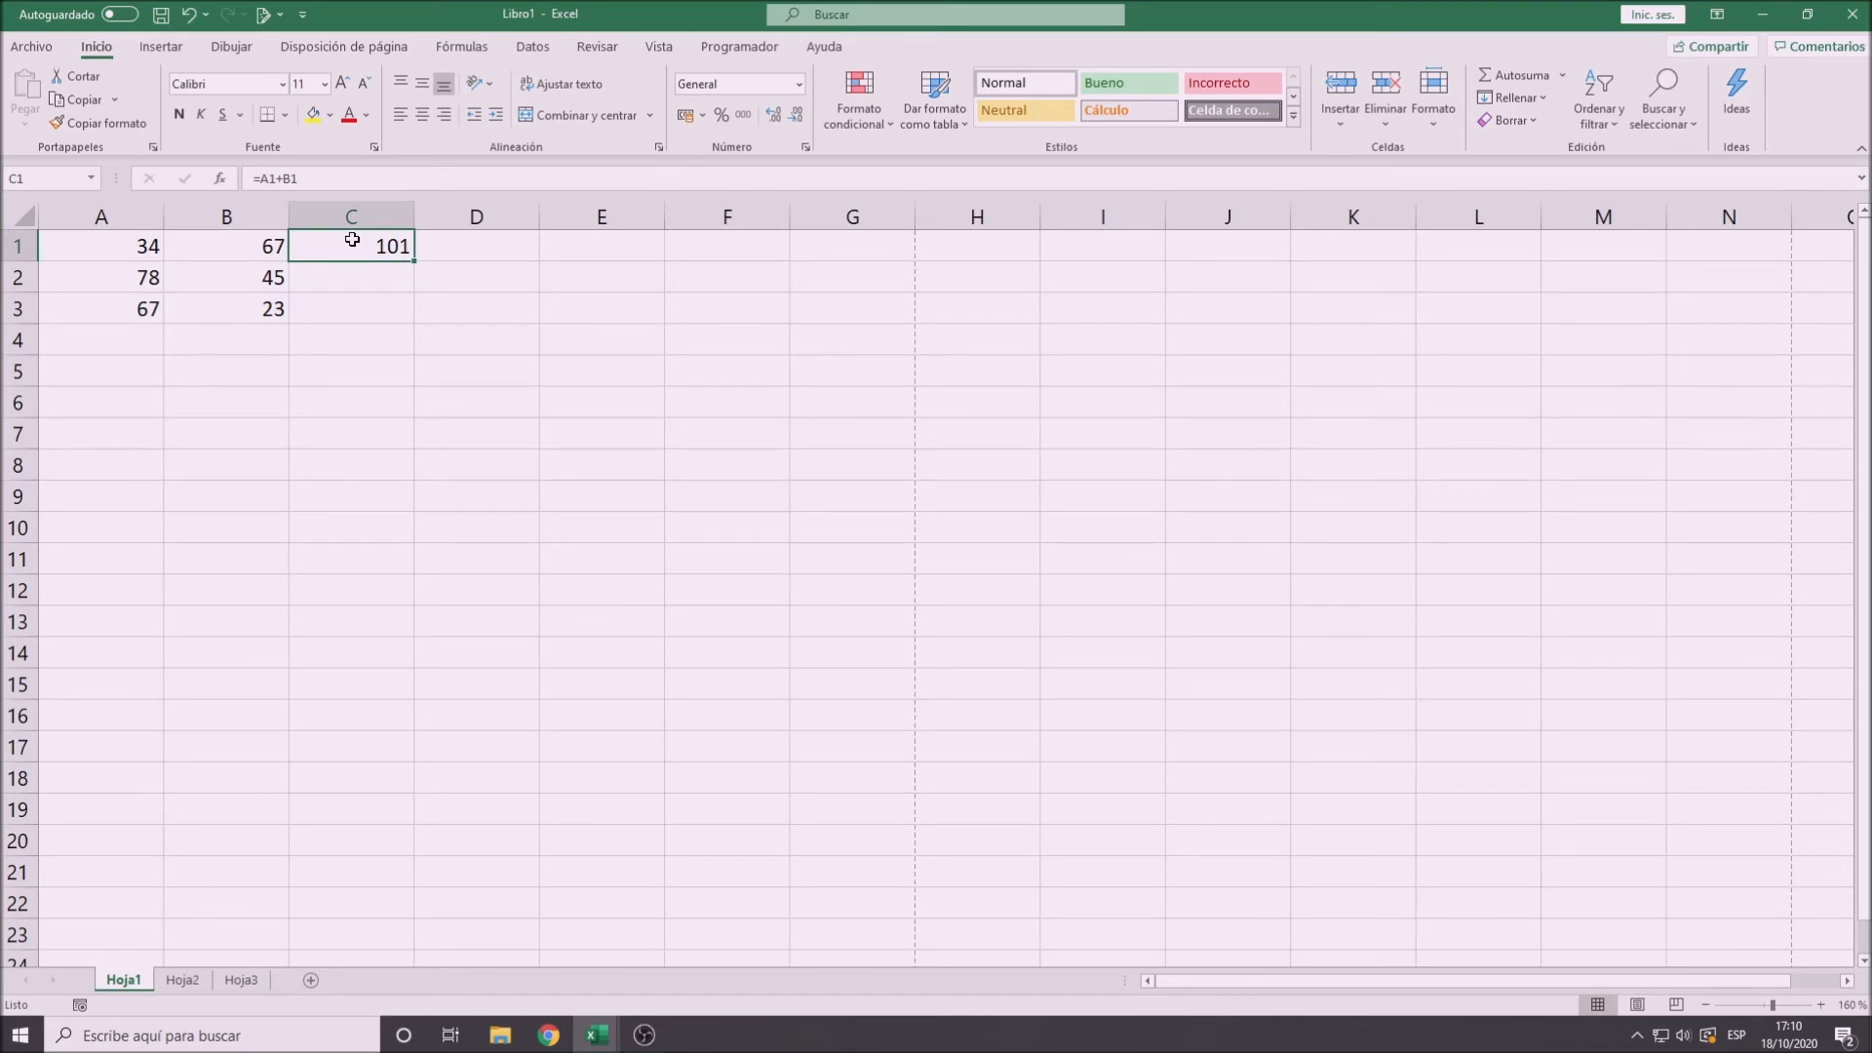
left_click(100, 242)
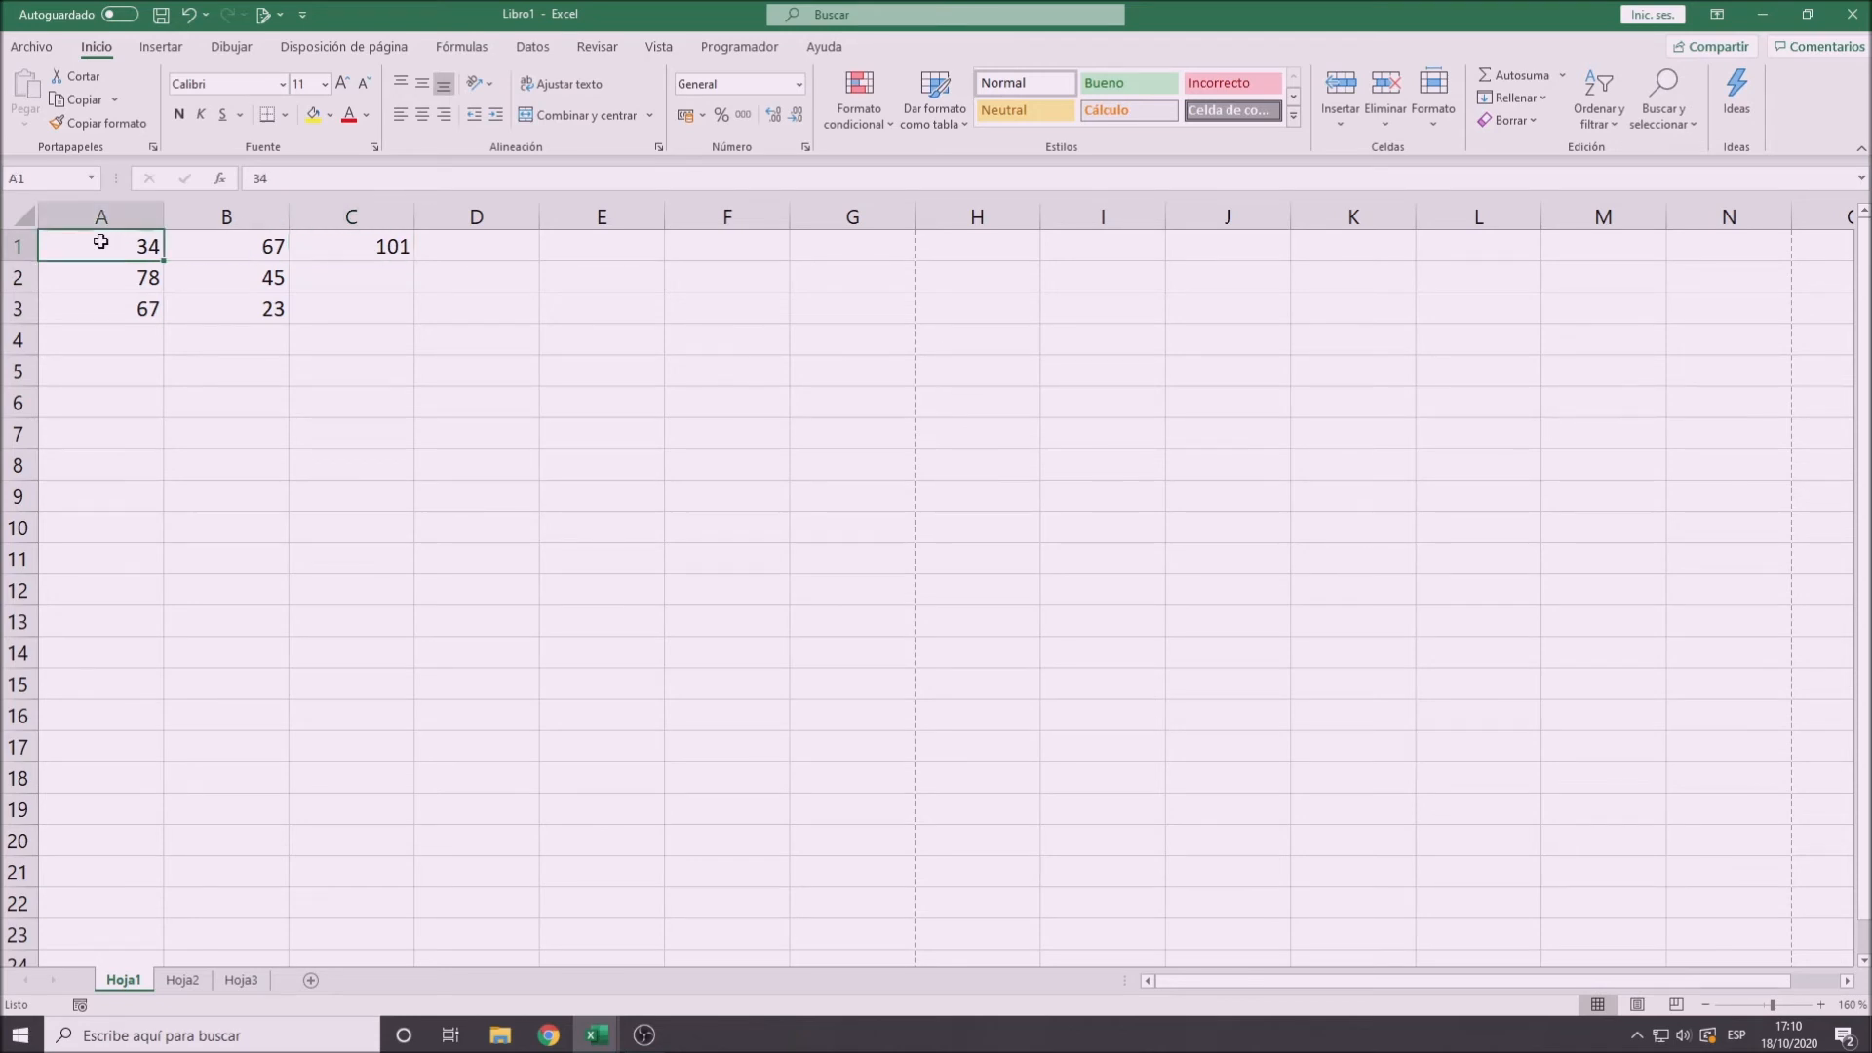
left_click(234, 251)
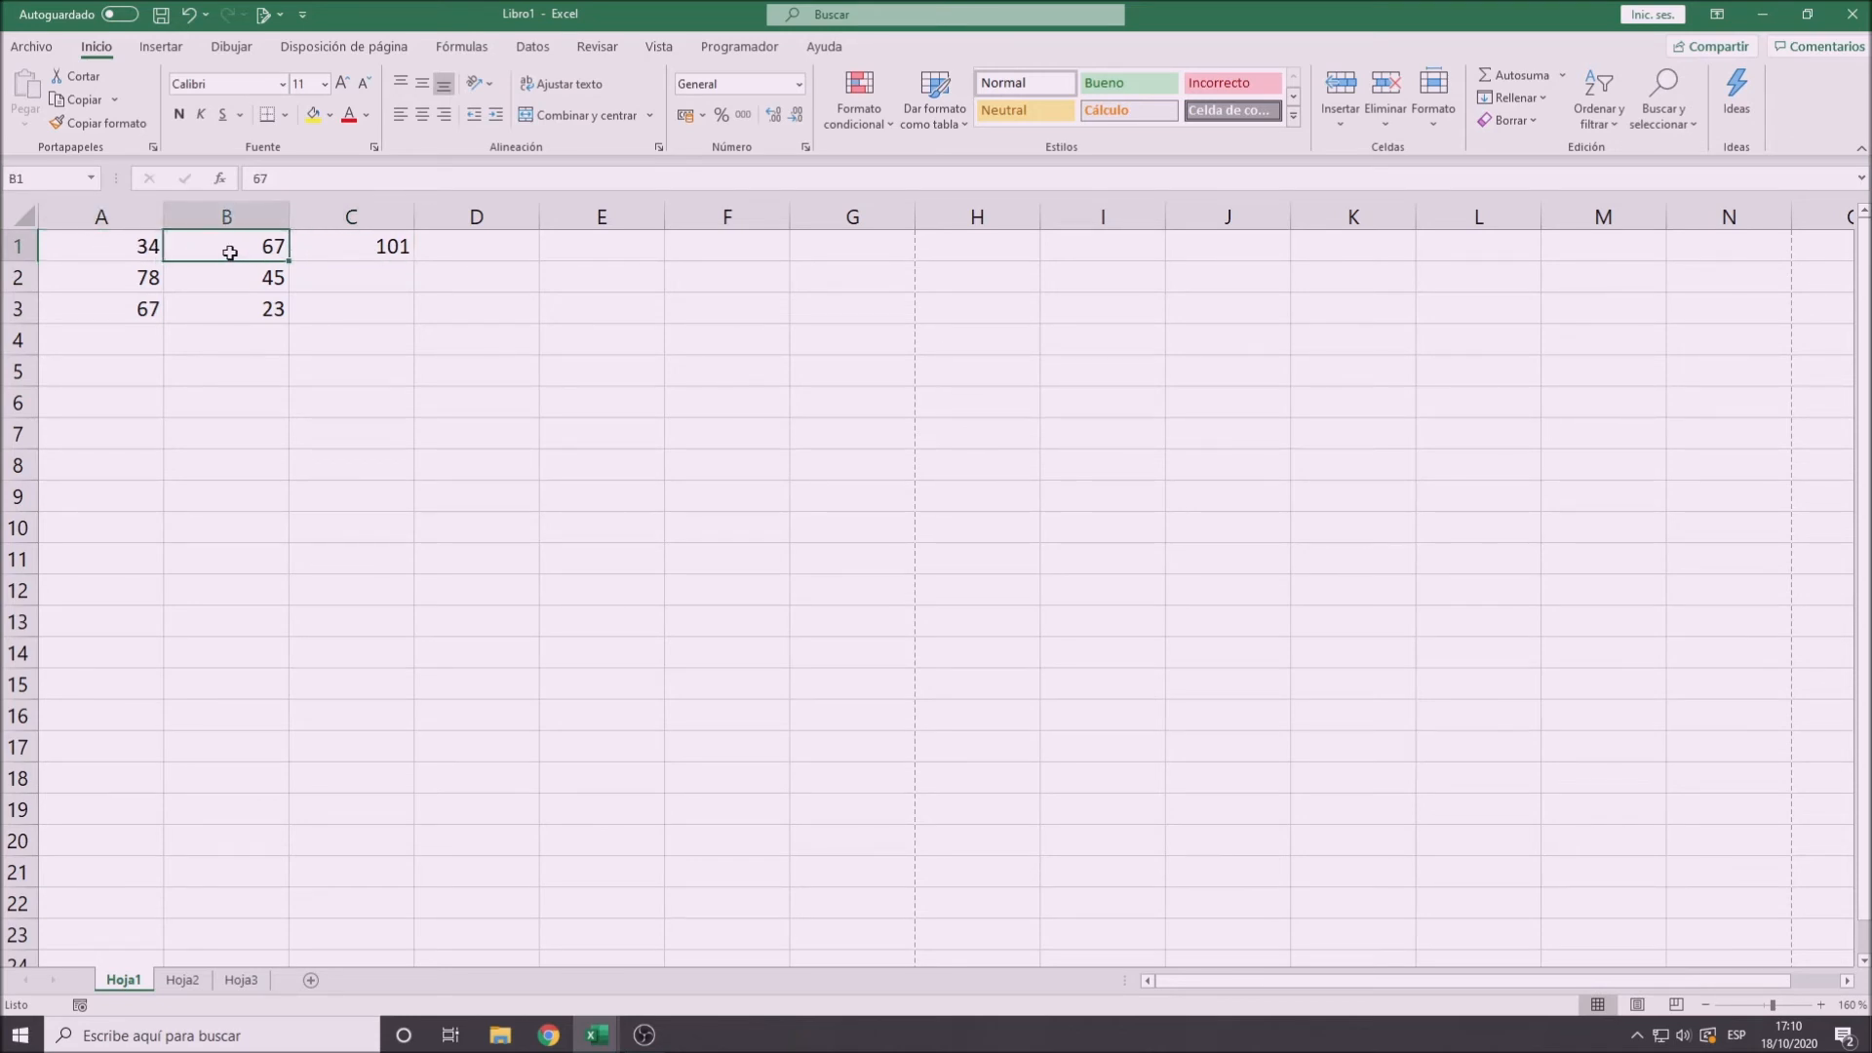
- Set cell A1 to 56 so the sum in C1 recalculates
left_click(111, 242)
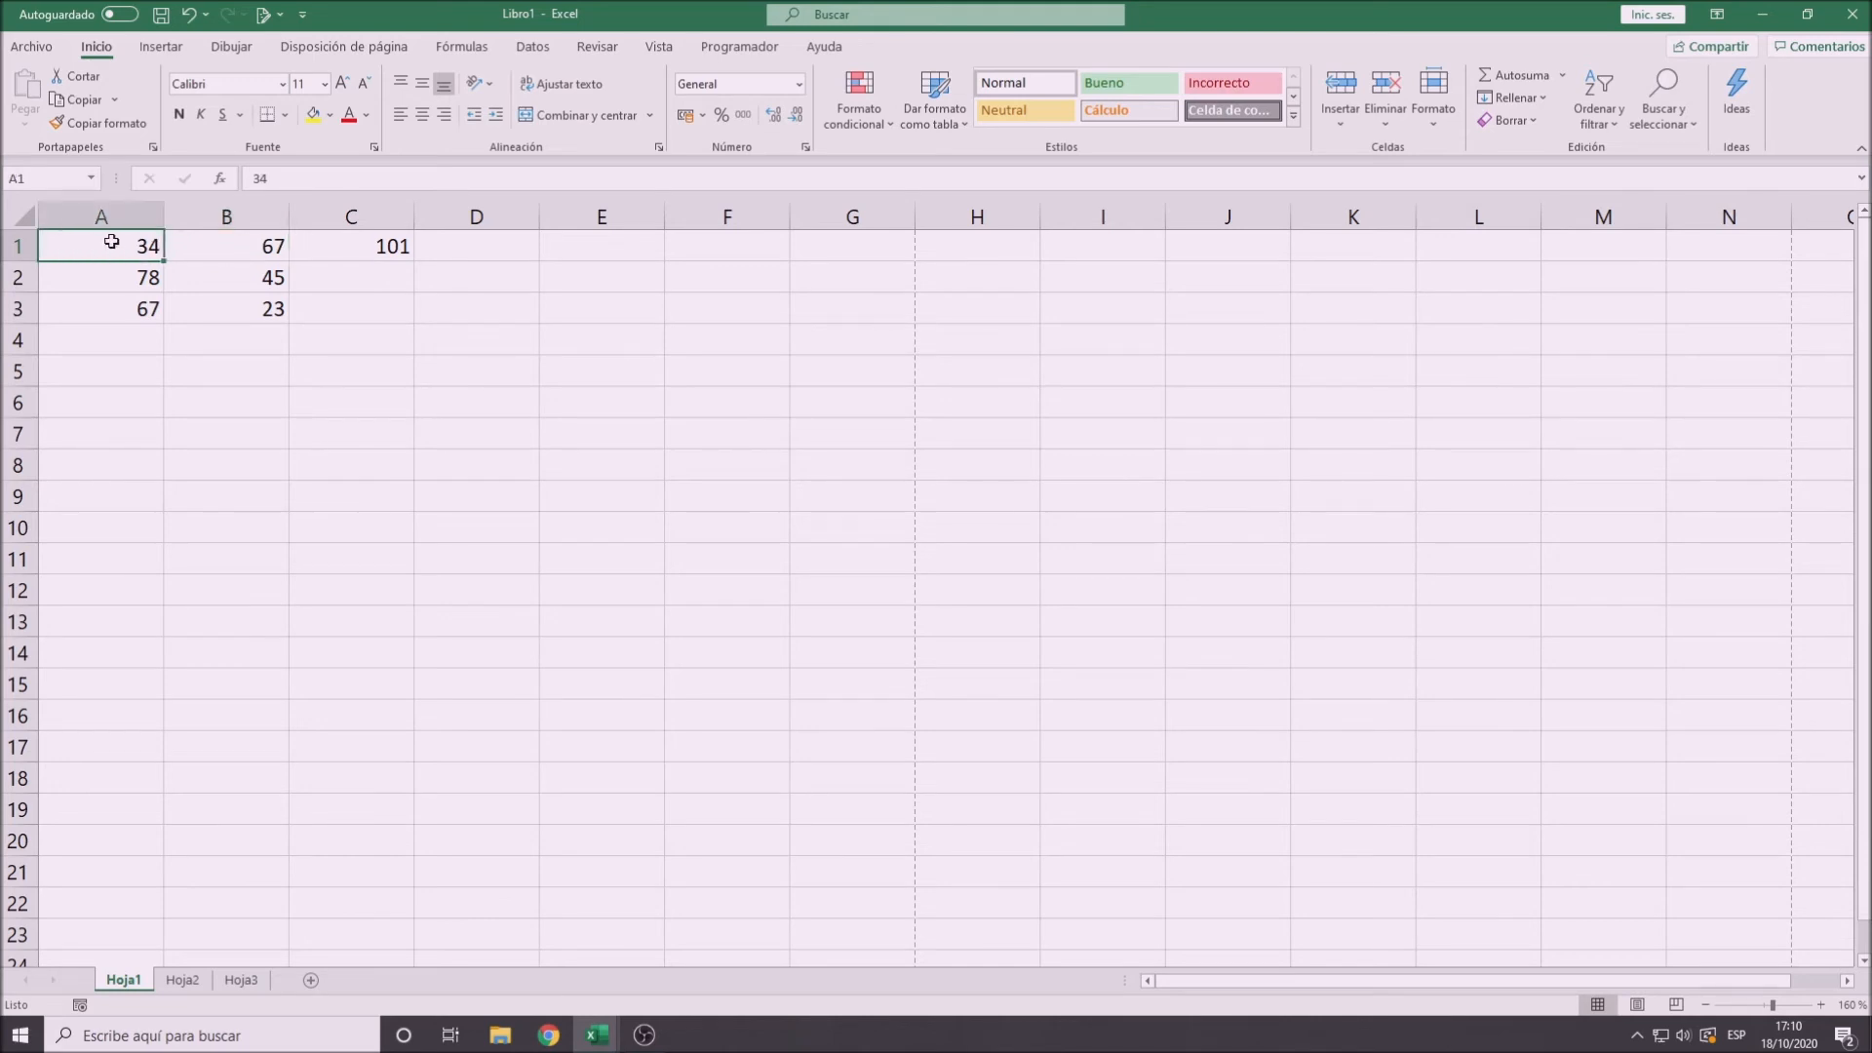
type("56")
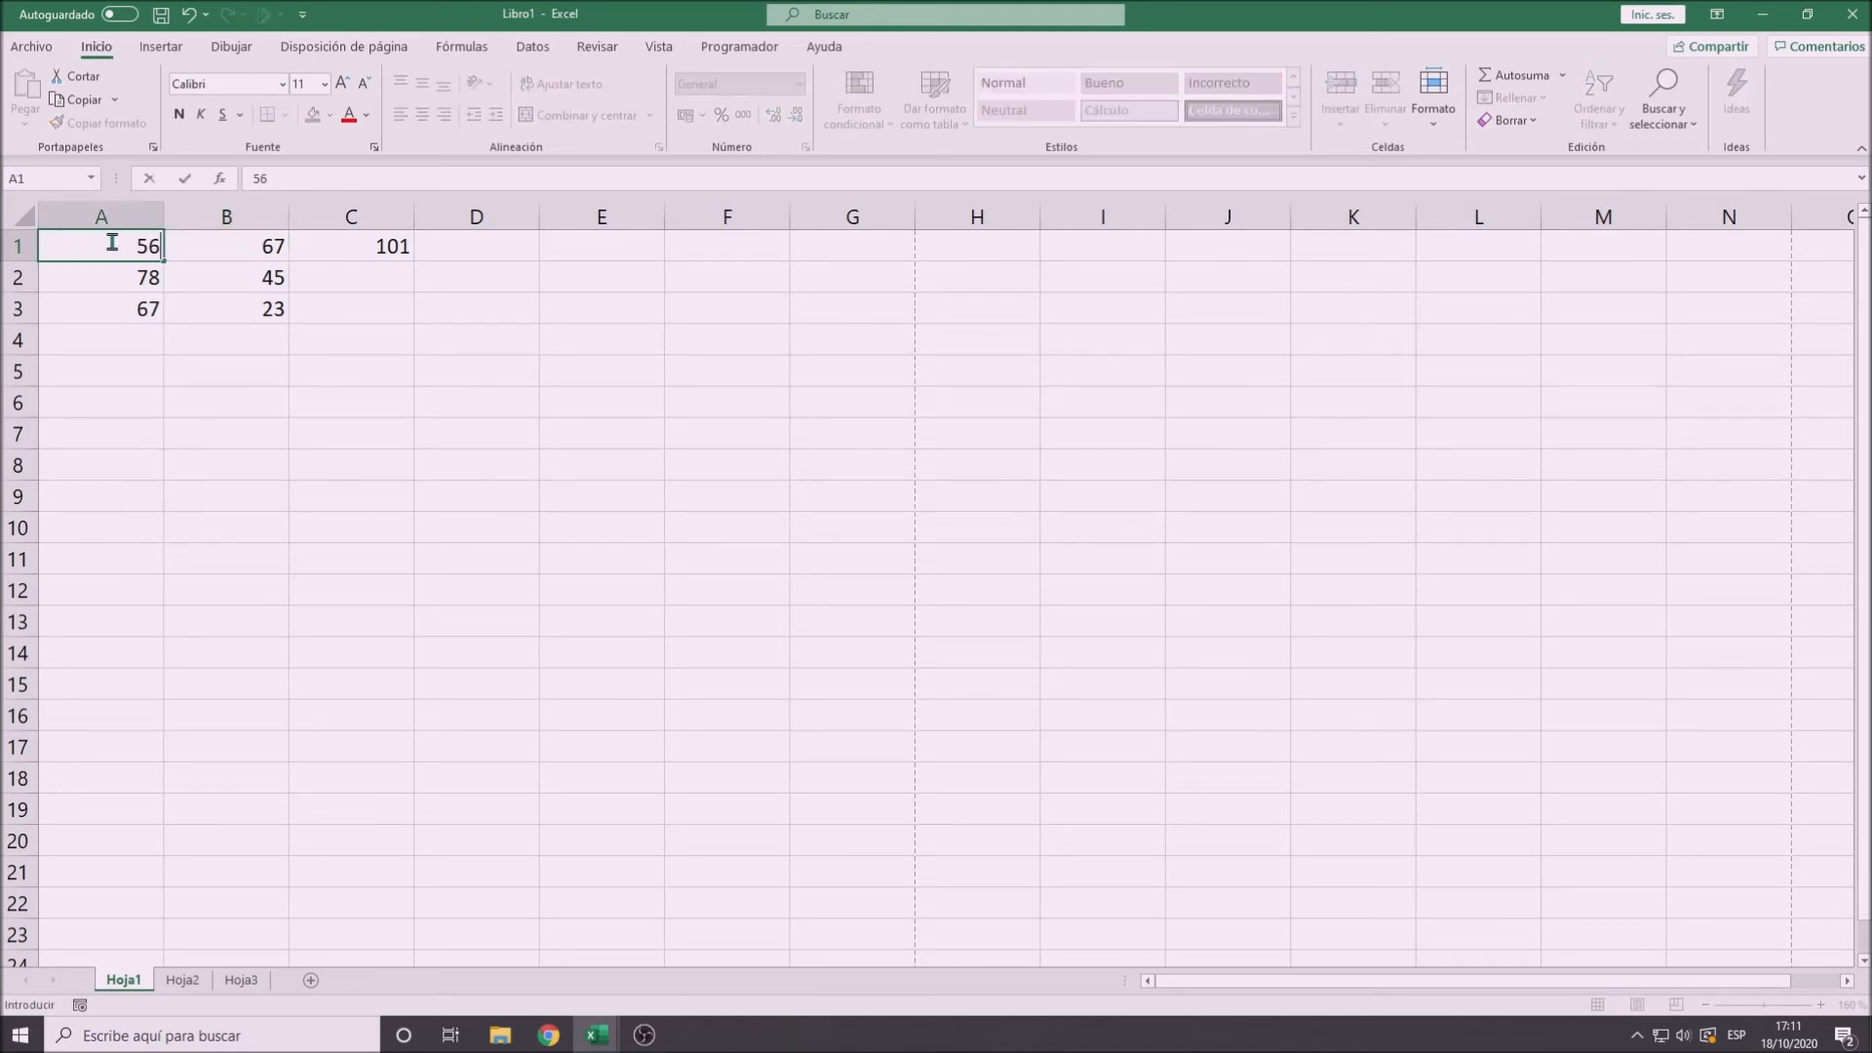
key("Return")
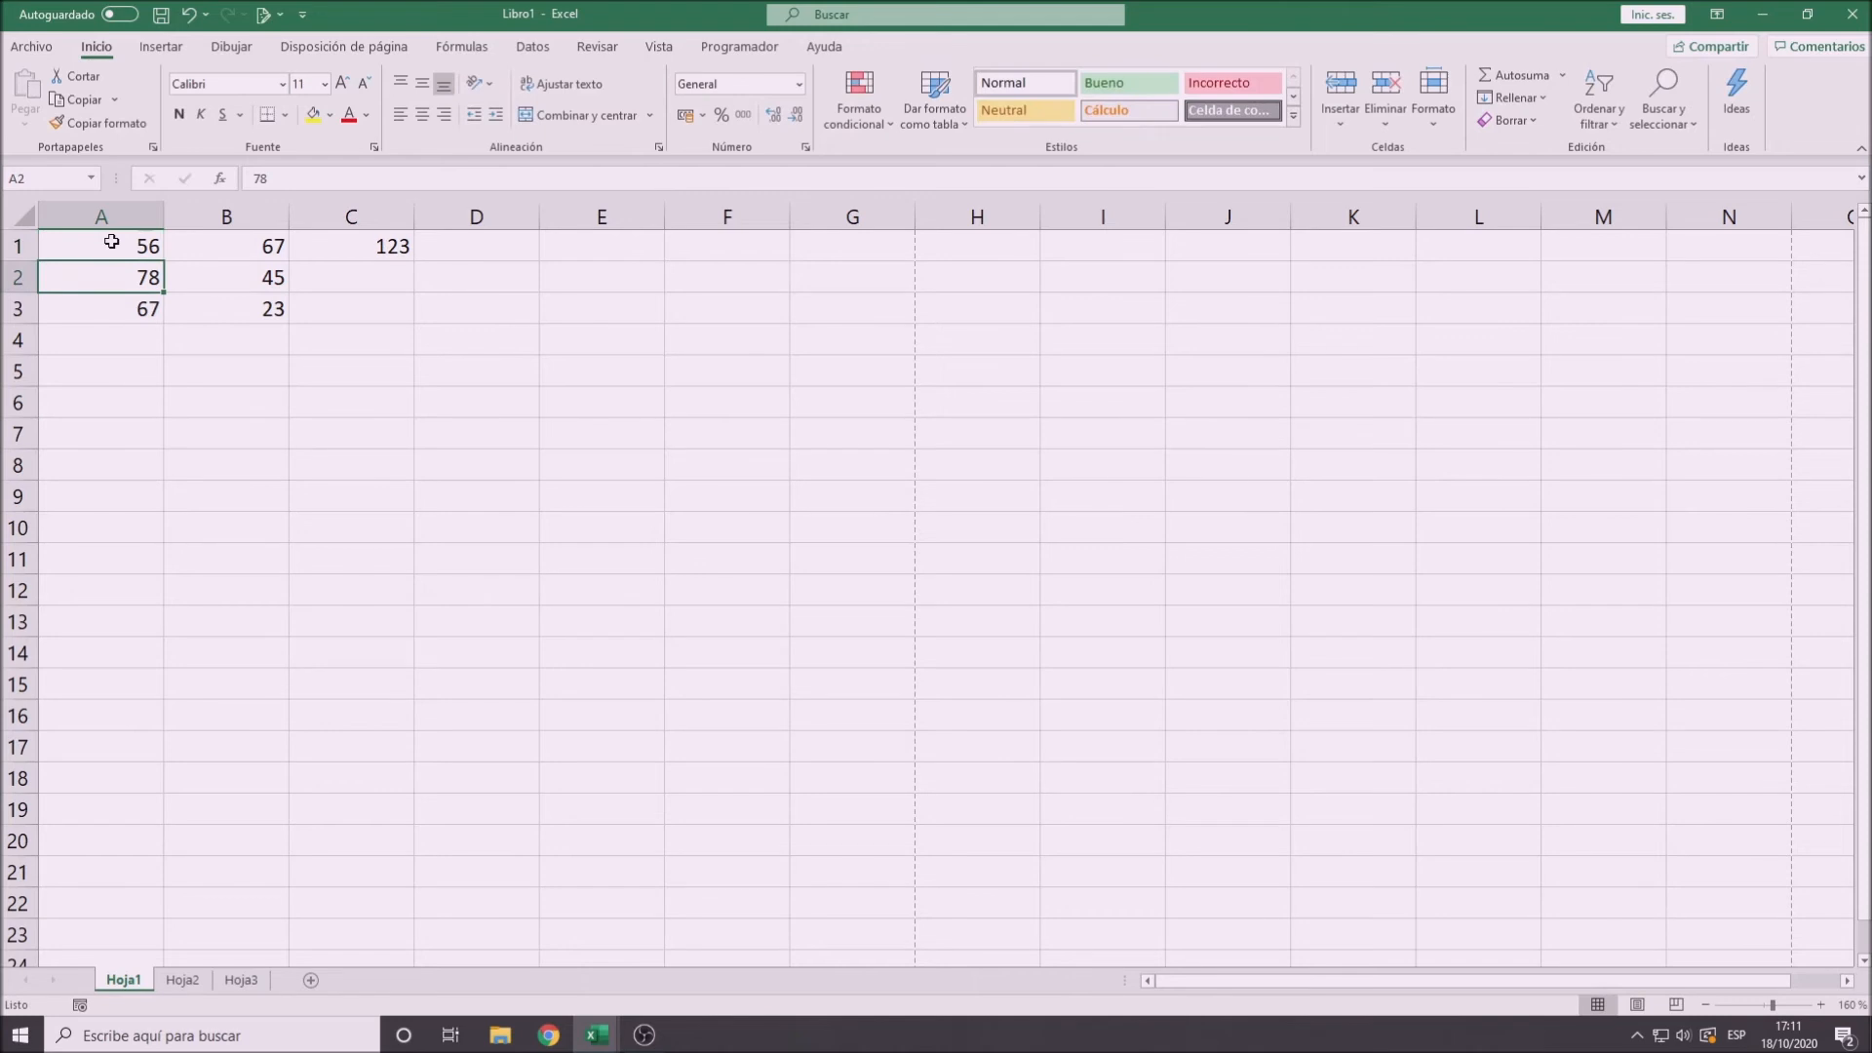
- Check the formula in C1 against the contents of its source cells A1 and B1
left_click(336, 252)
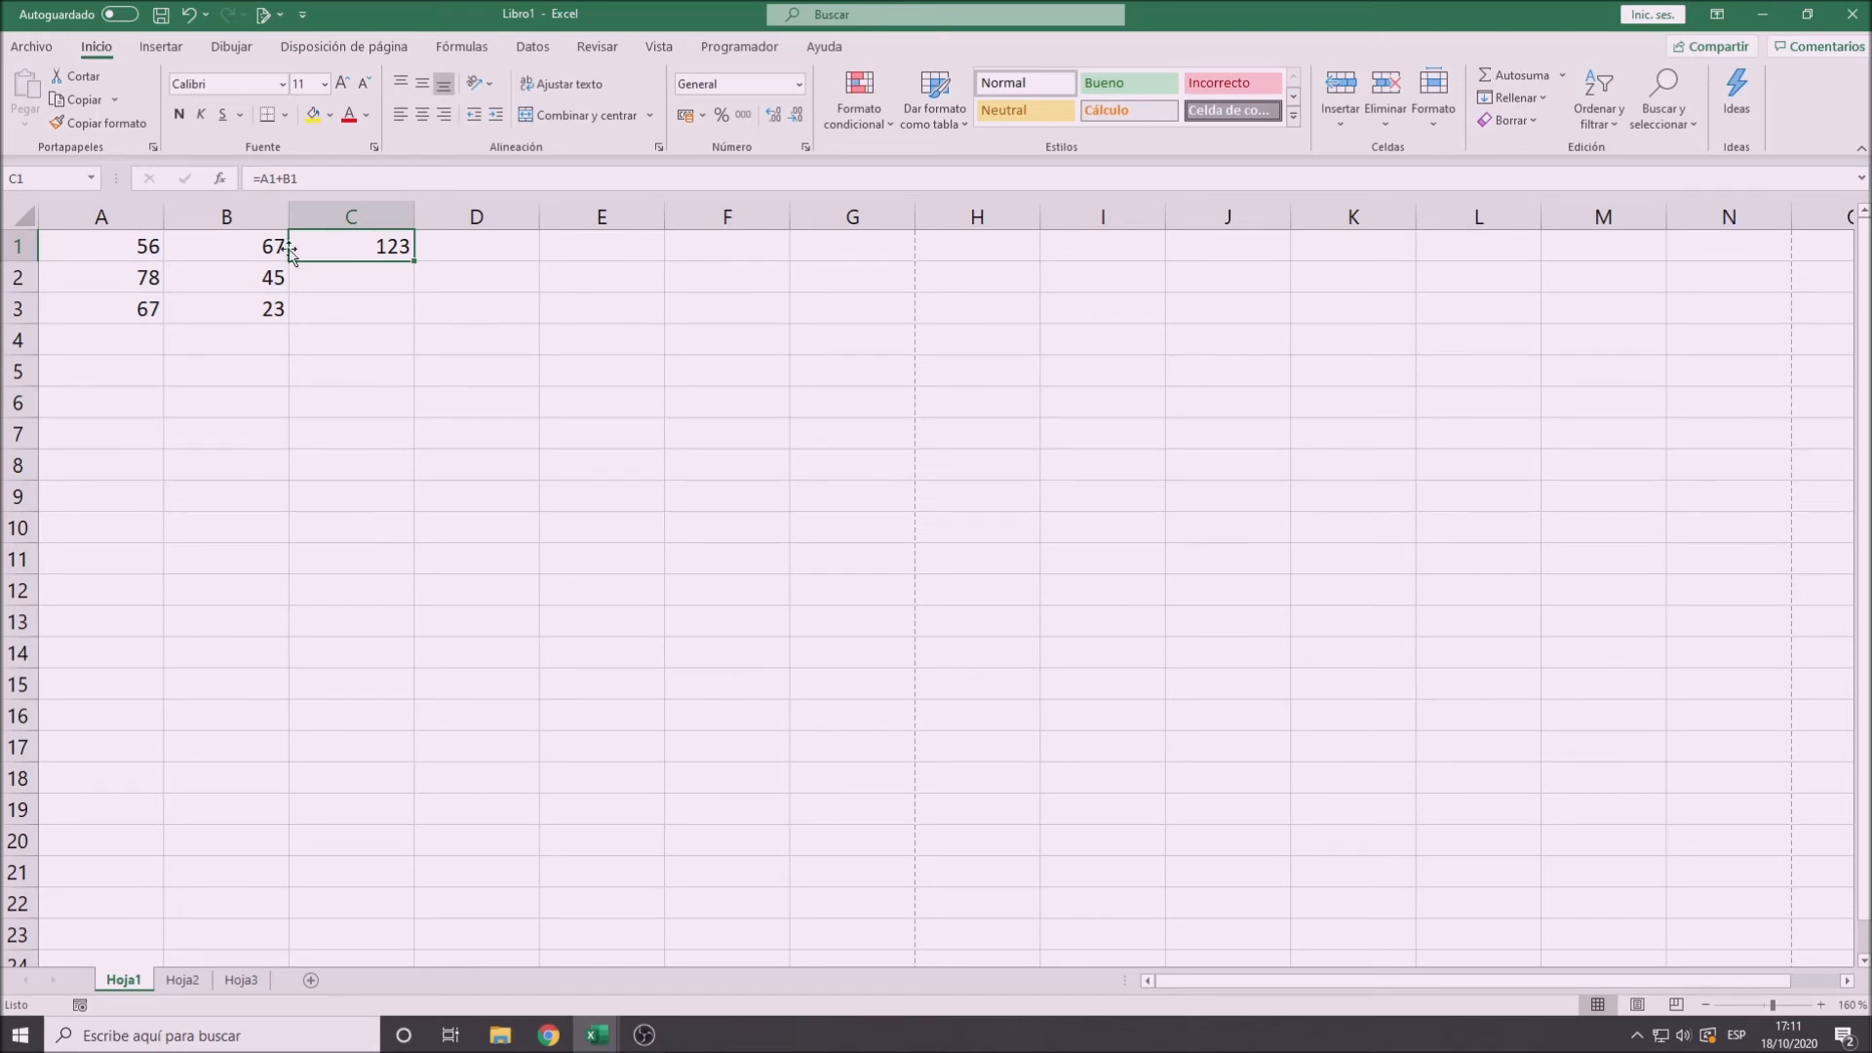
left_click(246, 243)
left_click(116, 247)
left_click(190, 257)
left_click(342, 255)
left_click(238, 252)
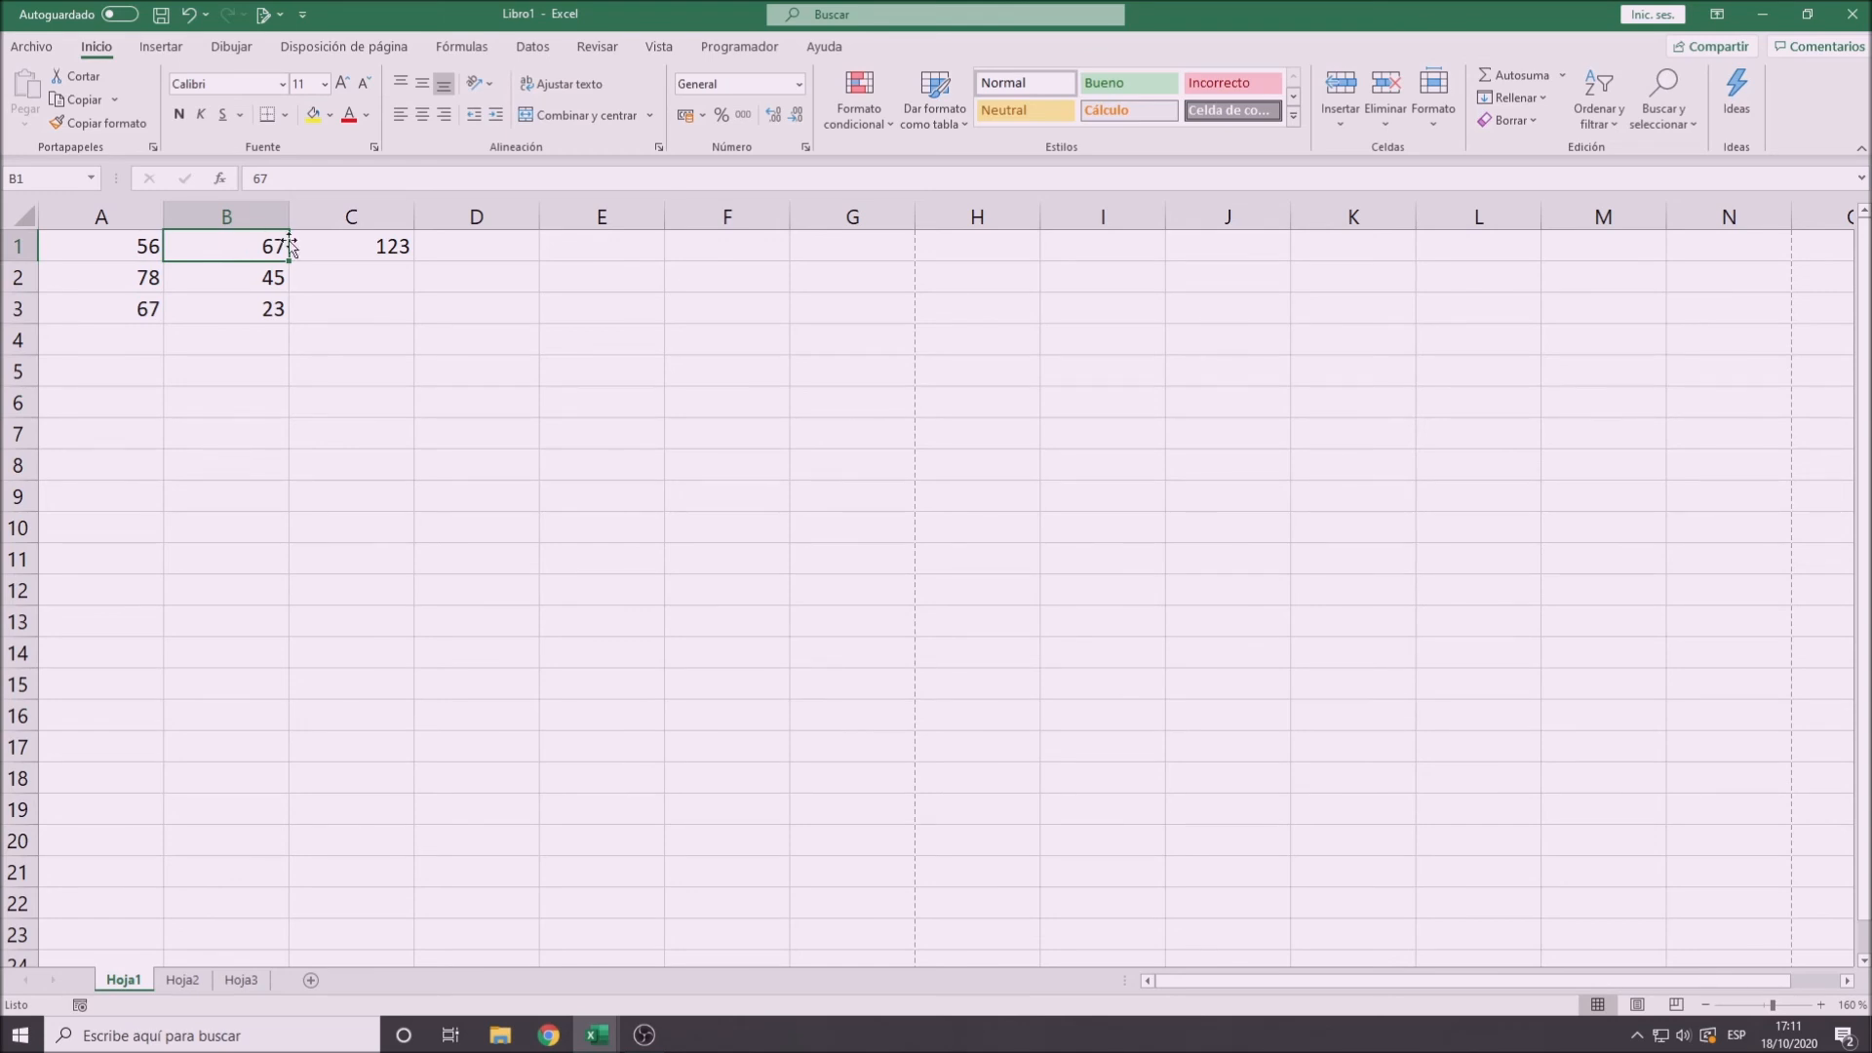
left_click(351, 249)
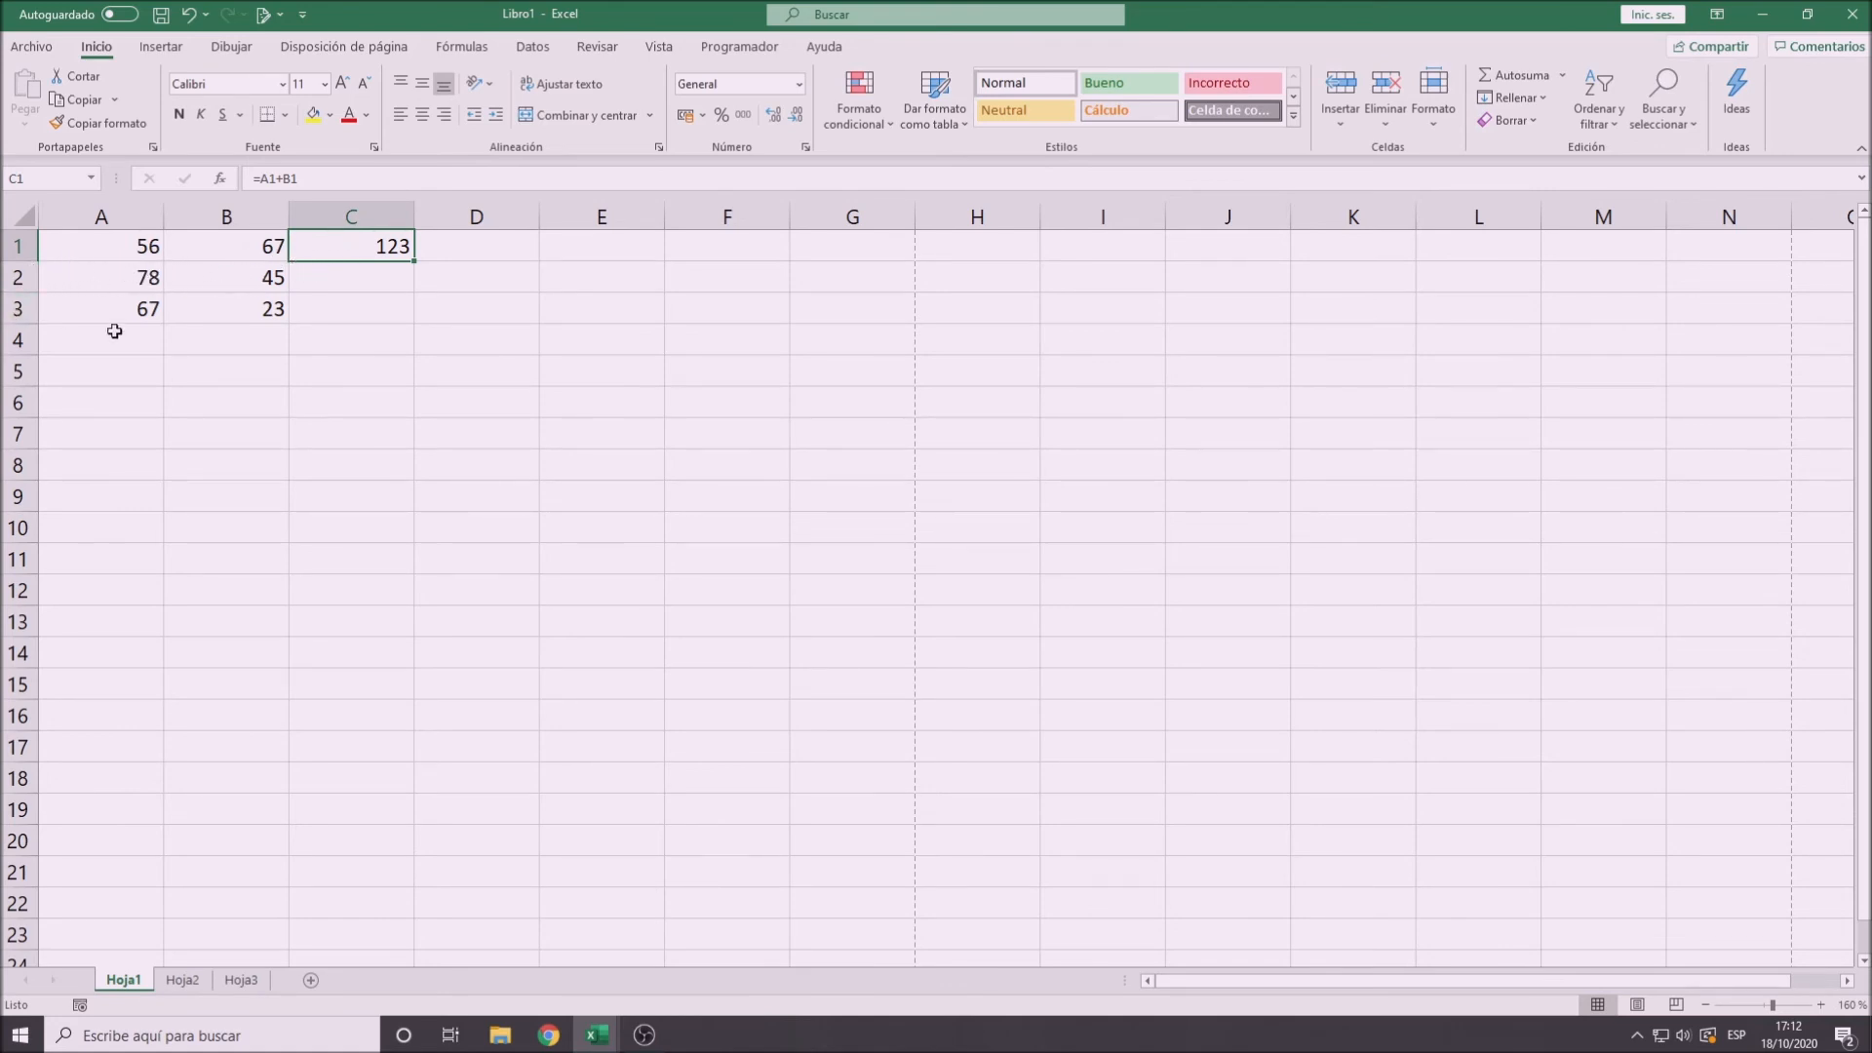
- Copy the addition formula from C1 down to C2 and C3
left_click(350, 284)
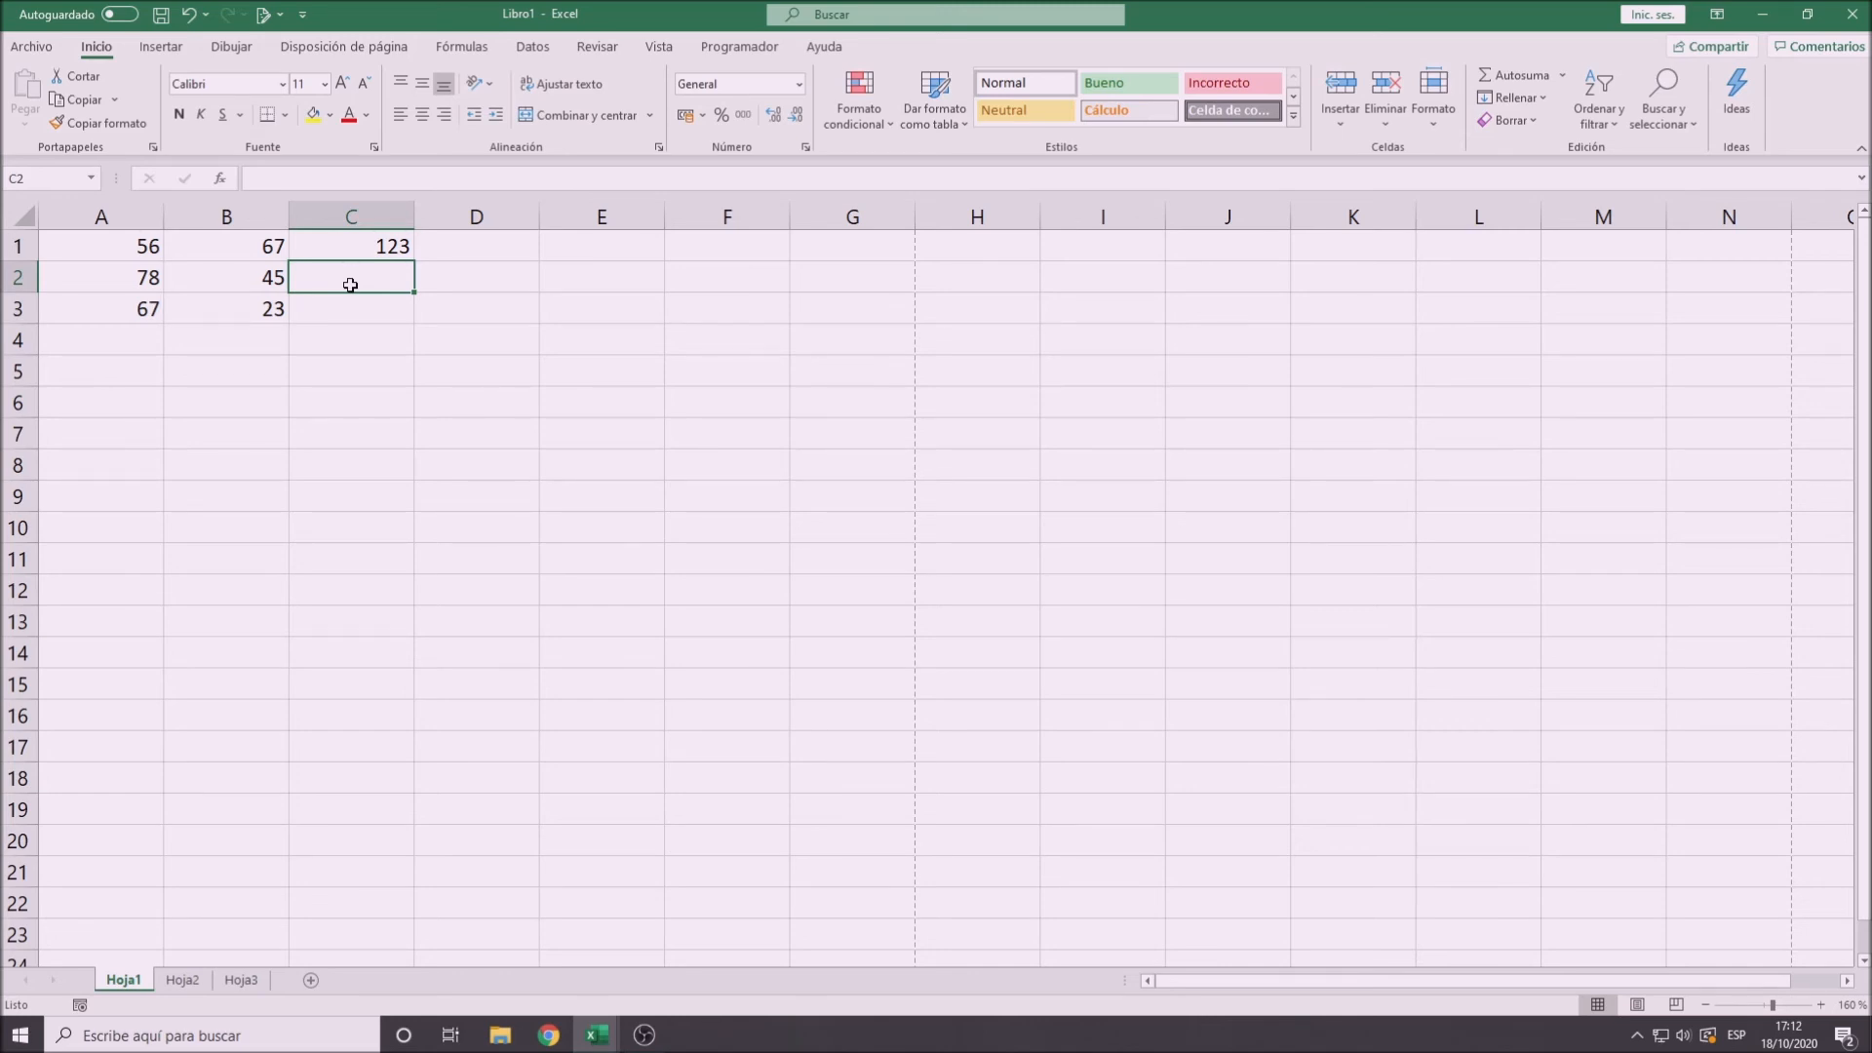
left_click(376, 247)
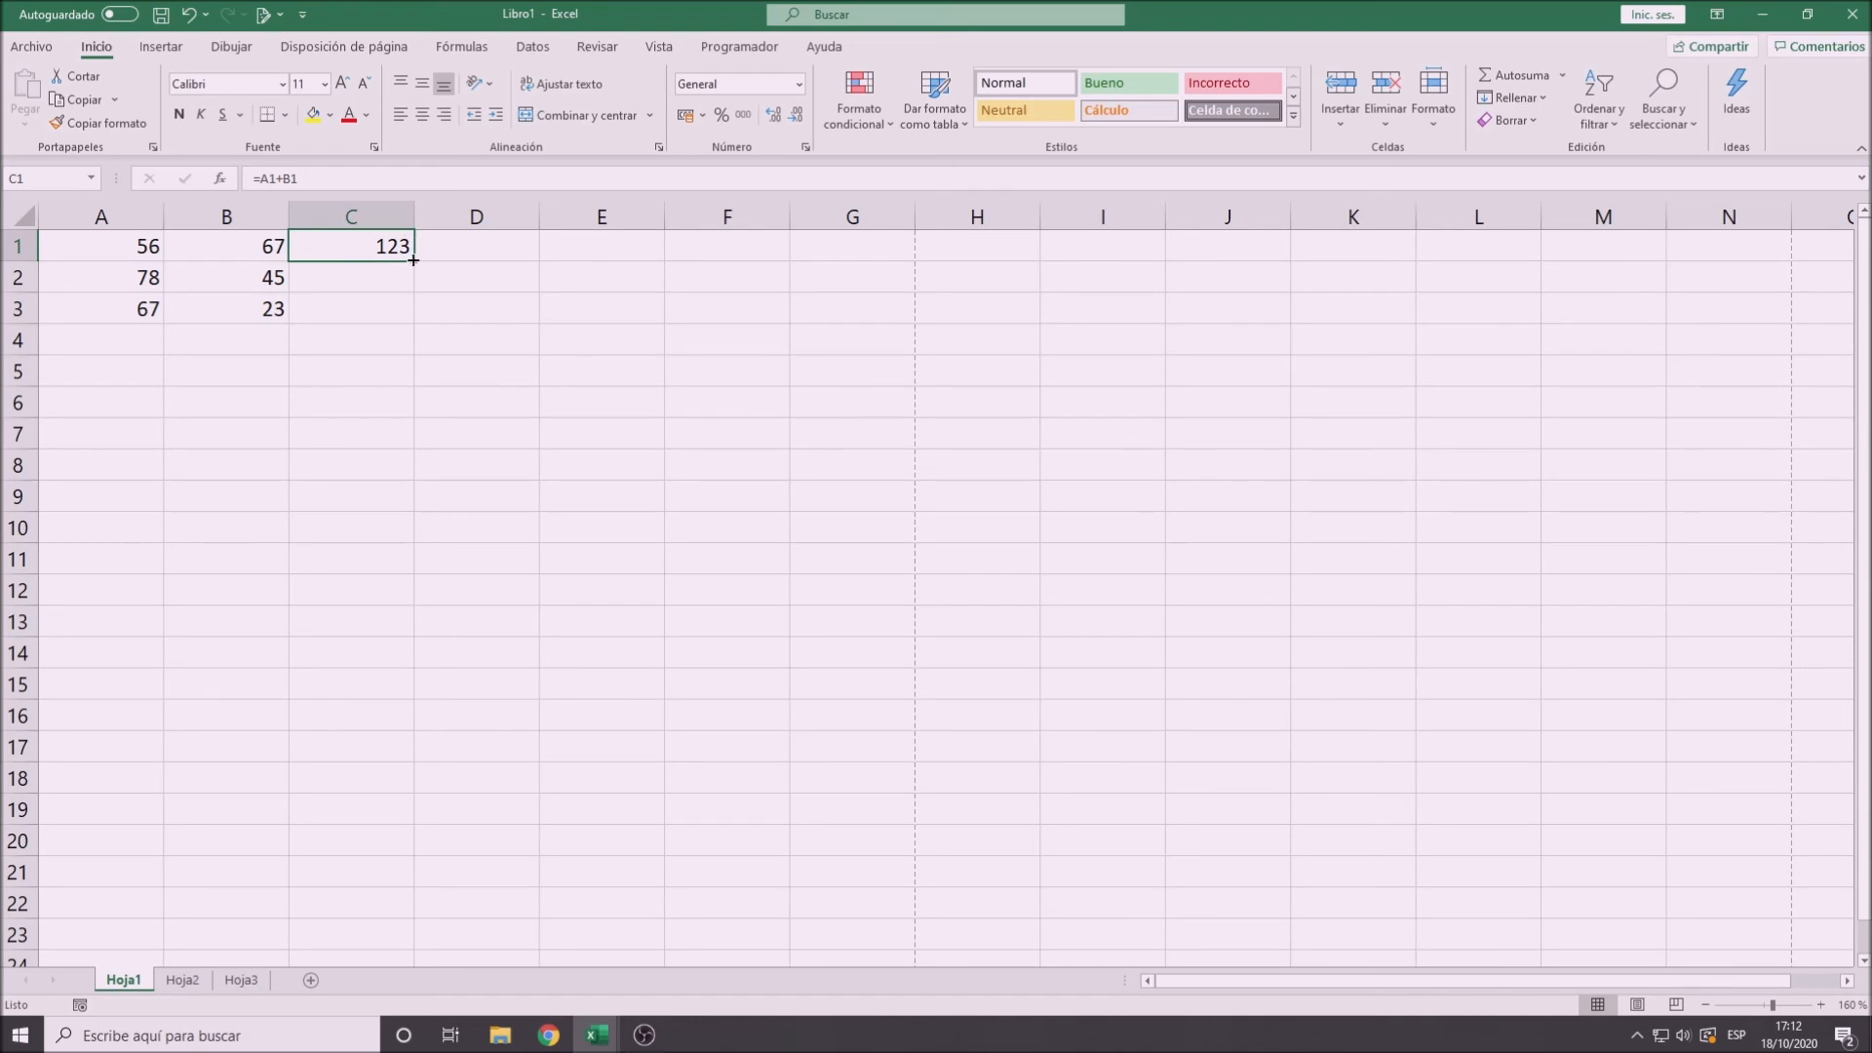
left_click_drag(414, 260, 402, 324)
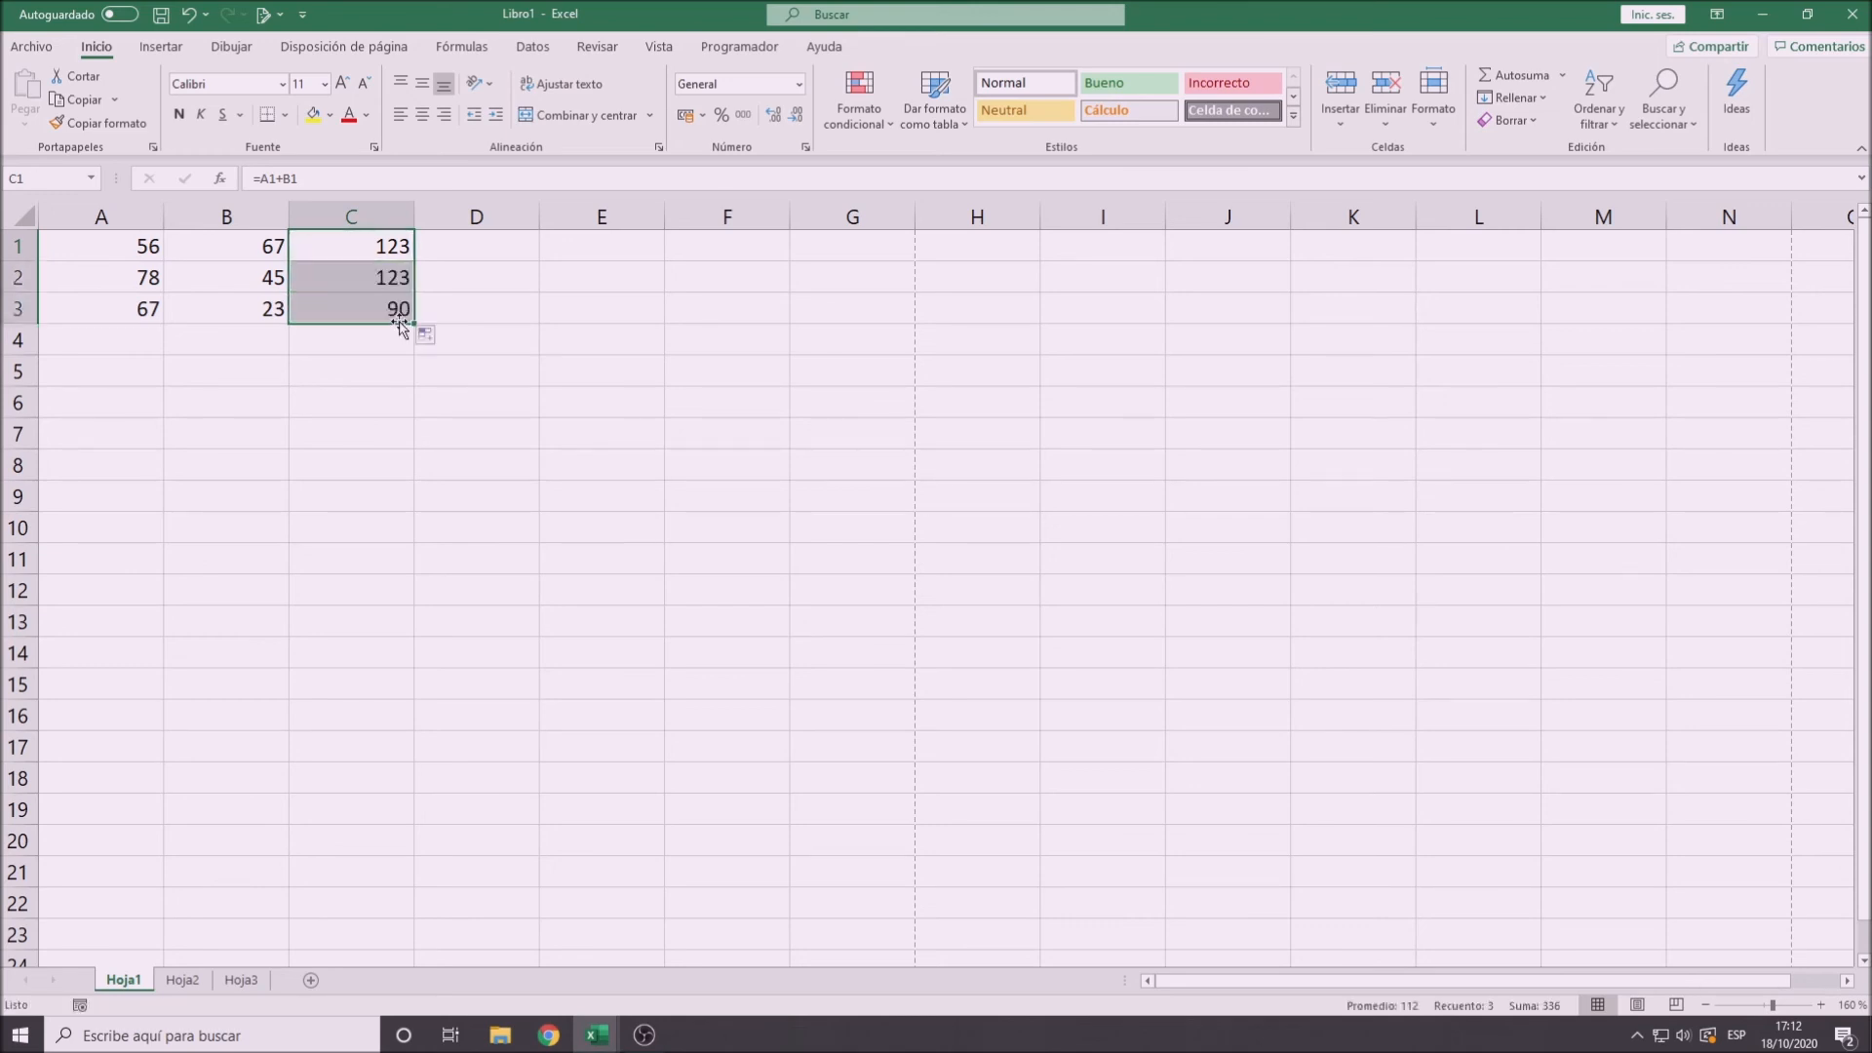
- Set cell B2 to 34 and inspect the copied formulas in C2 and C3
left_click(244, 276)
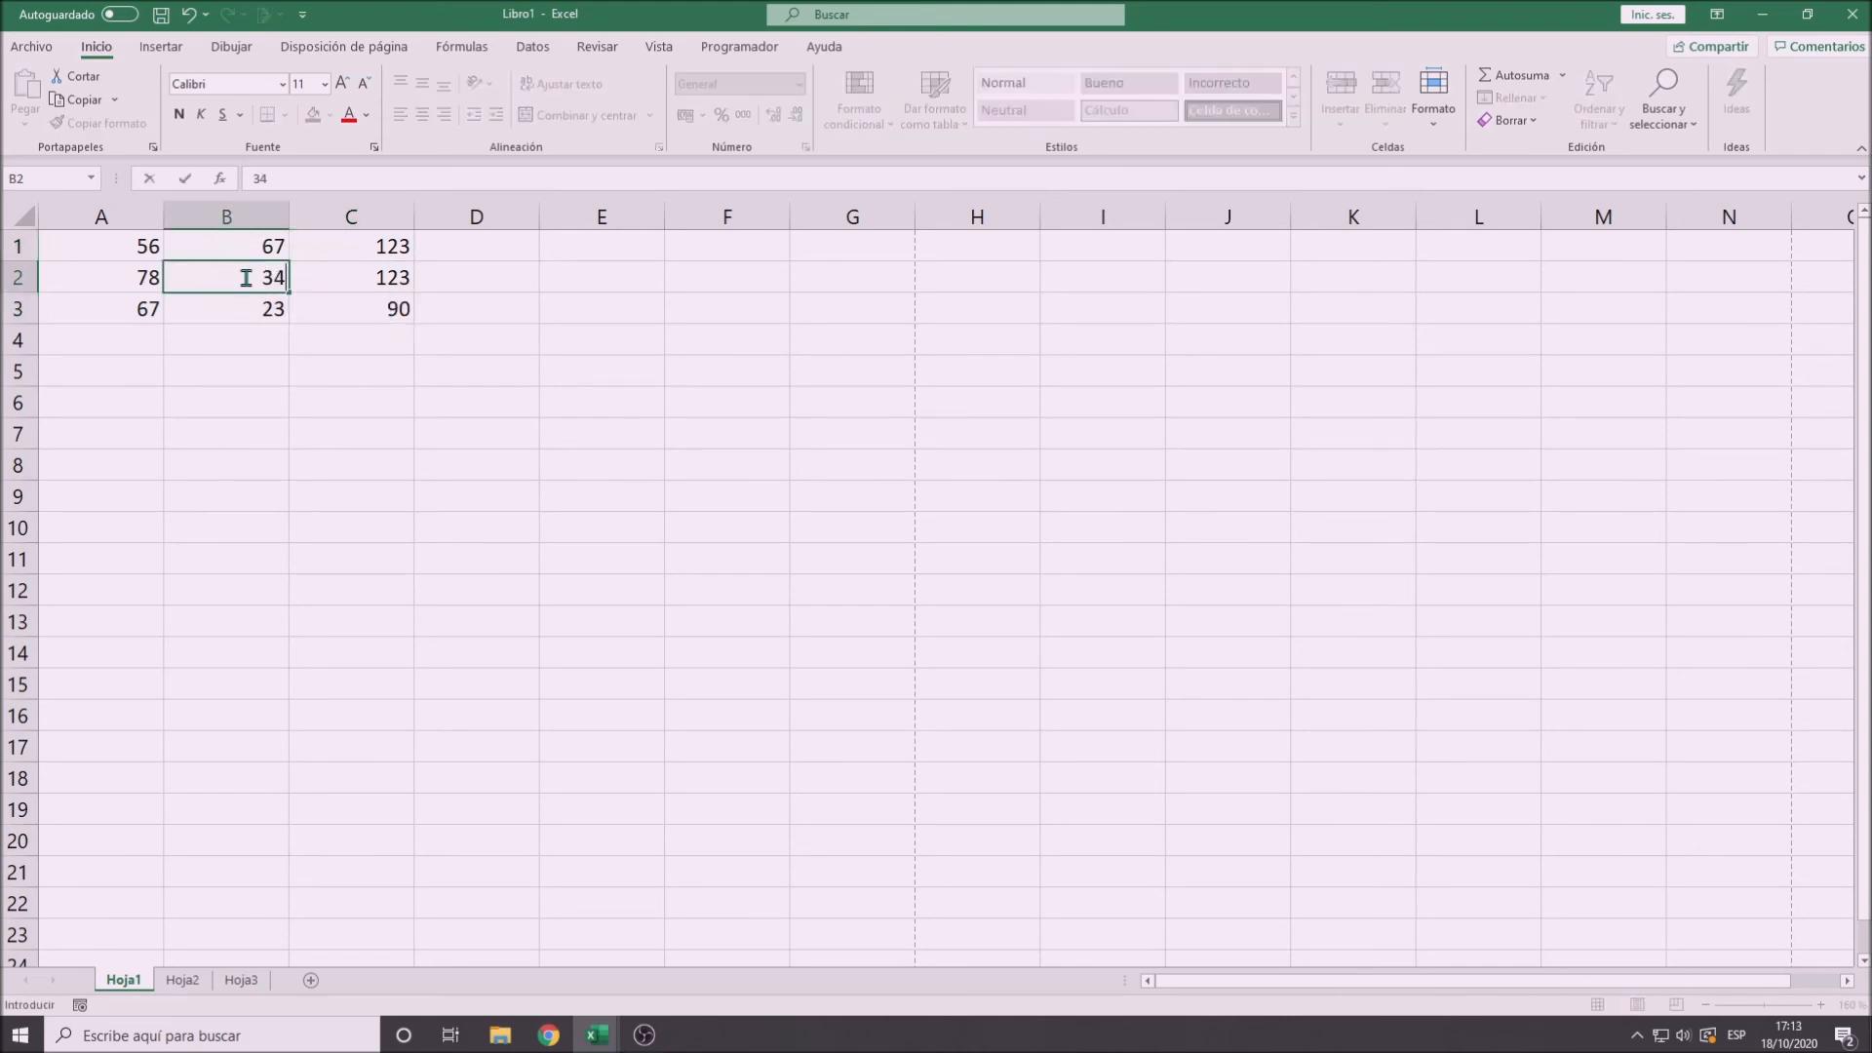
key("Return")
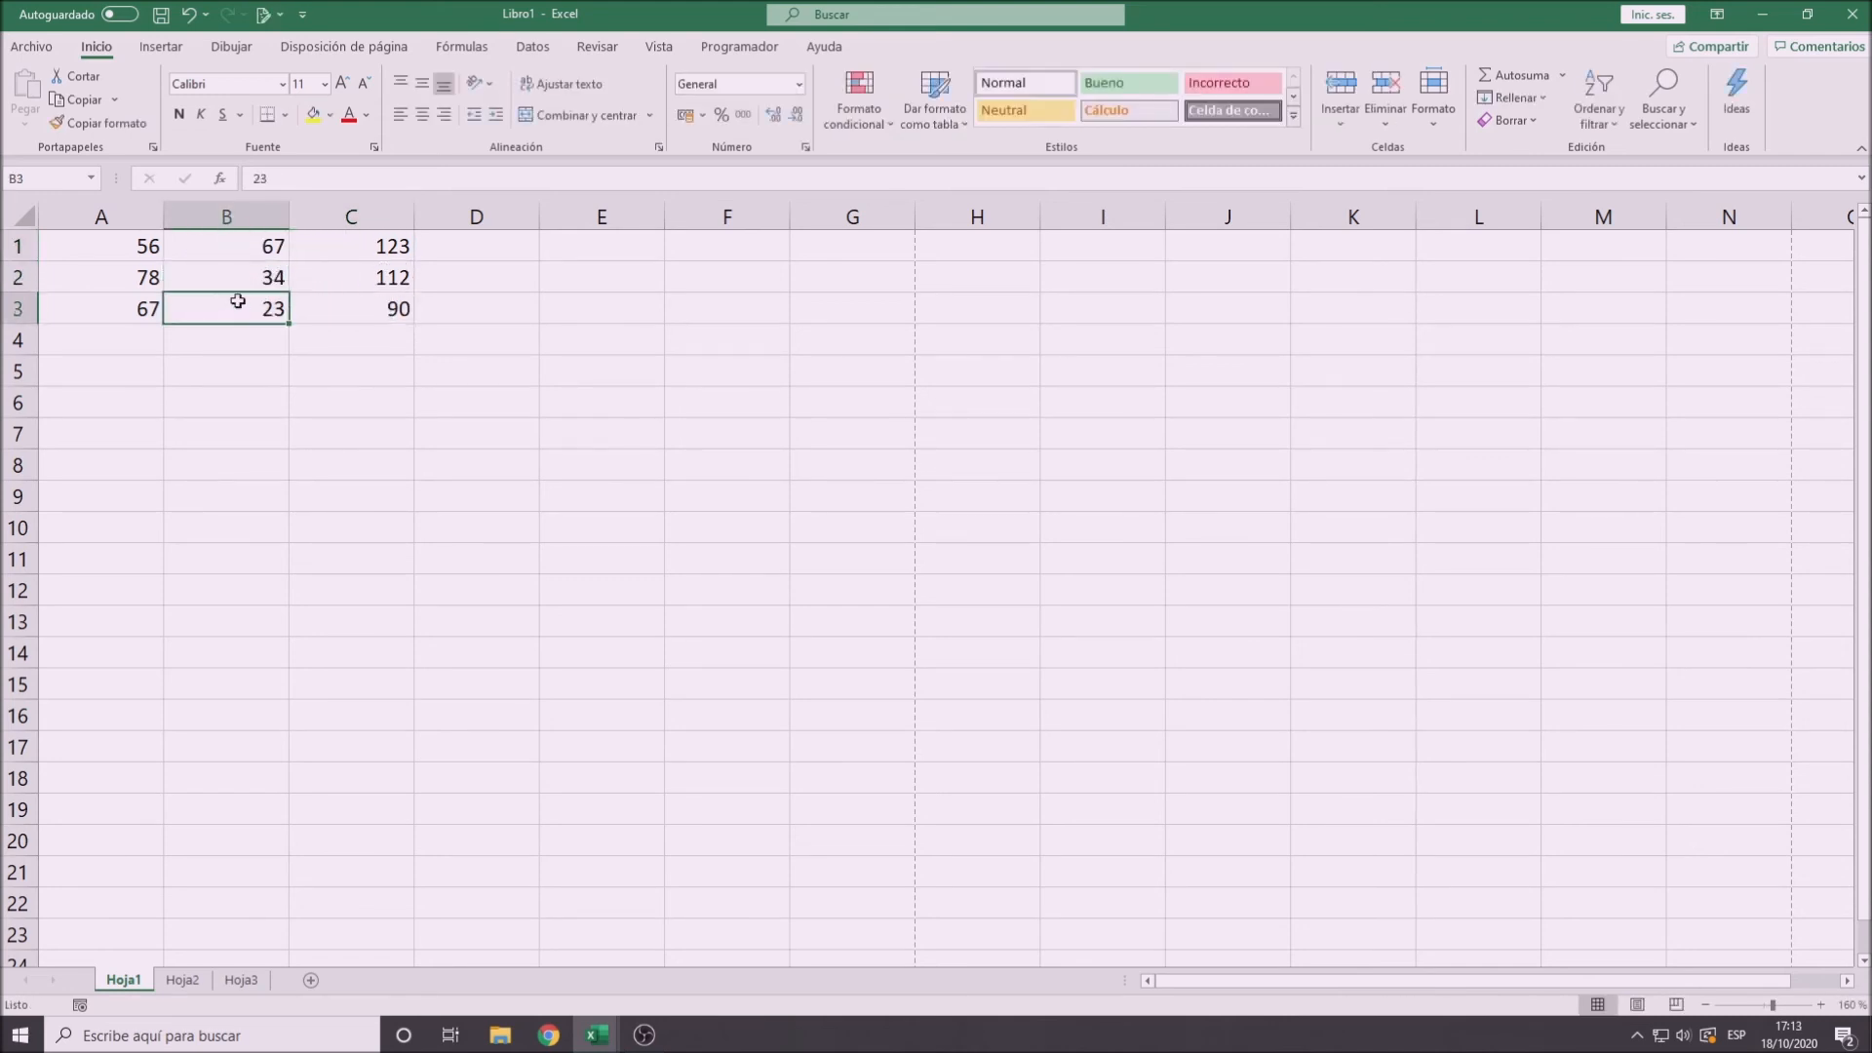
left_click(355, 285)
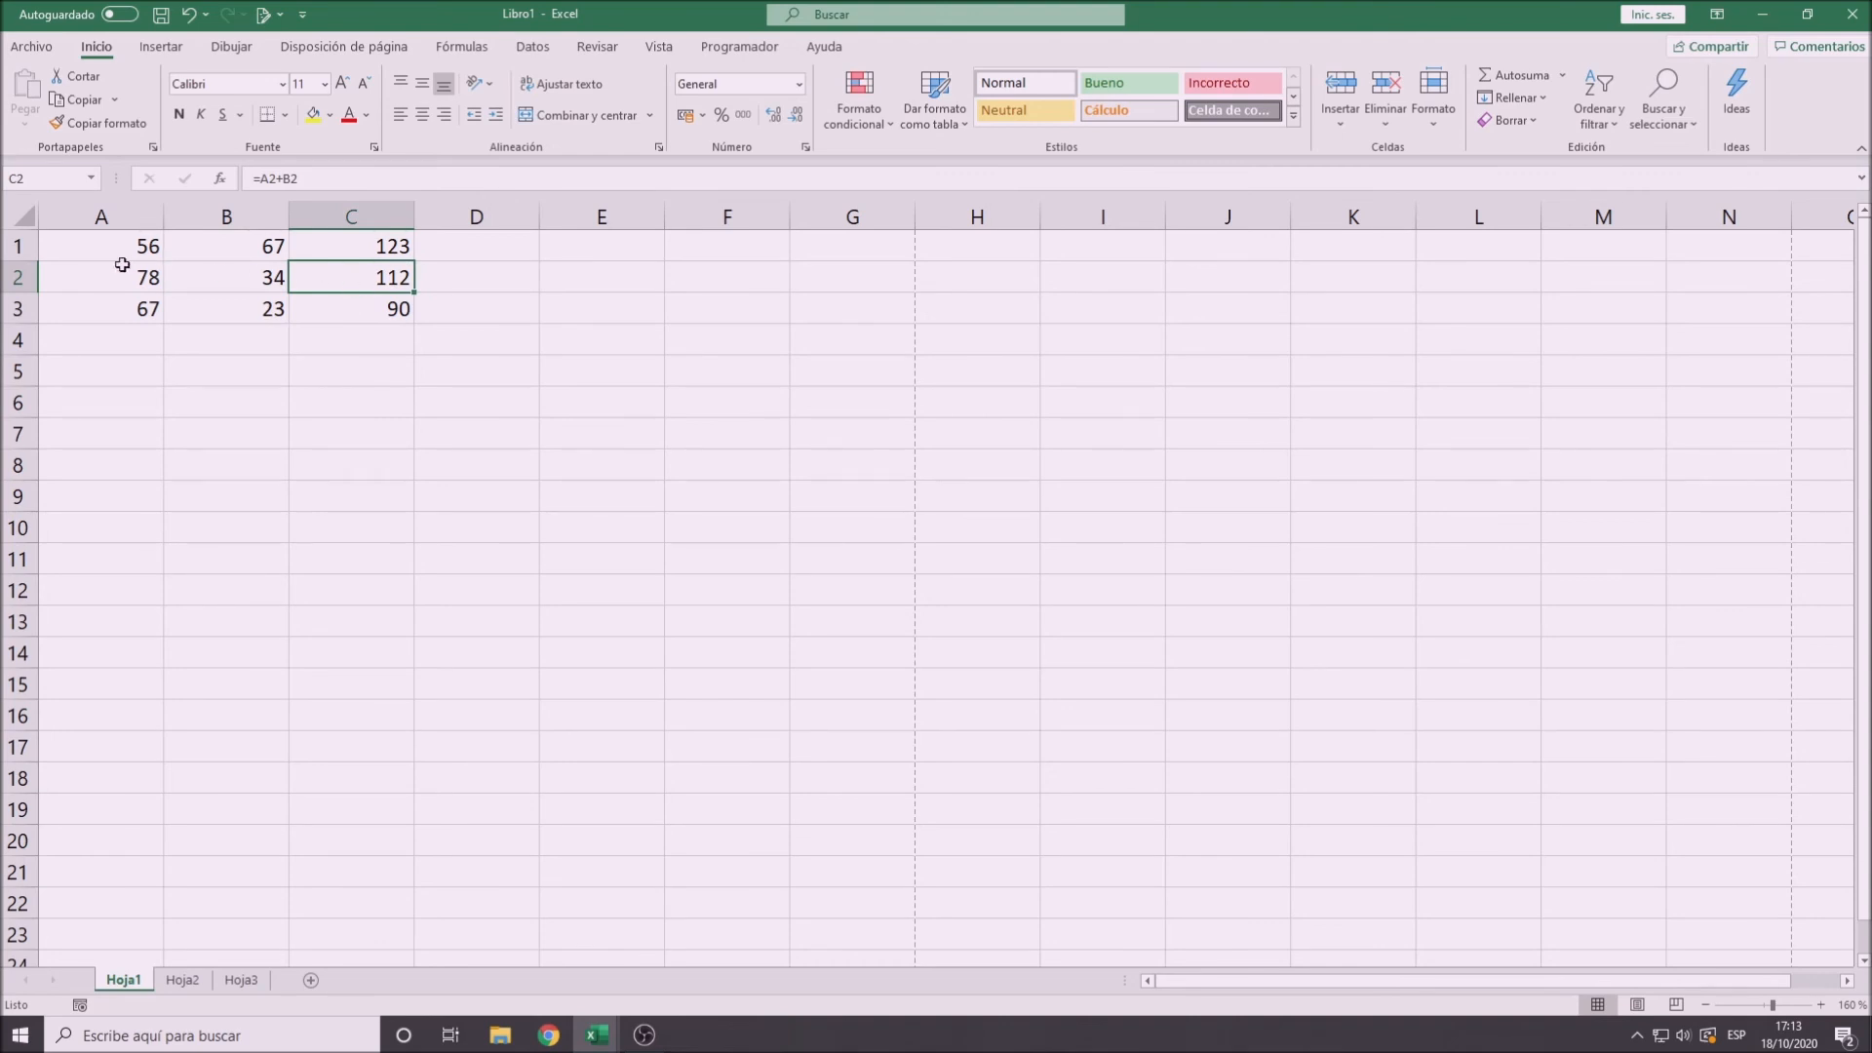
left_click(356, 310)
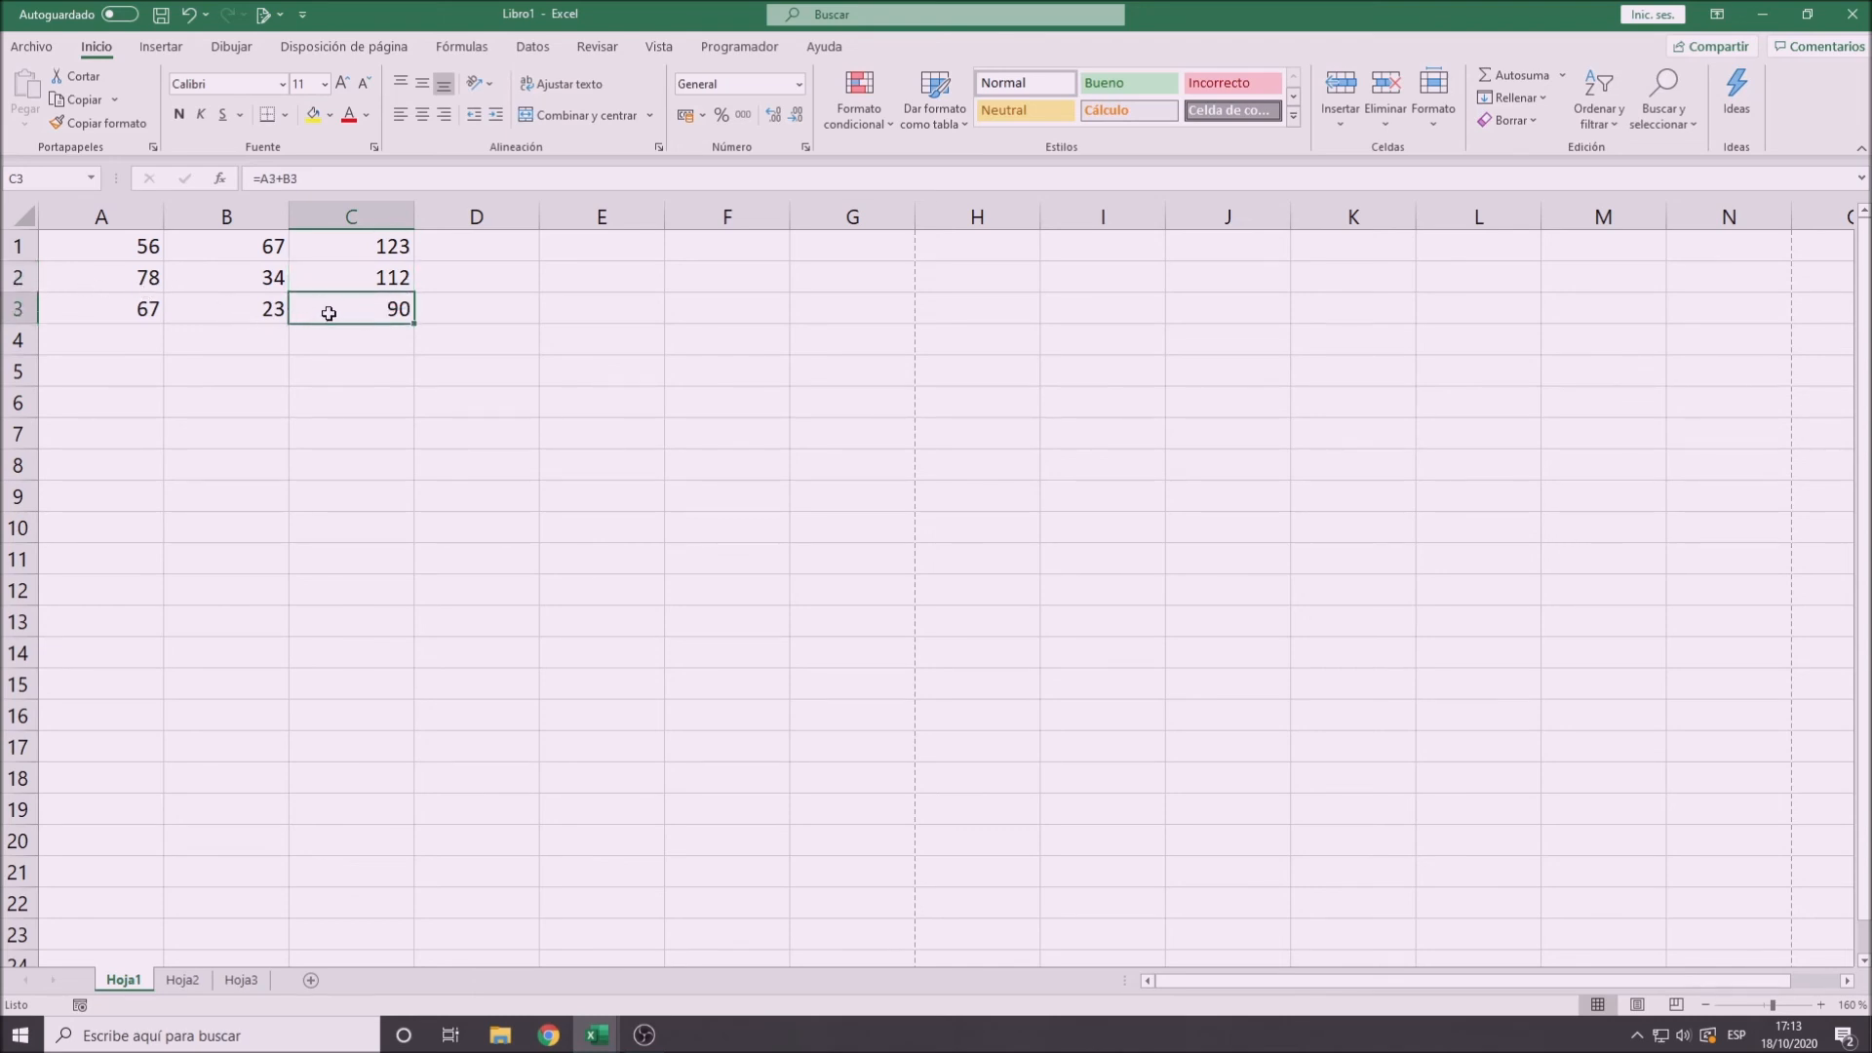
- Compare the formulas in C1, C2 and C3 to see how the cell references adapt to each row
left_click(343, 247)
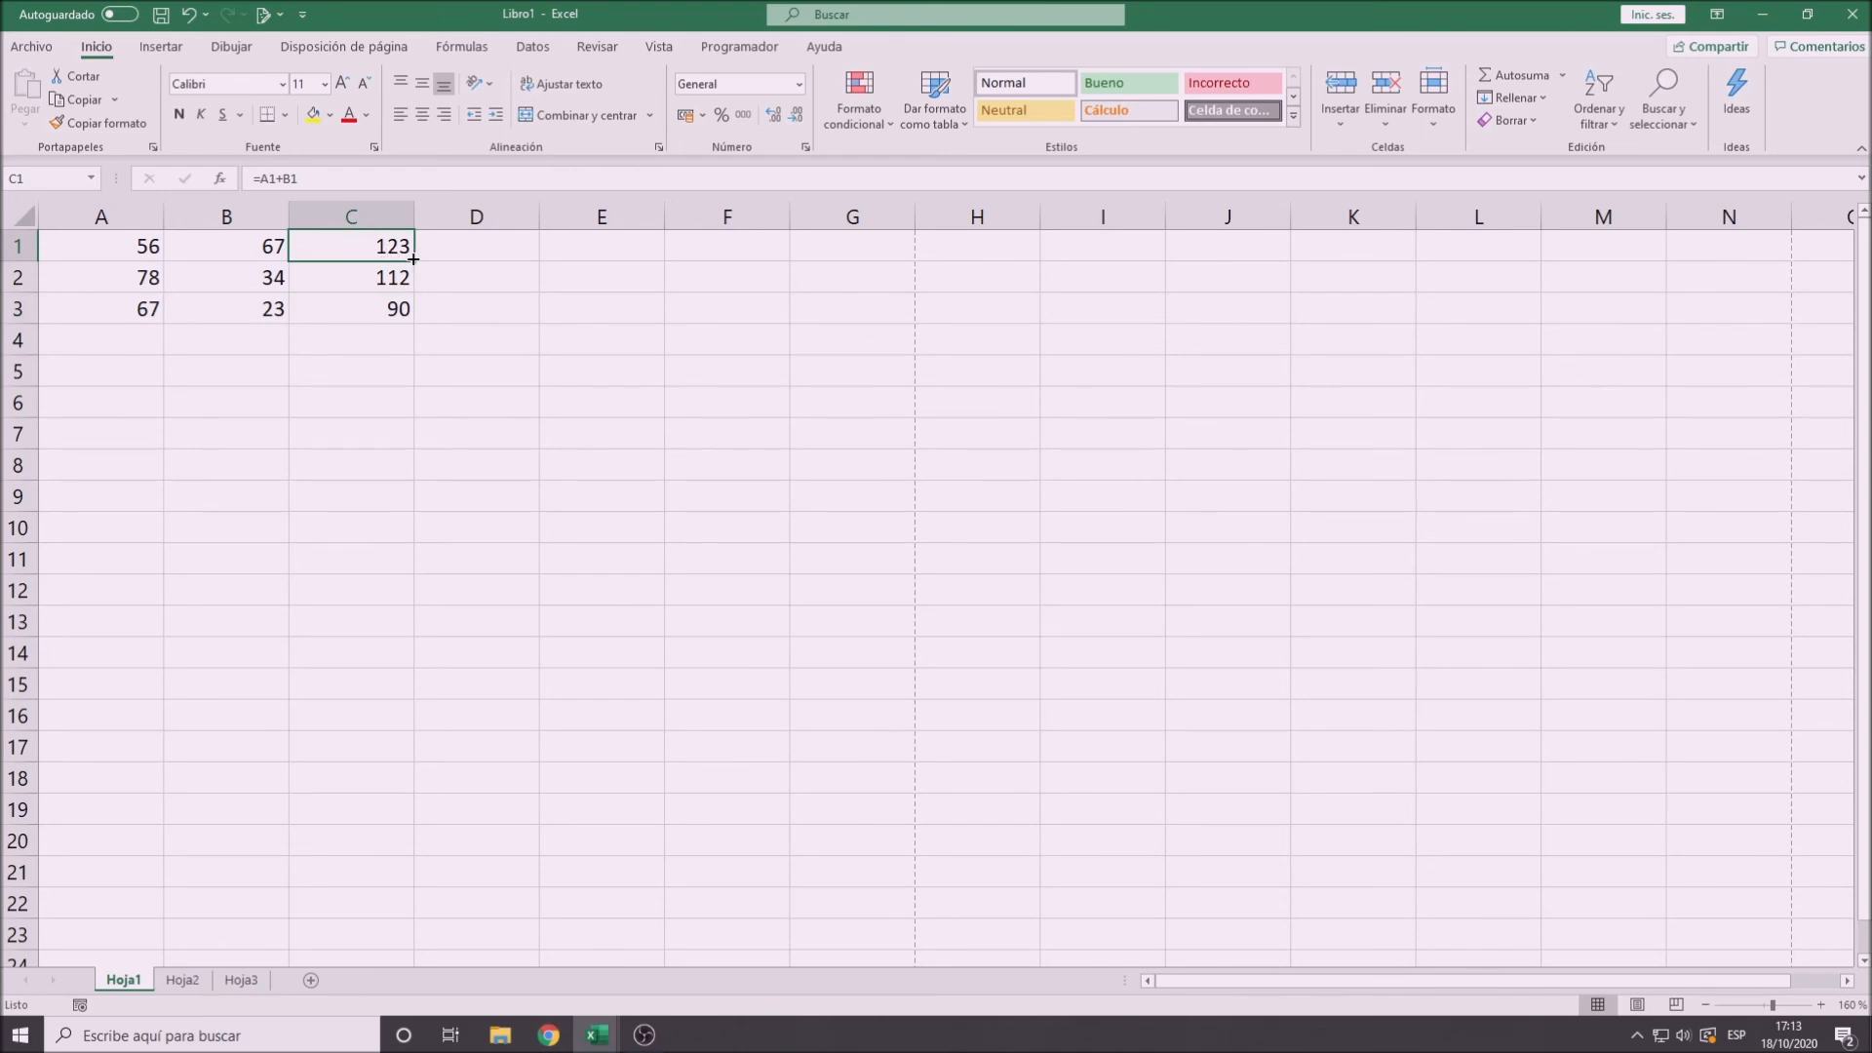
left_click(365, 314)
left_click(343, 286)
left_click(338, 309)
left_click(340, 280)
left_click(336, 306)
left_click(342, 281)
left_click(339, 308)
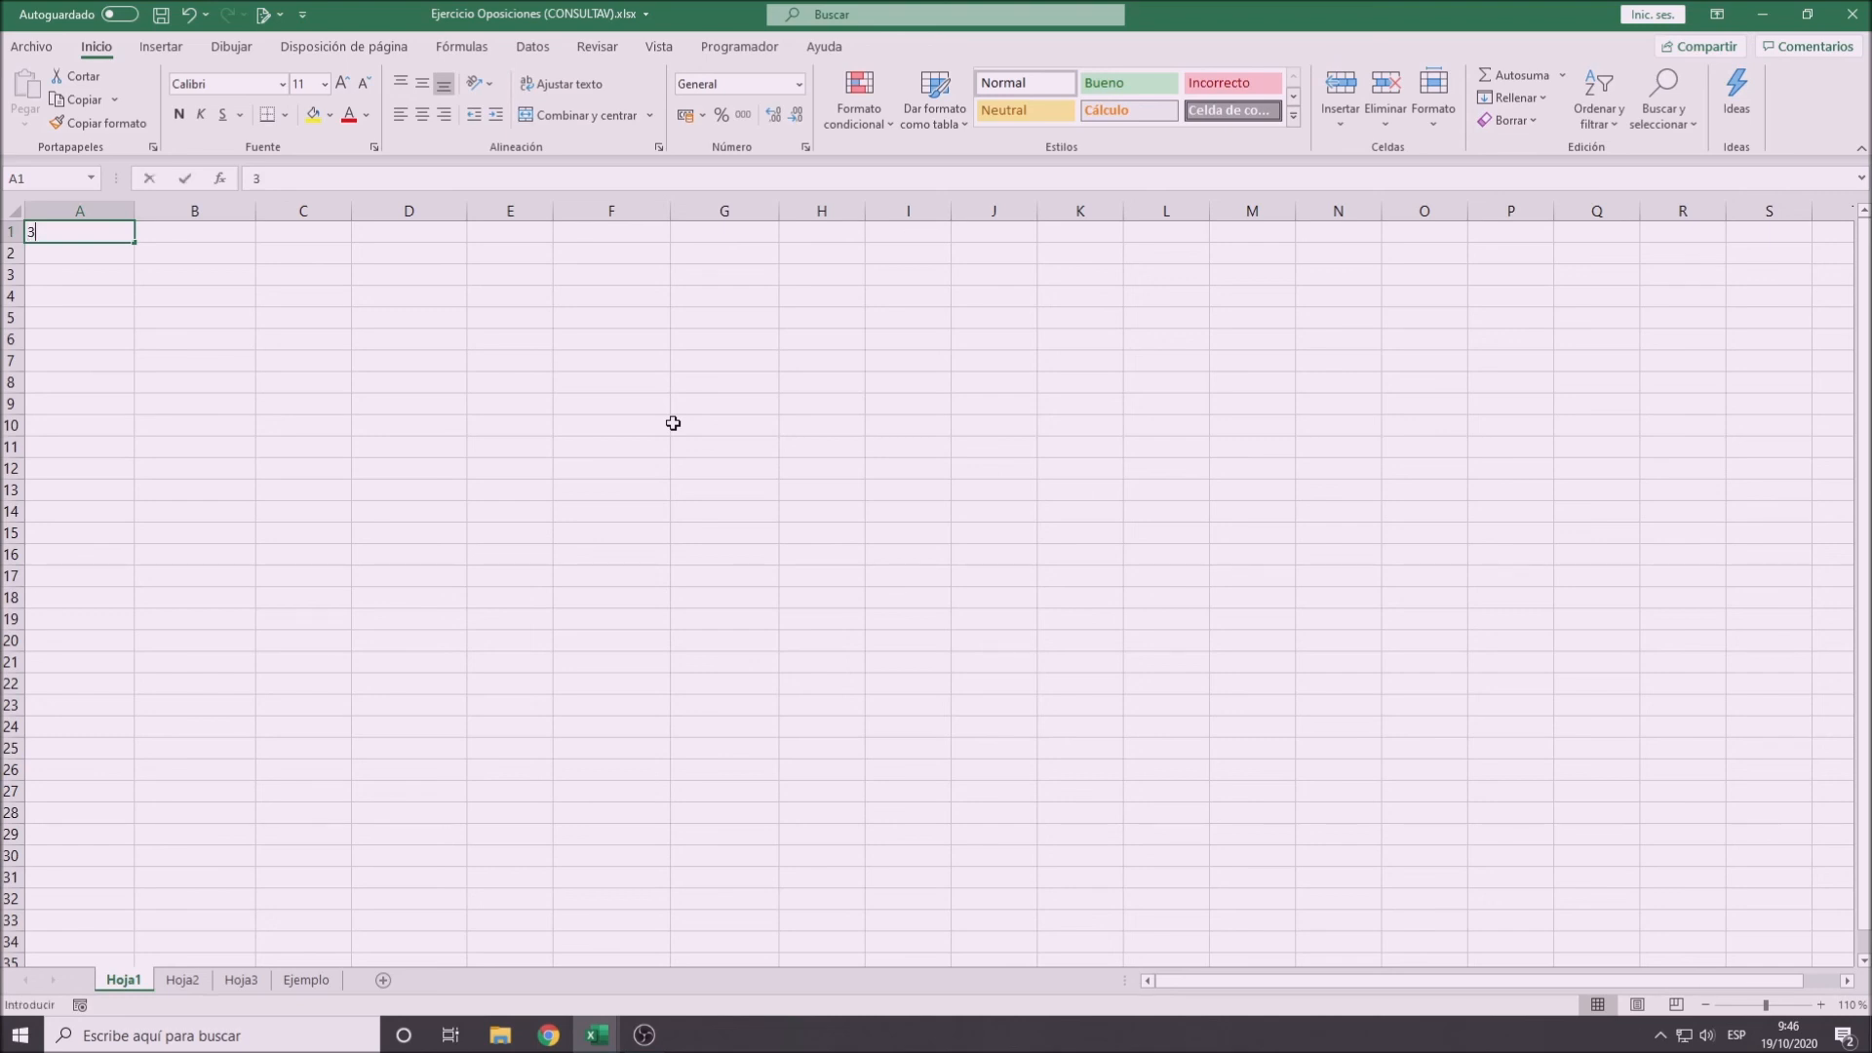
- Enter 34 in cell A1 and 98 in cell D8 on sheet Hoja1
type("34")
key("Return")
key("Right")
key("Right")
key("Right")
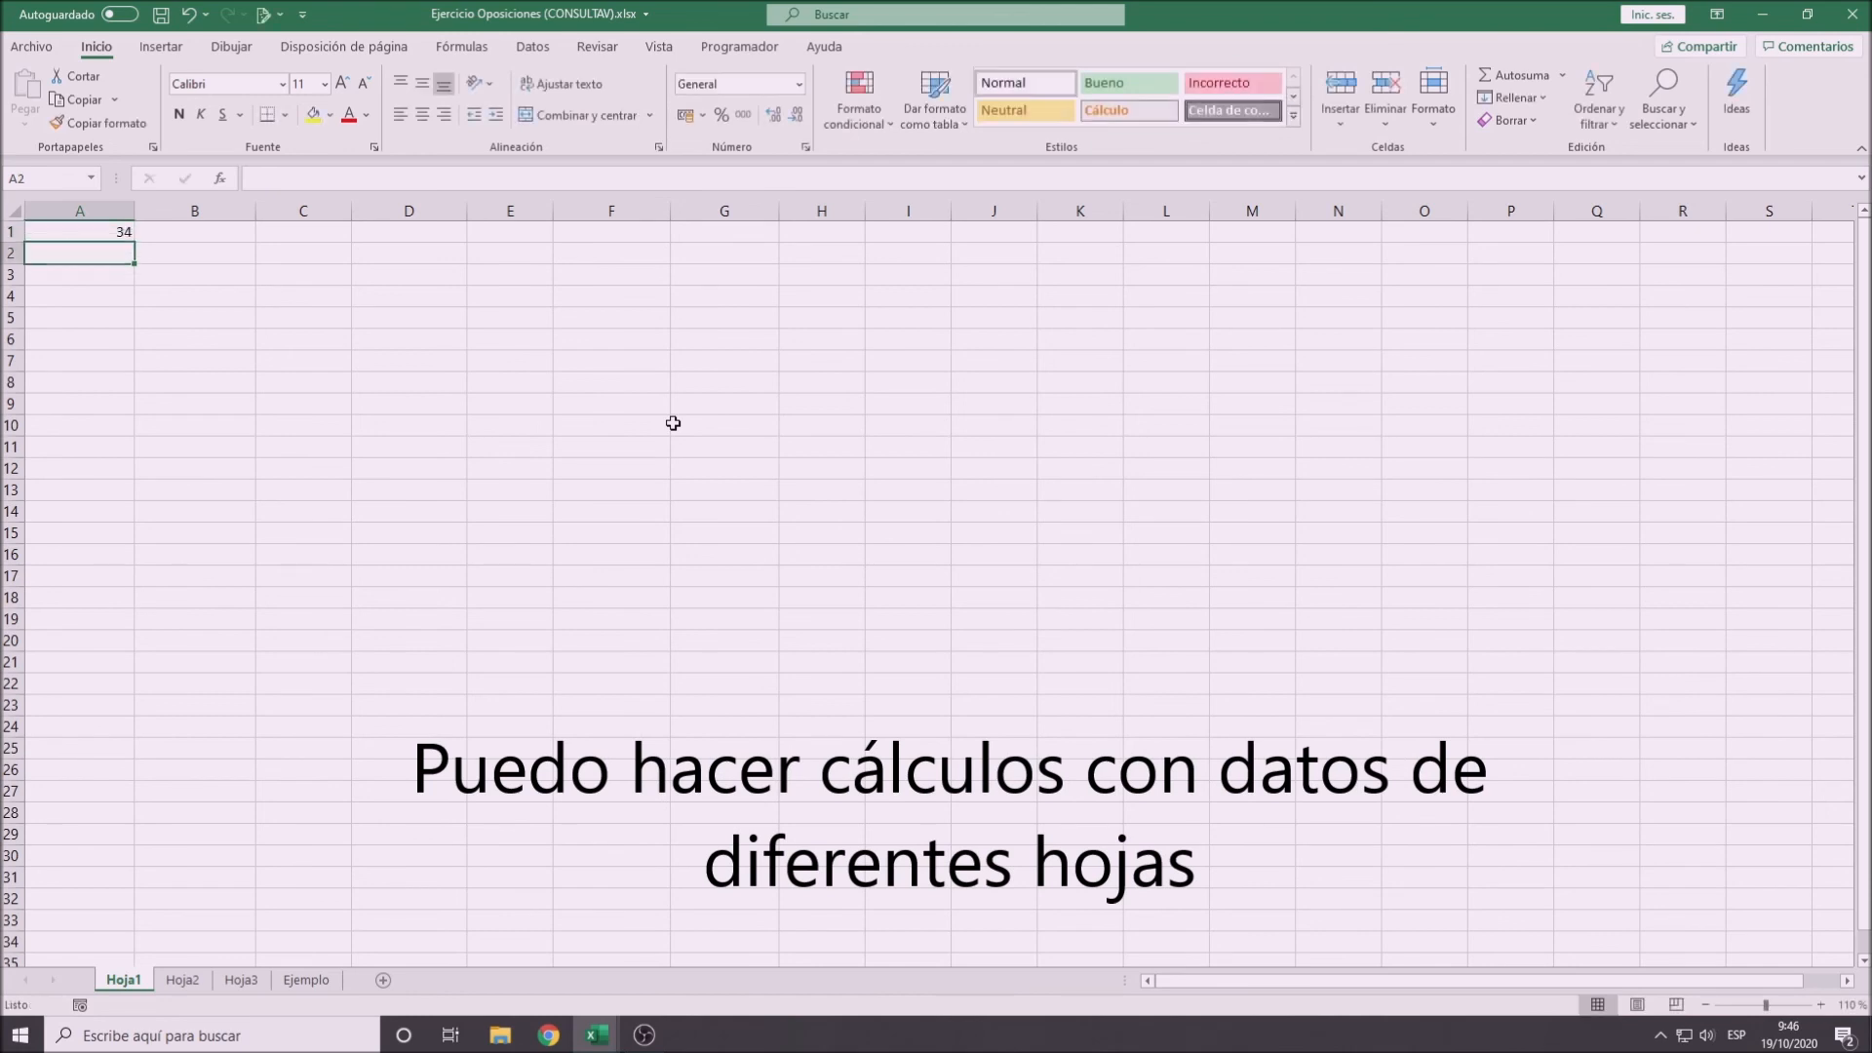
key("Down")
key("Down")
key("Down")
key("Down")
key("Down")
key("Down")
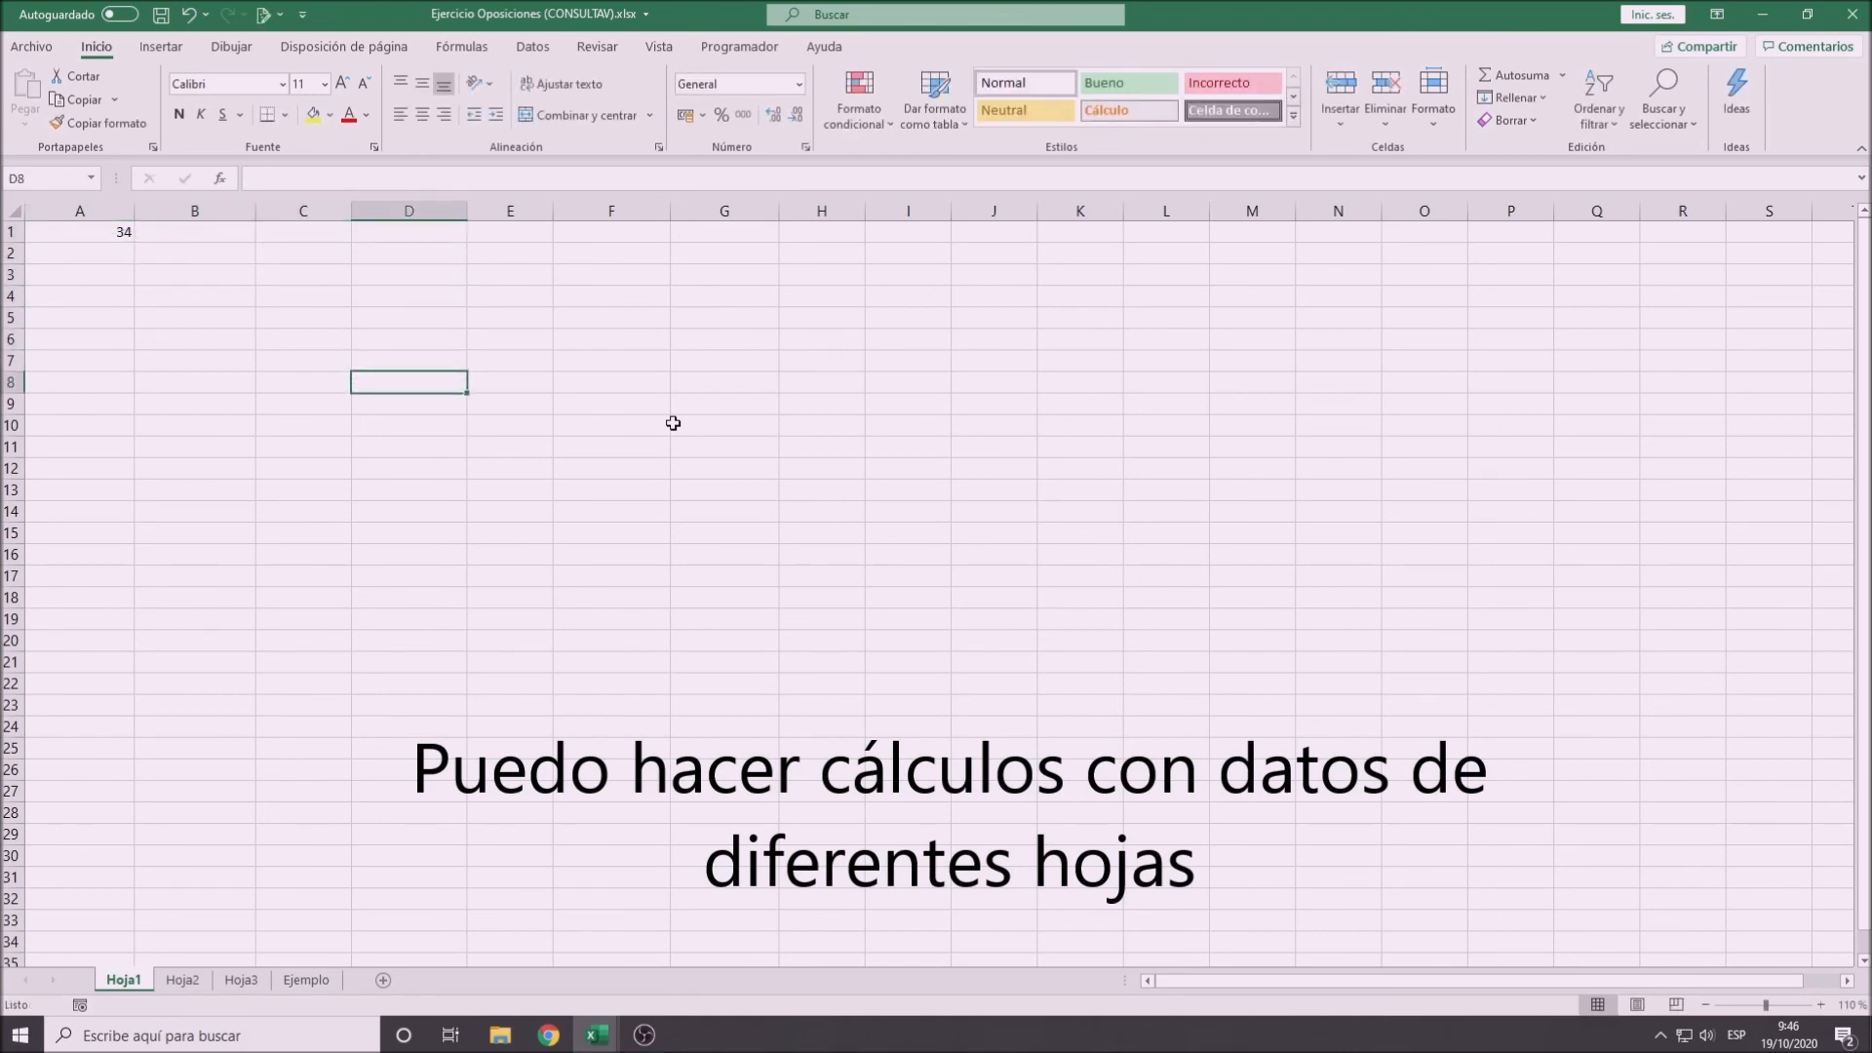
type("98")
key("Down")
key("Down")
key("Down")
key("Down")
key("Down")
key("Down")
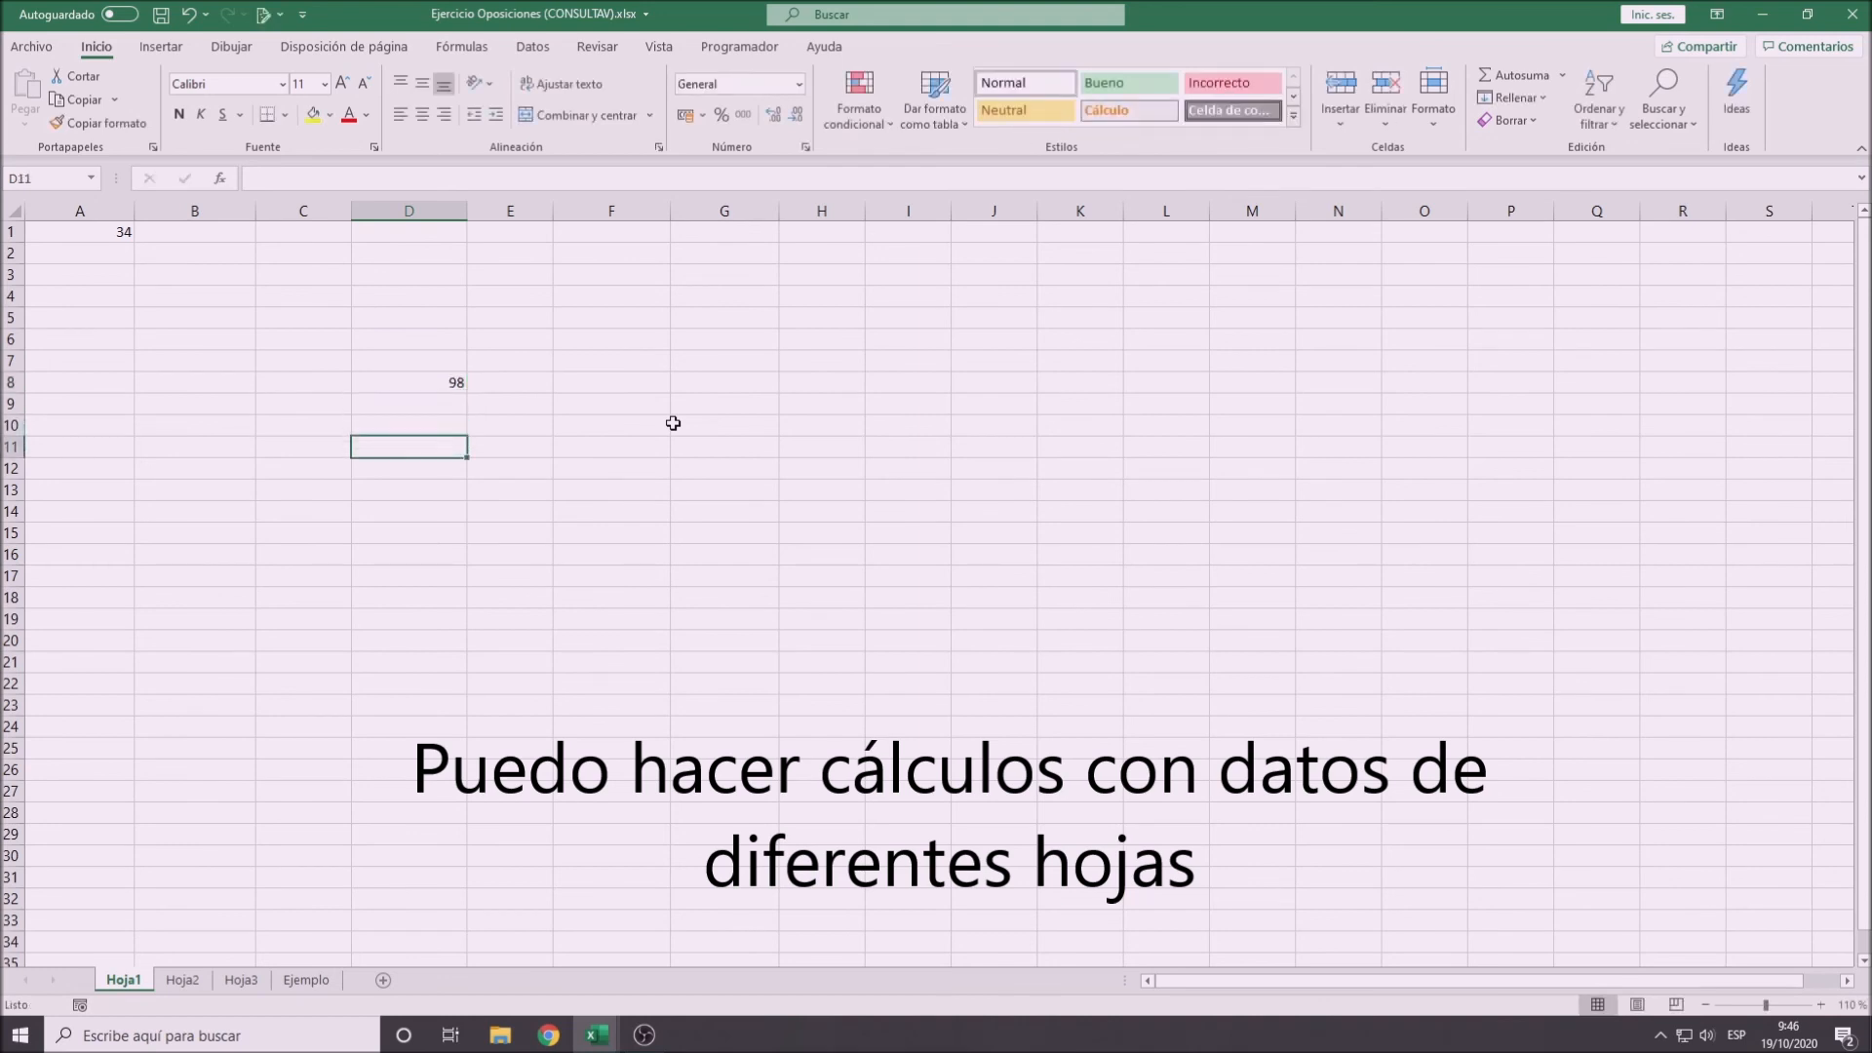
- Enter 345 in cell H14
key("Right")
key("Right")
key("Right")
key("Right")
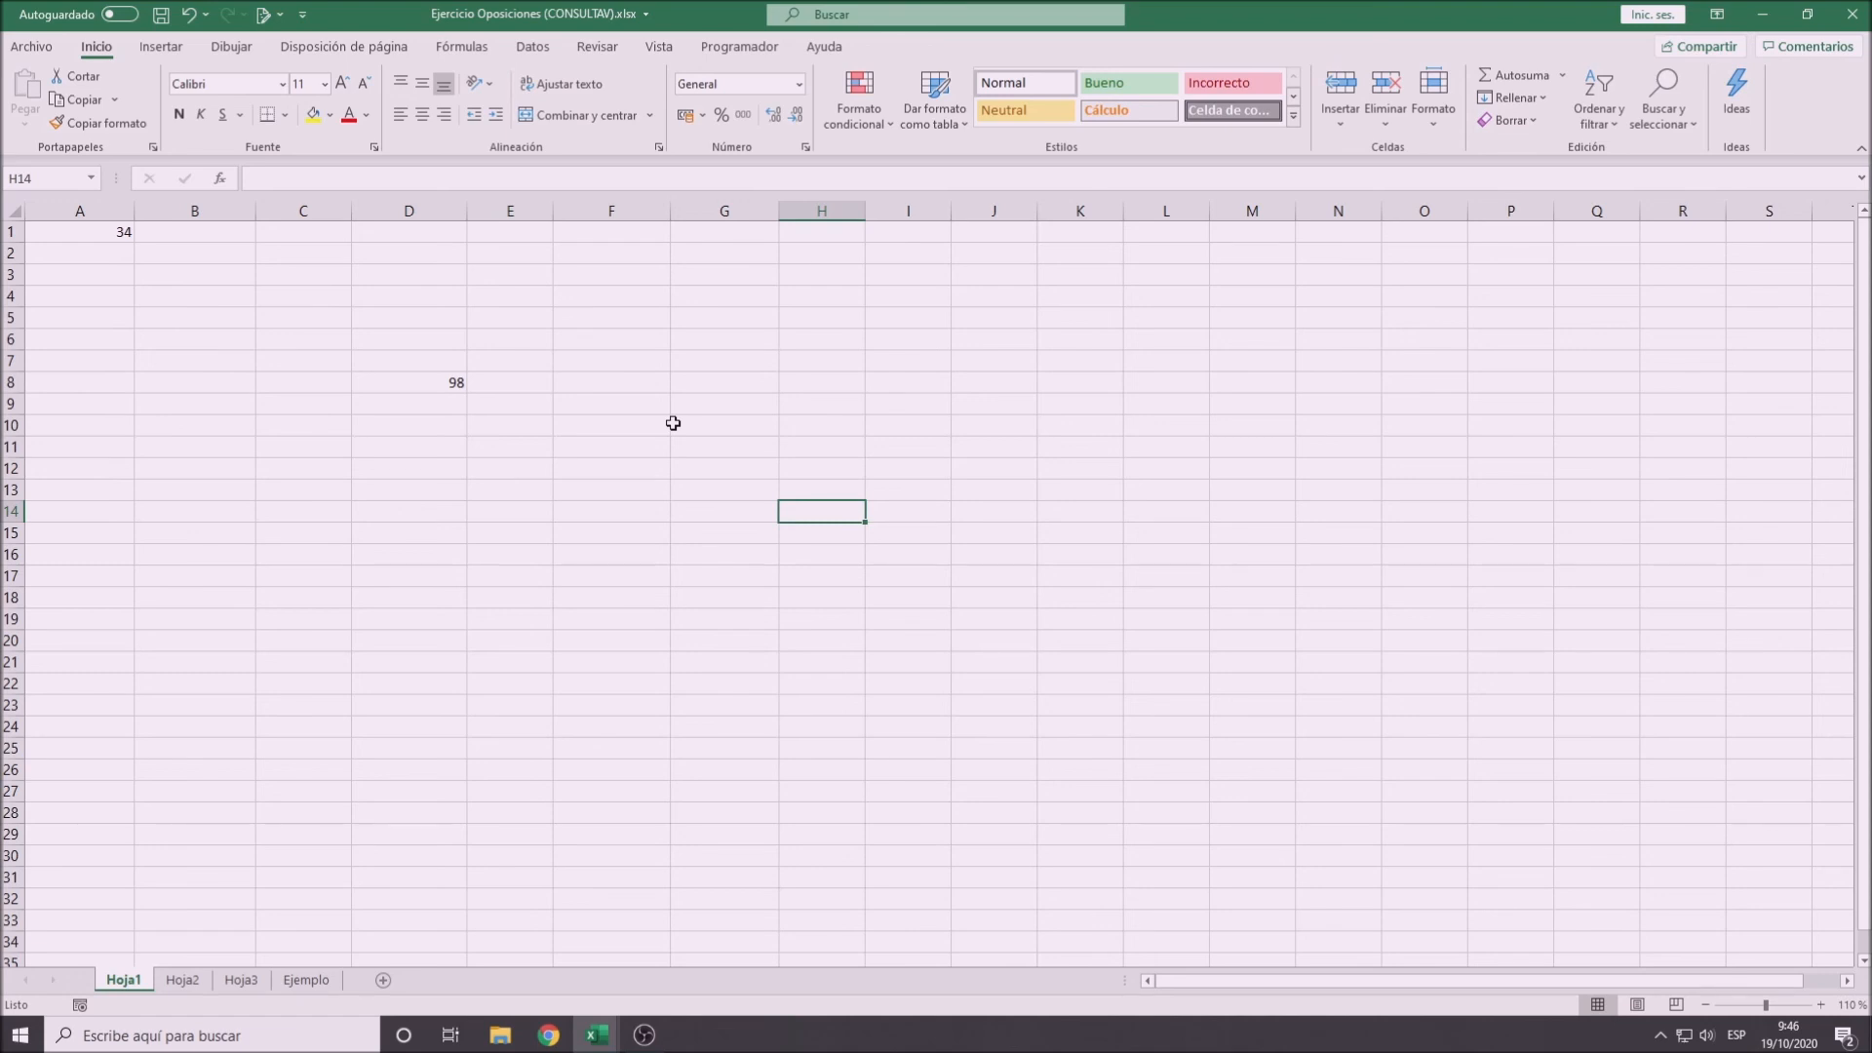
type("3")
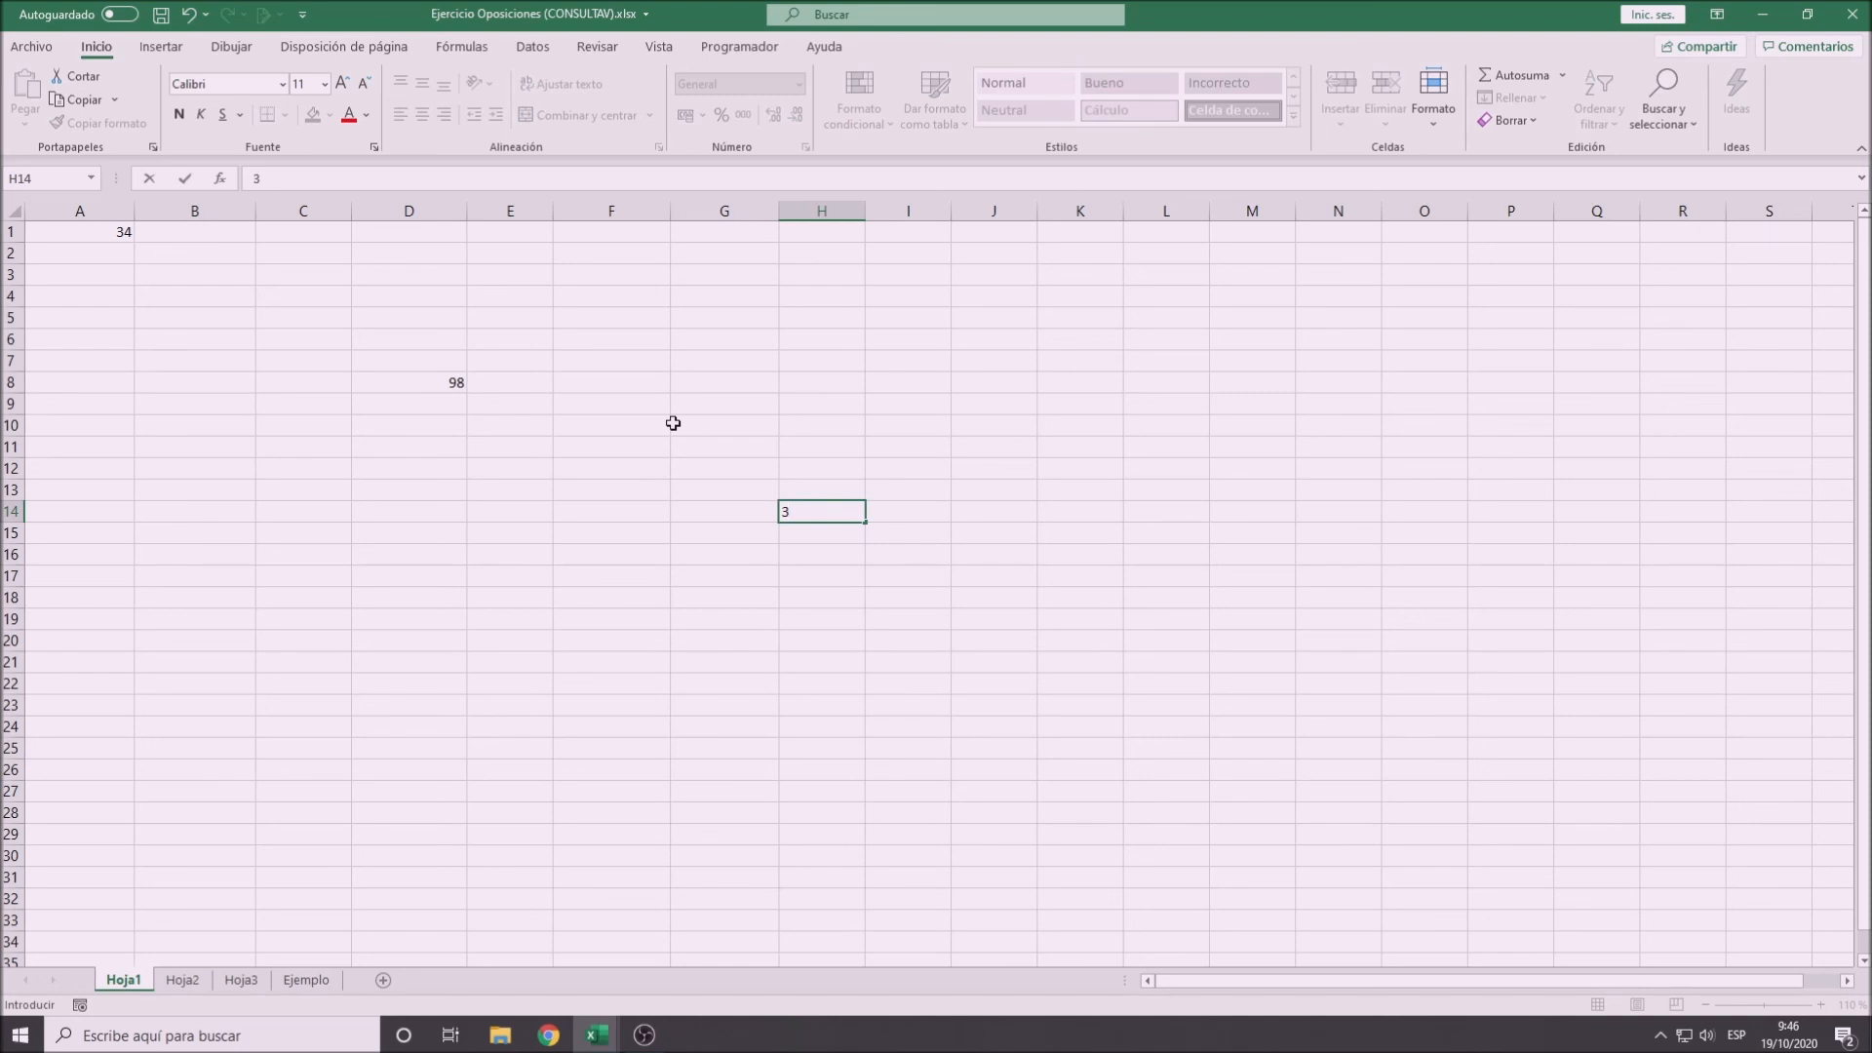
type("45")
key("Return")
- Enter the formula =A1+D8+H14 in cell K19 to add the three scattered numbers
key("Down")
key("Down")
key("Down")
key("Down")
key("Right")
key("Right")
key("Right")
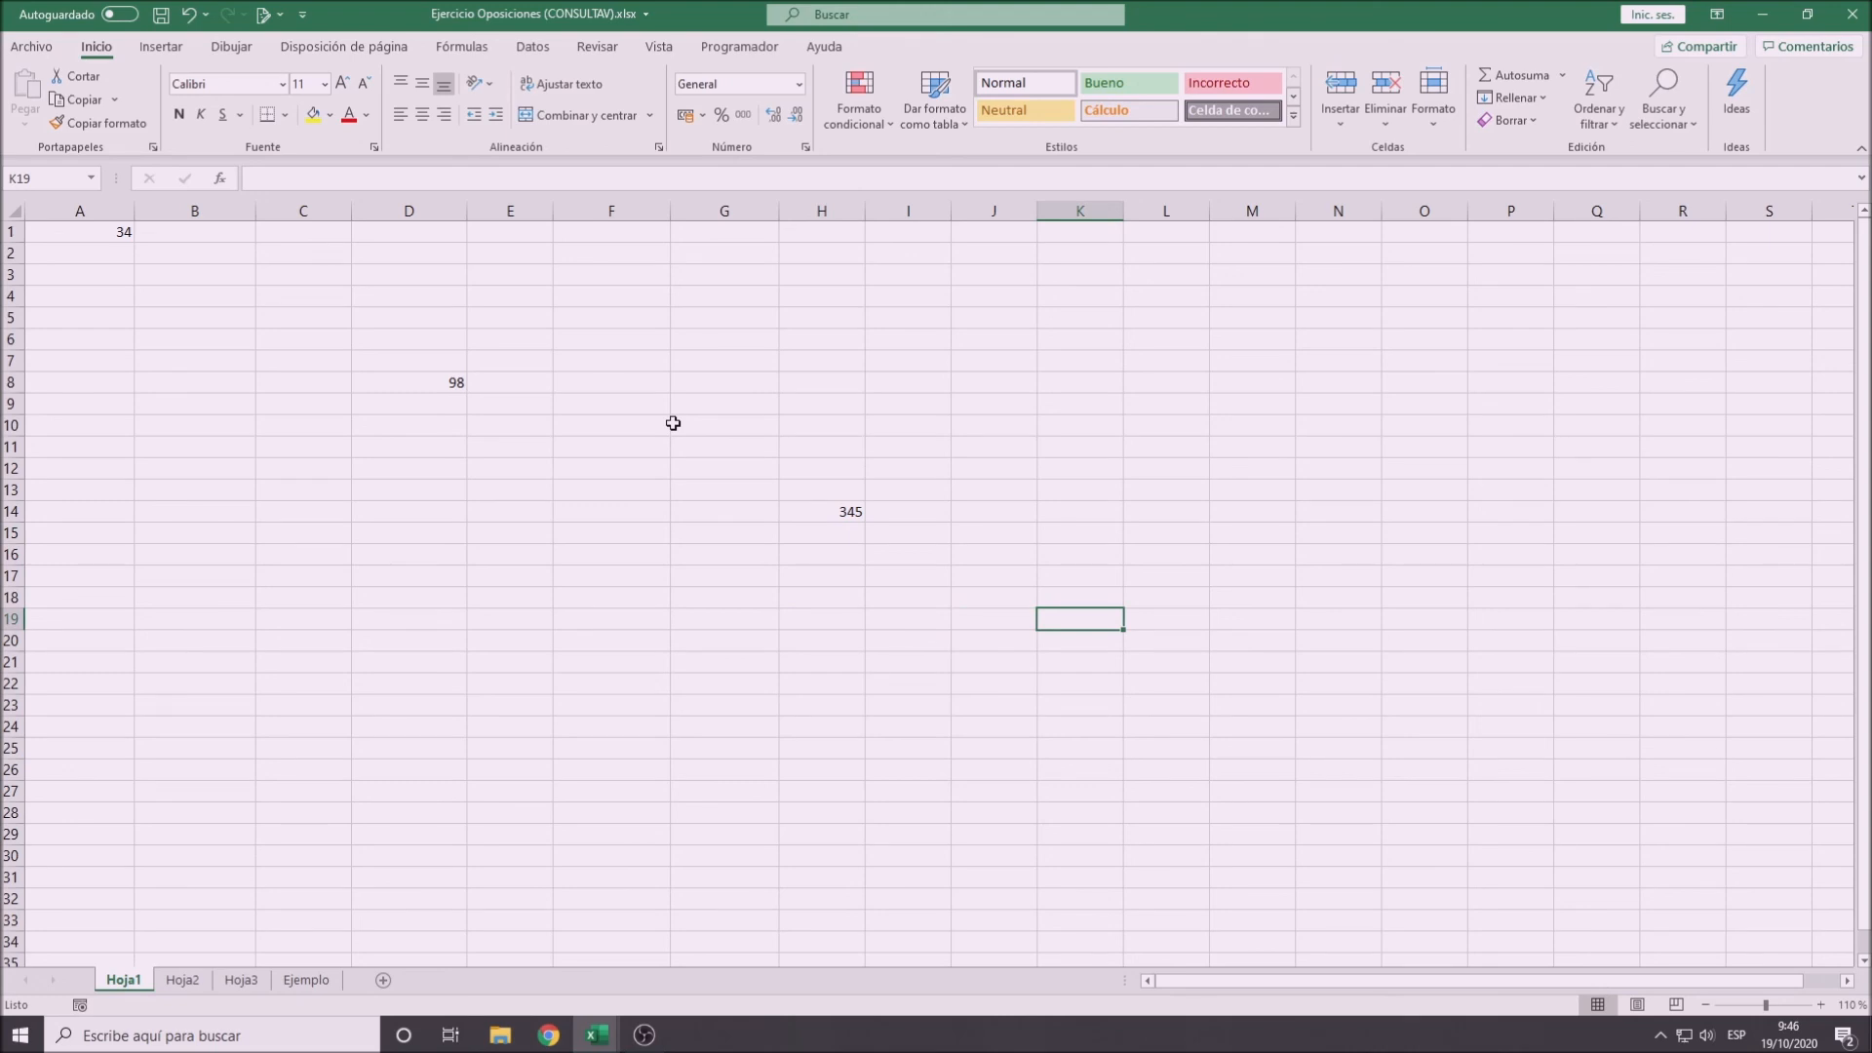
type("=")
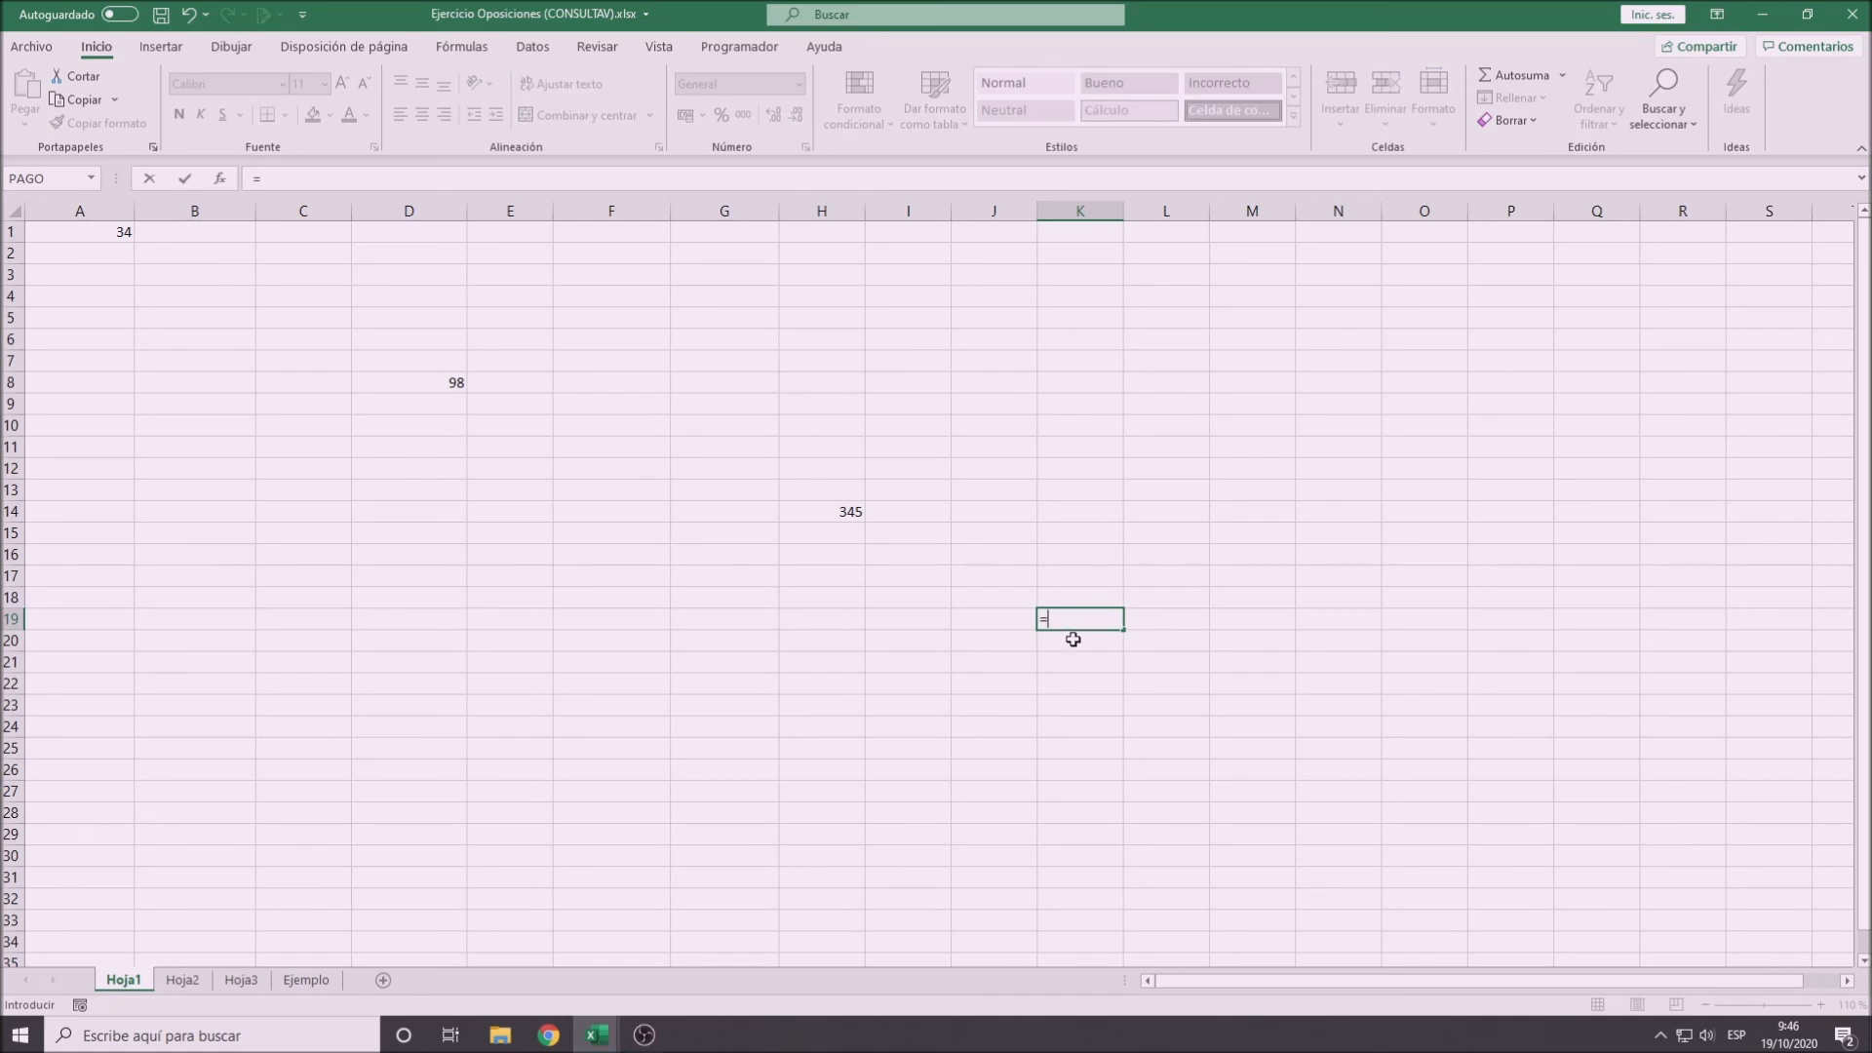
left_click(297, 179)
left_click(115, 231)
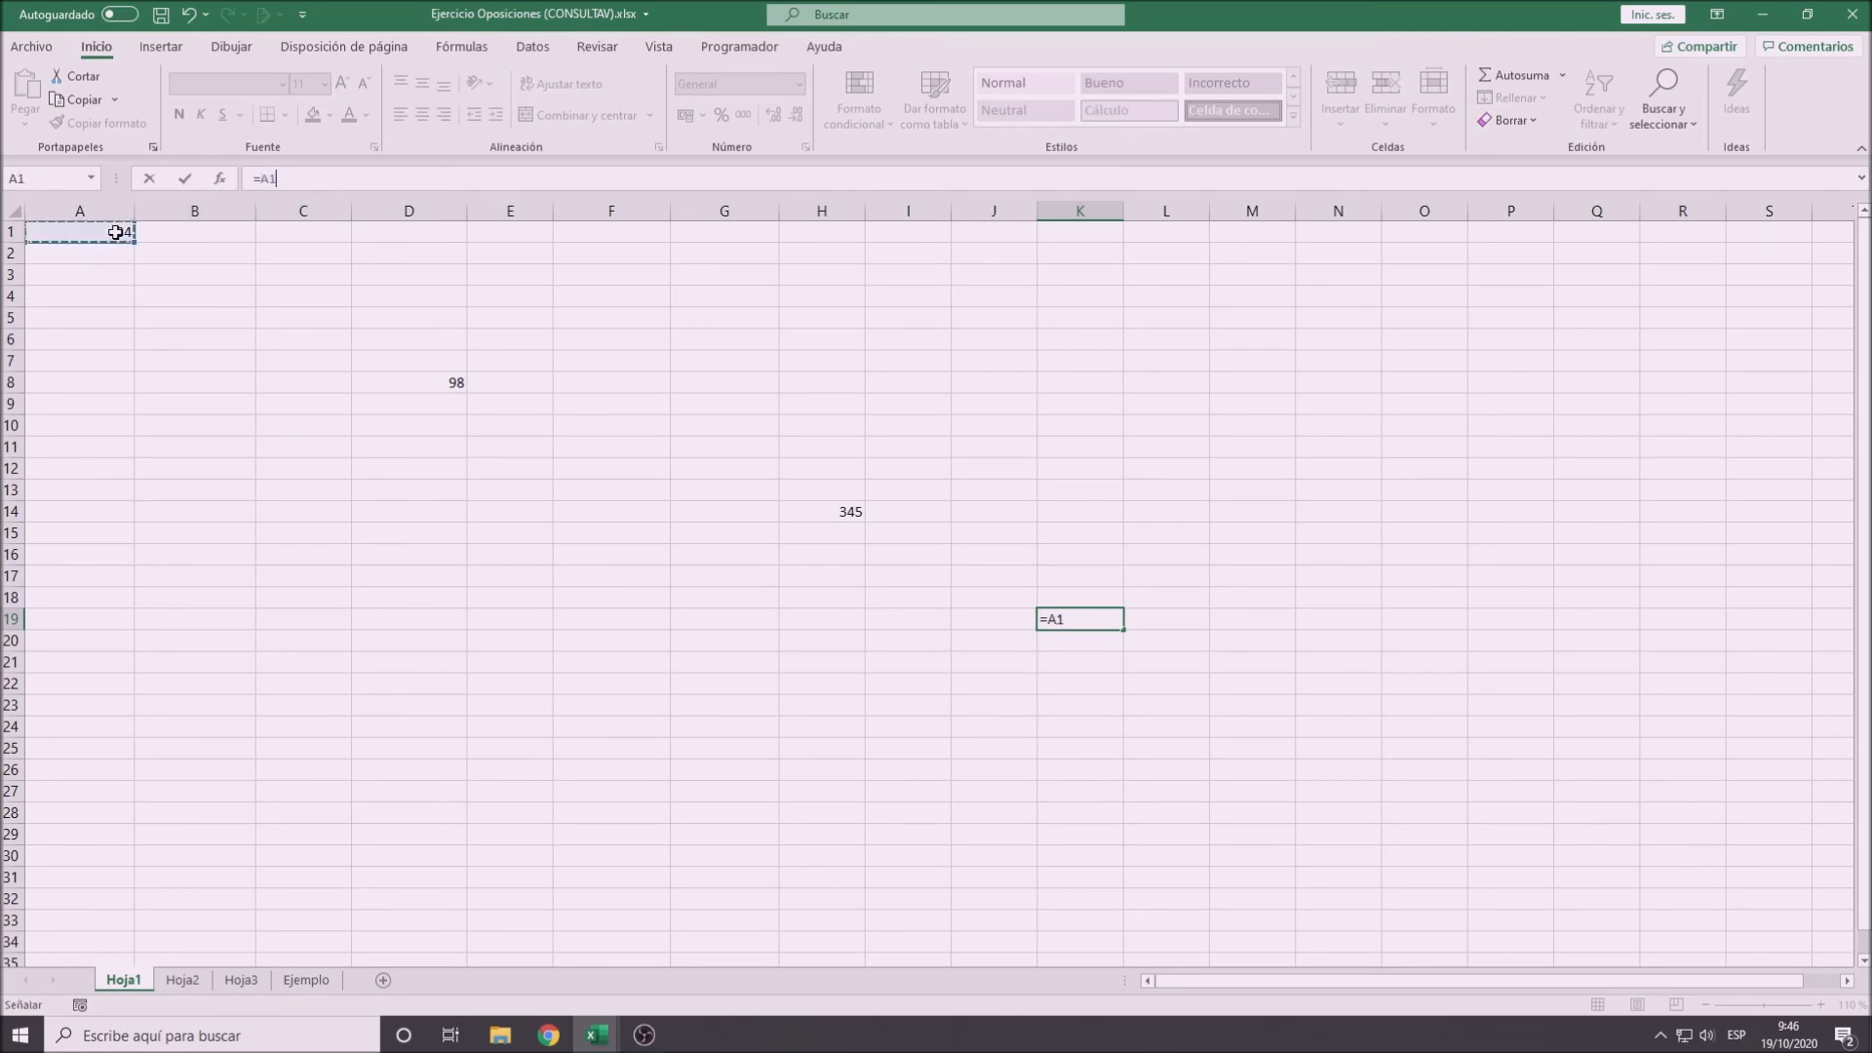
type("+")
left_click(406, 381)
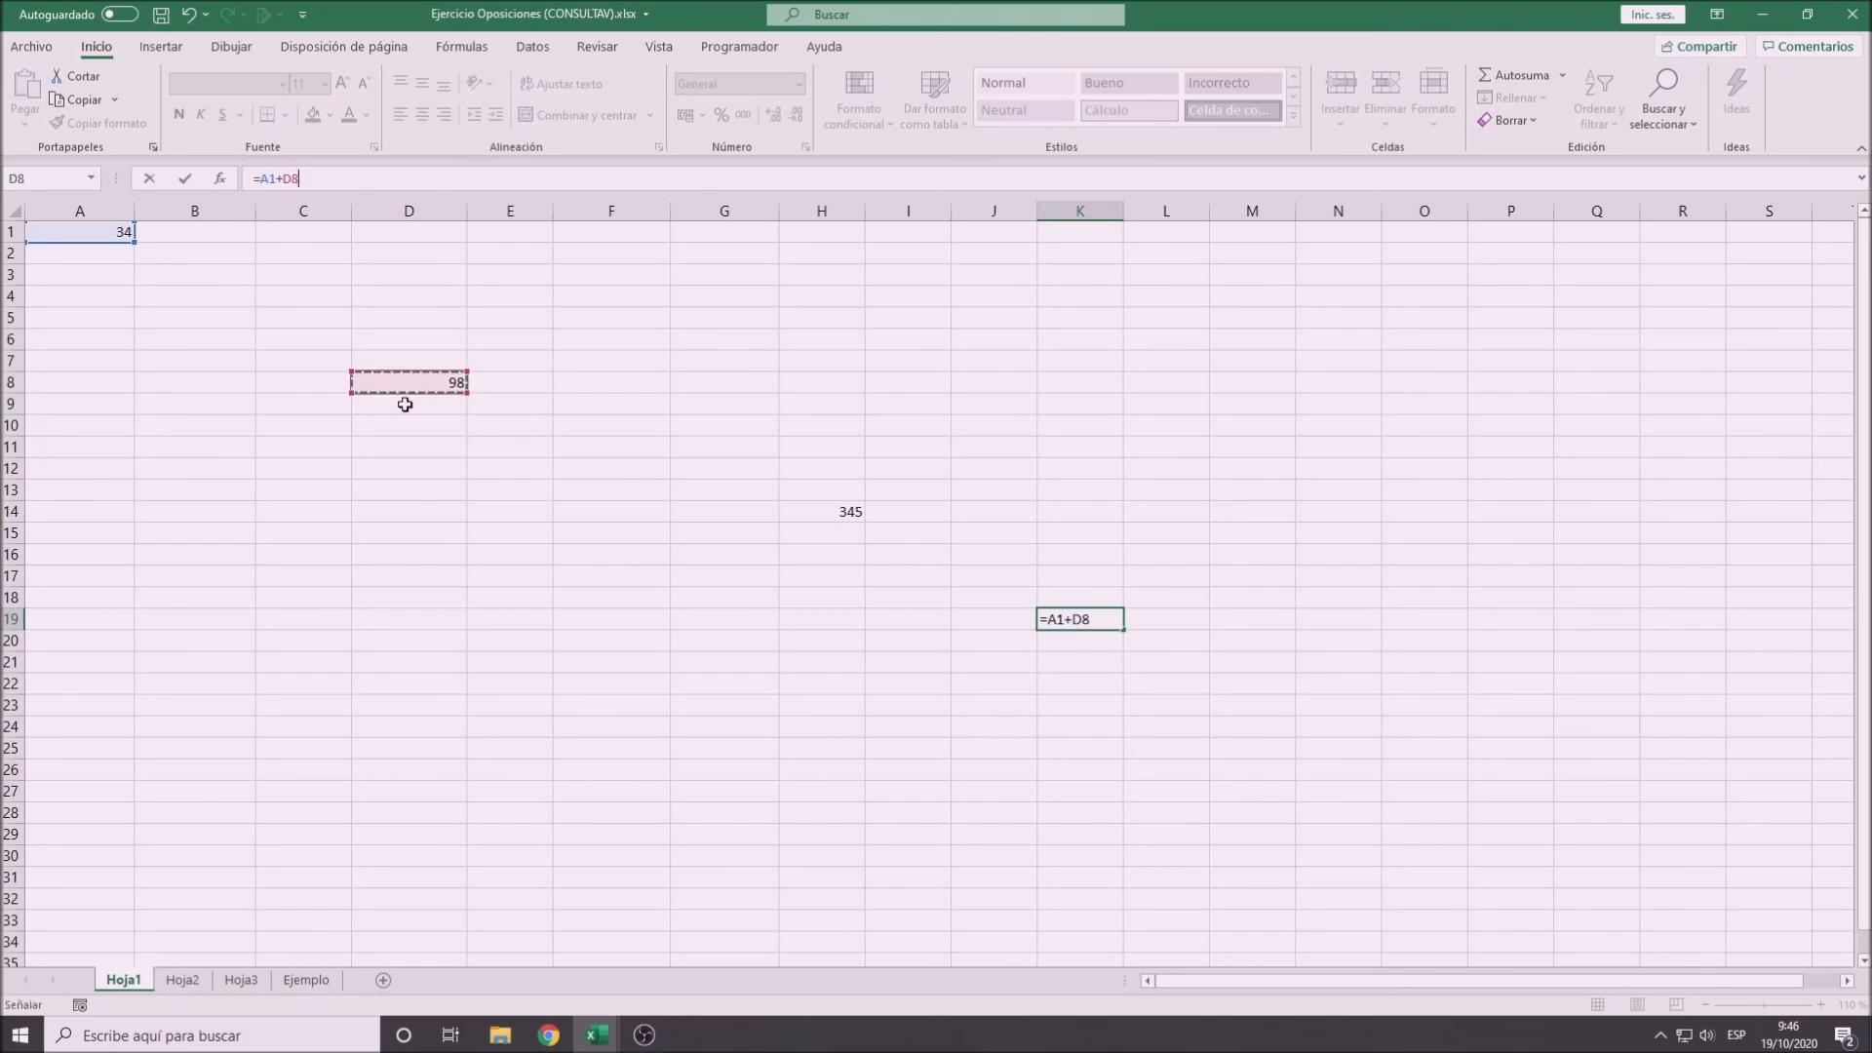
type("+")
left_click(797, 514)
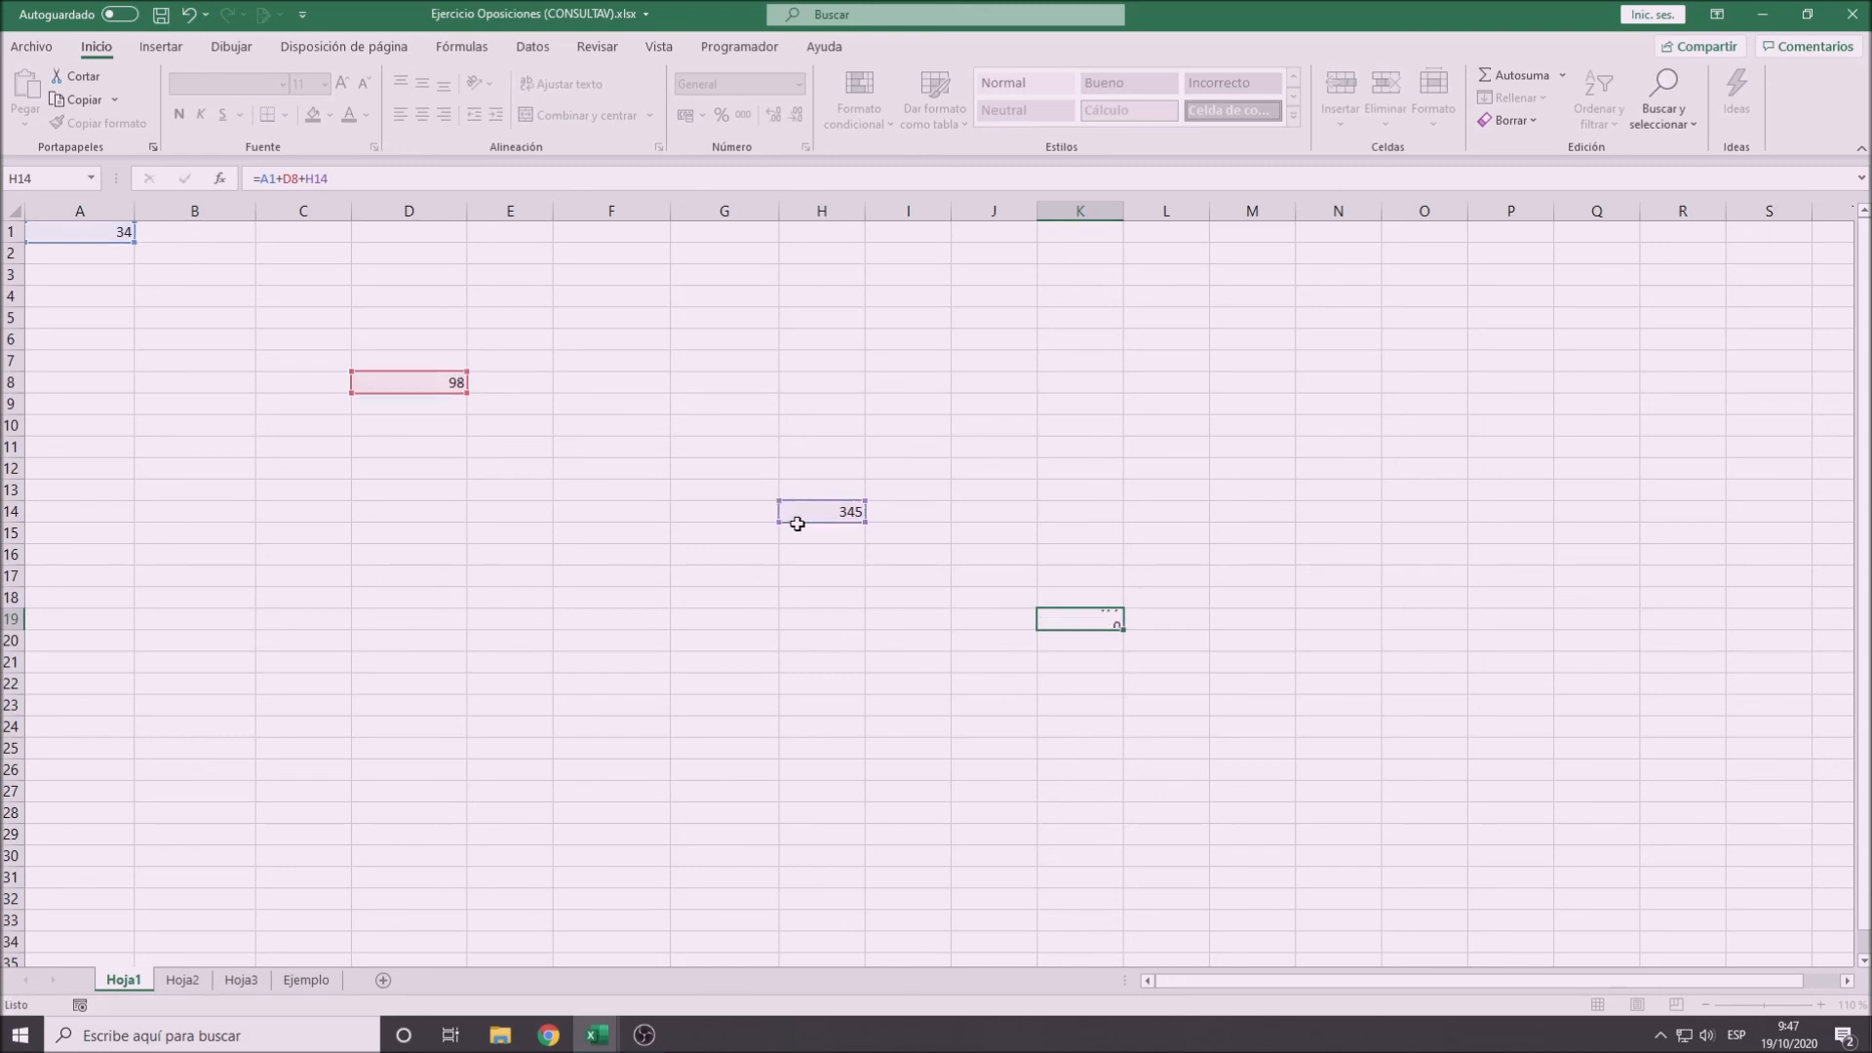
key("Return")
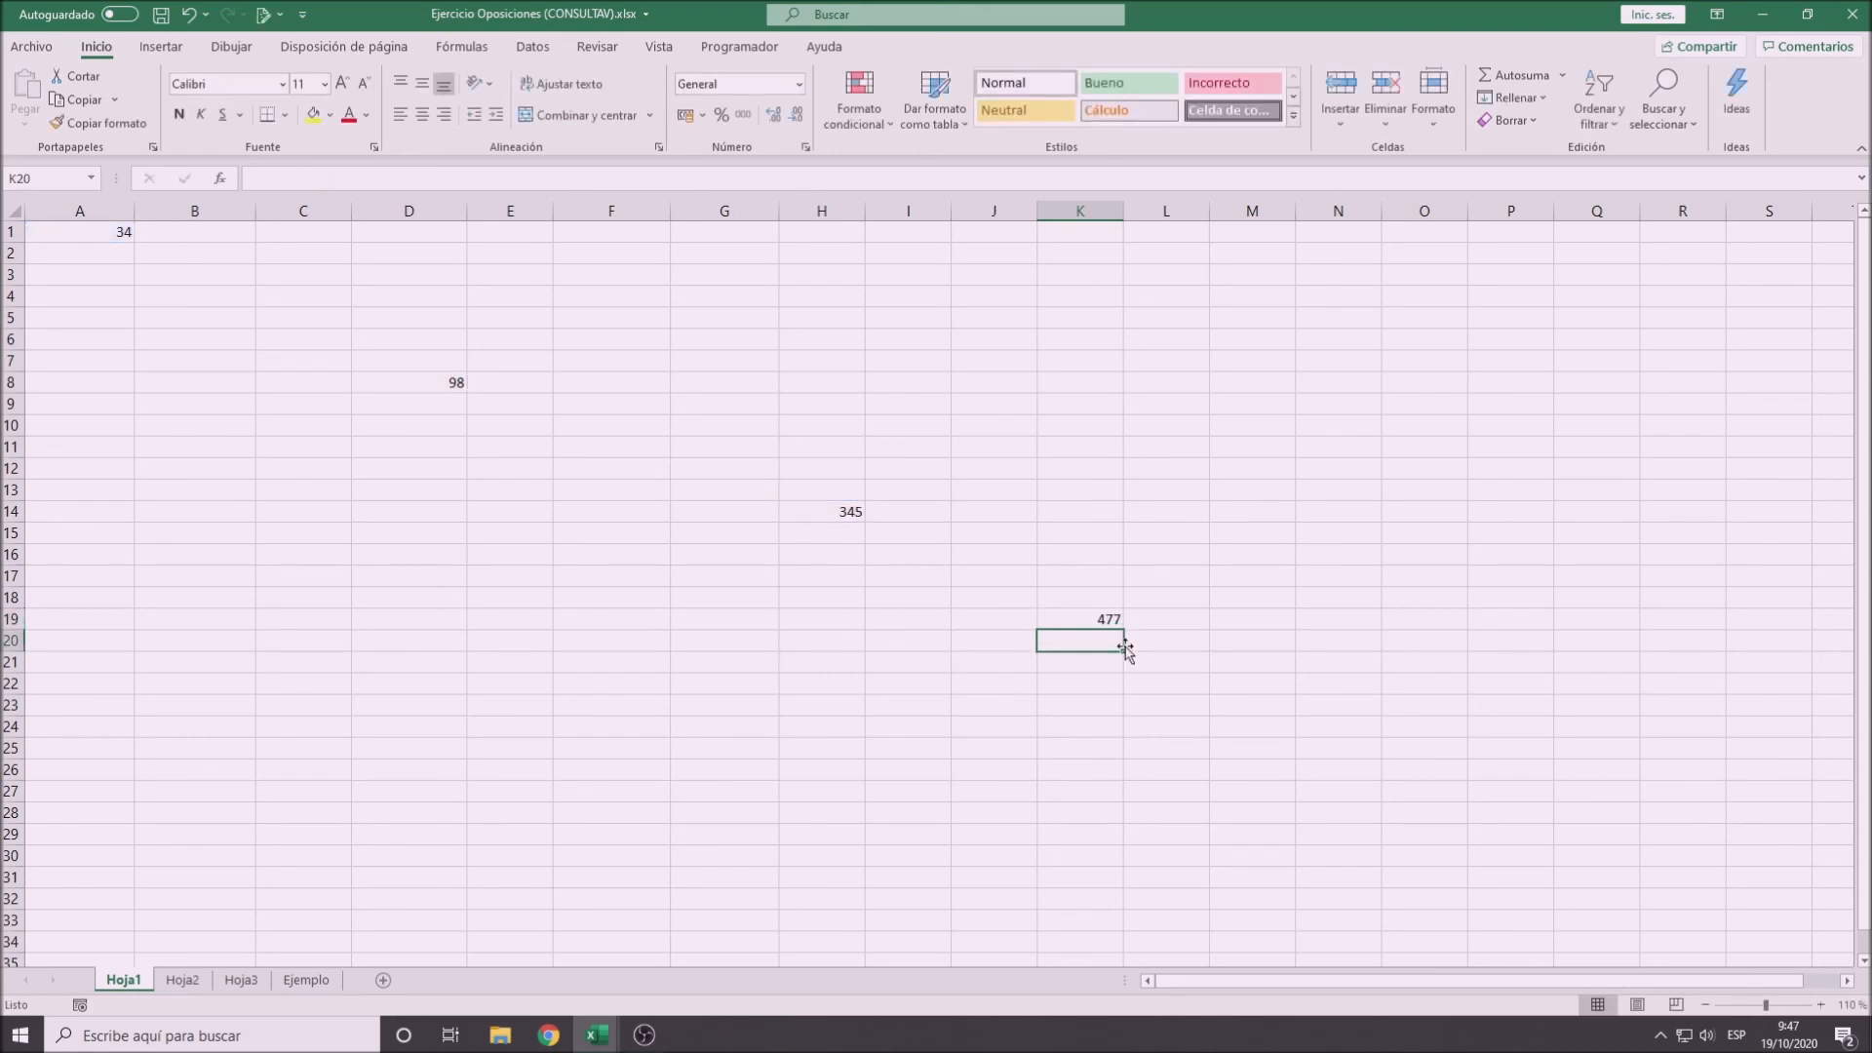
- Apply the Bueno style to the total in K19 and the Neutral style to the source cells H14, D8 and A1
left_click(1081, 621)
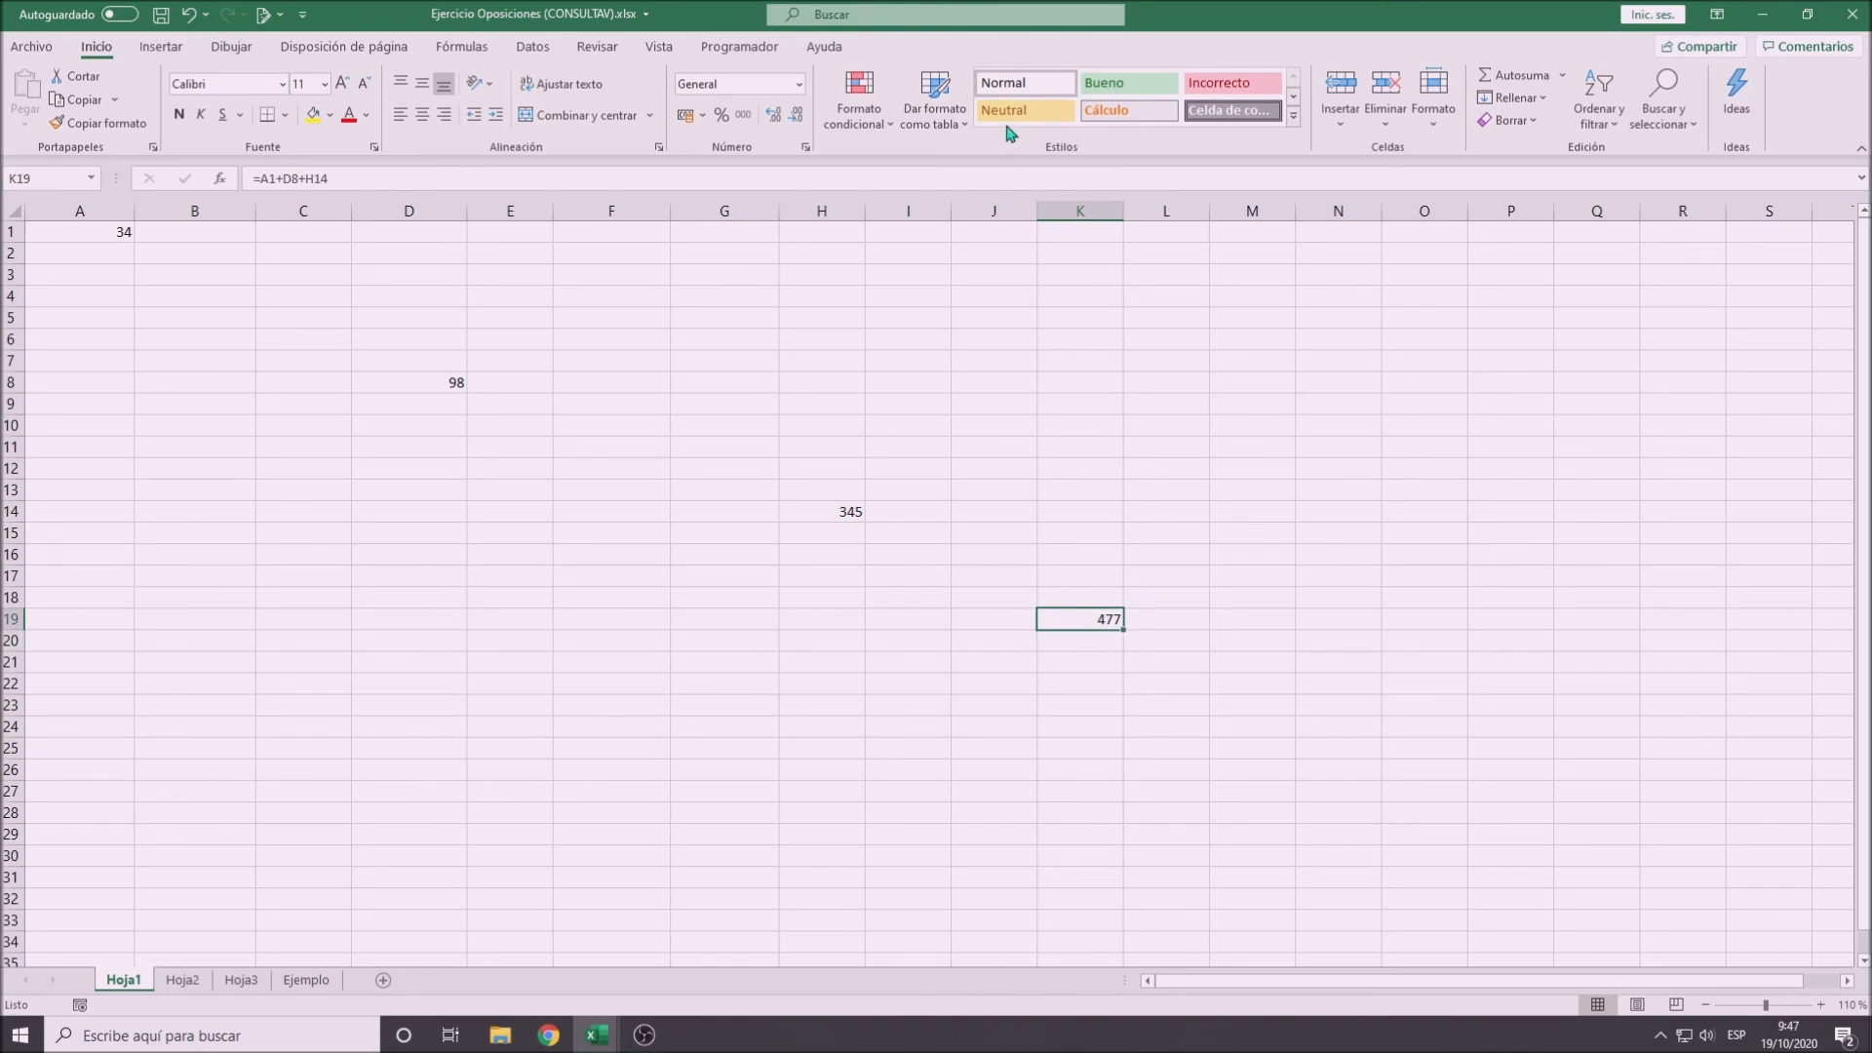
left_click(1102, 85)
left_click(831, 509)
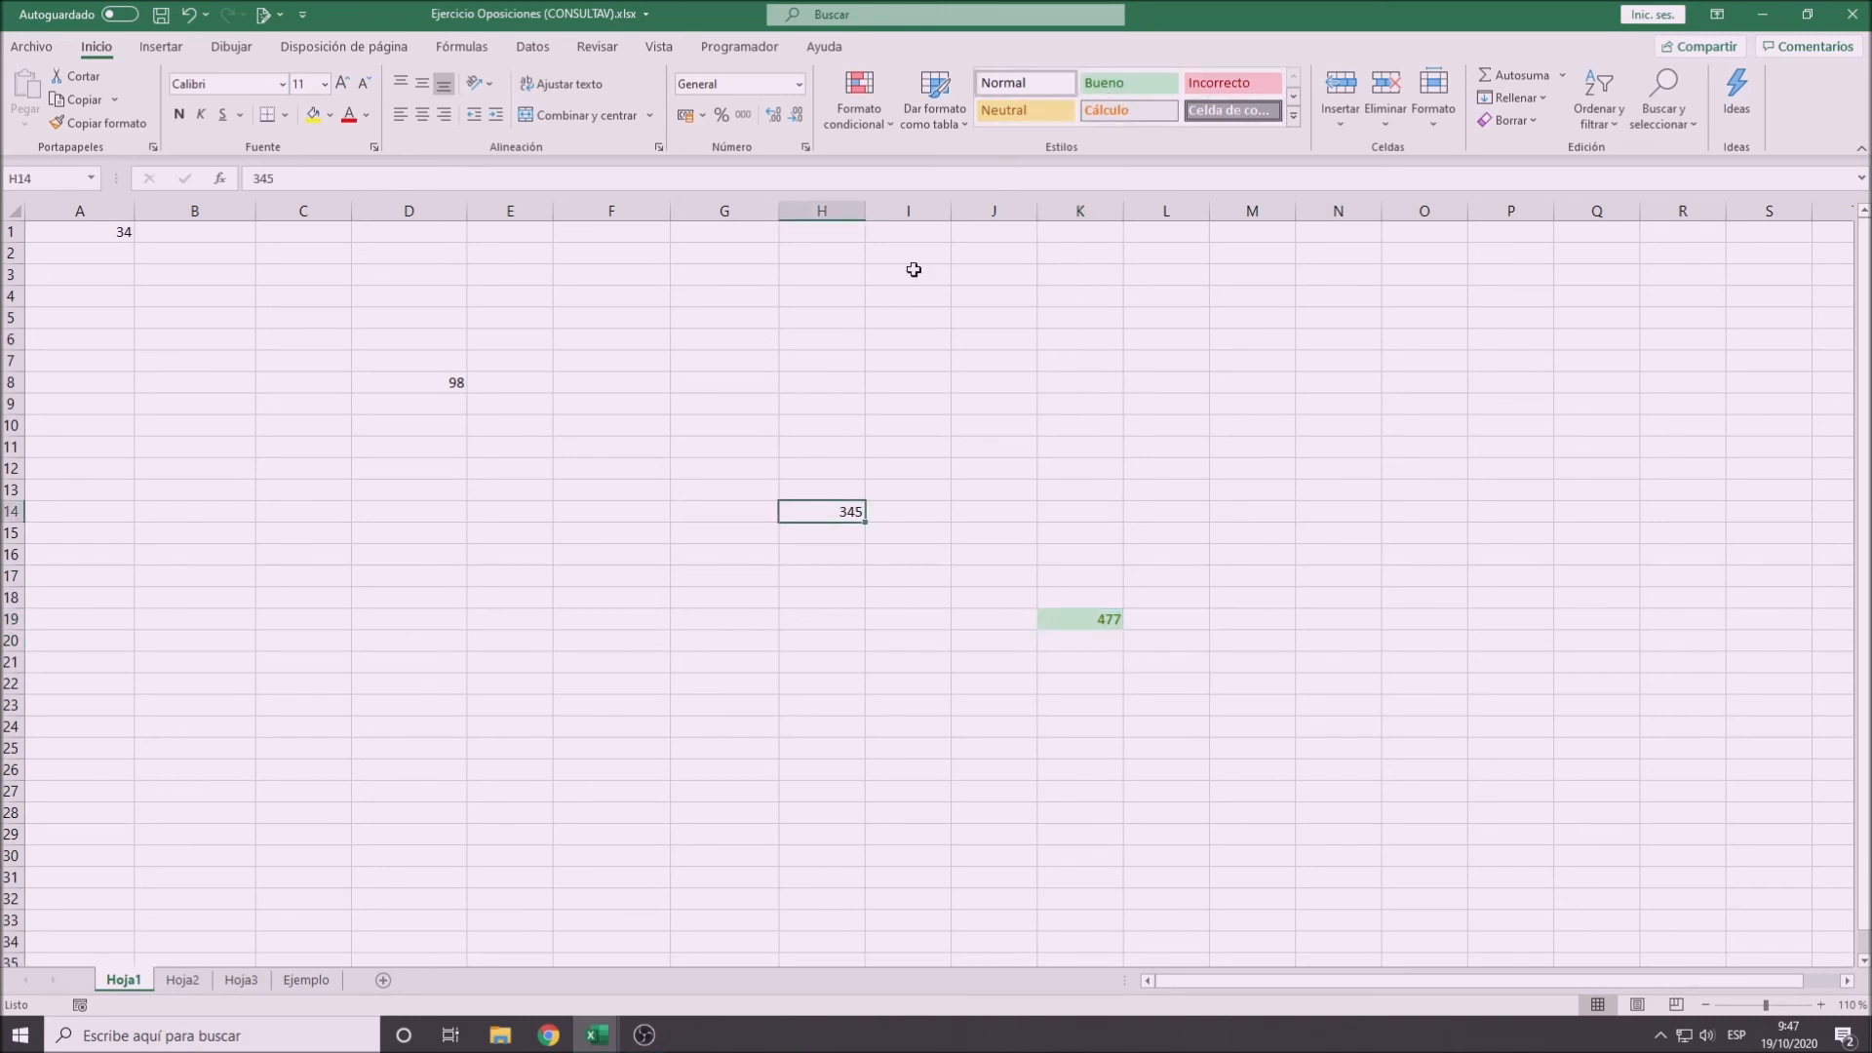
left_click(1024, 110)
left_click(376, 382)
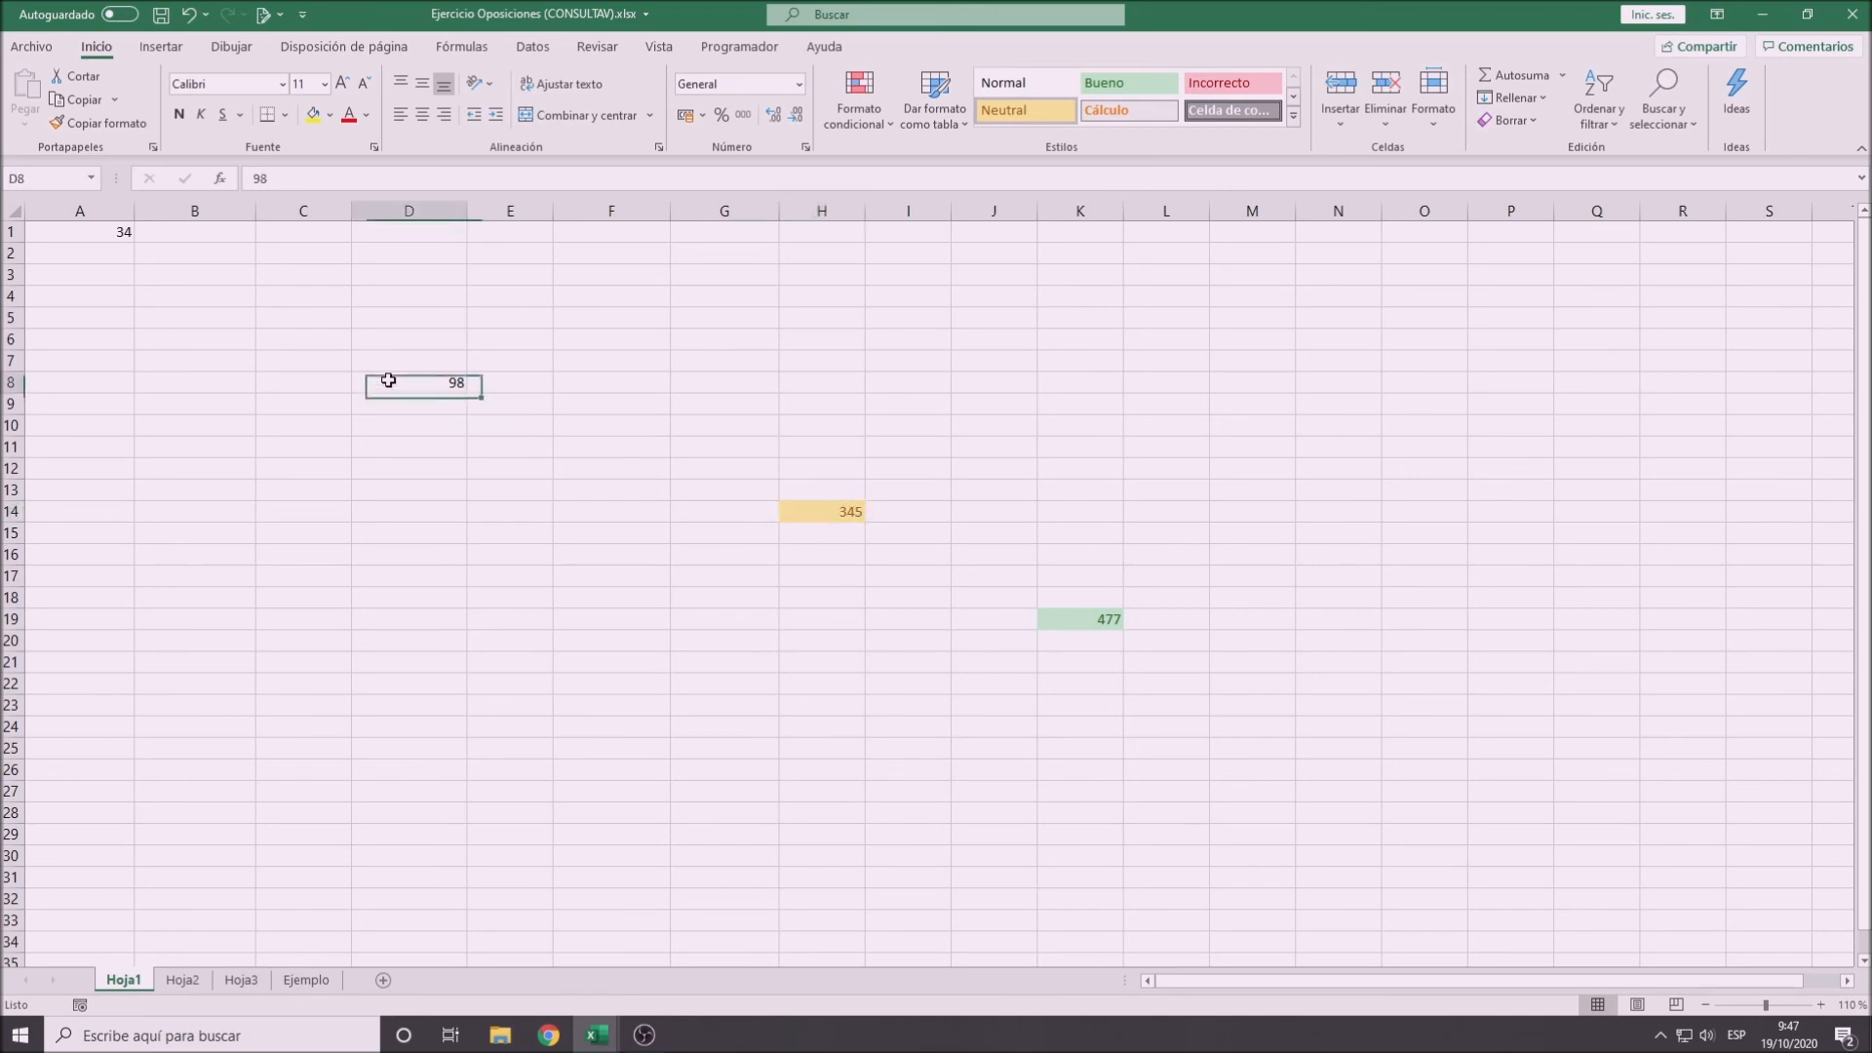
left_click(1043, 117)
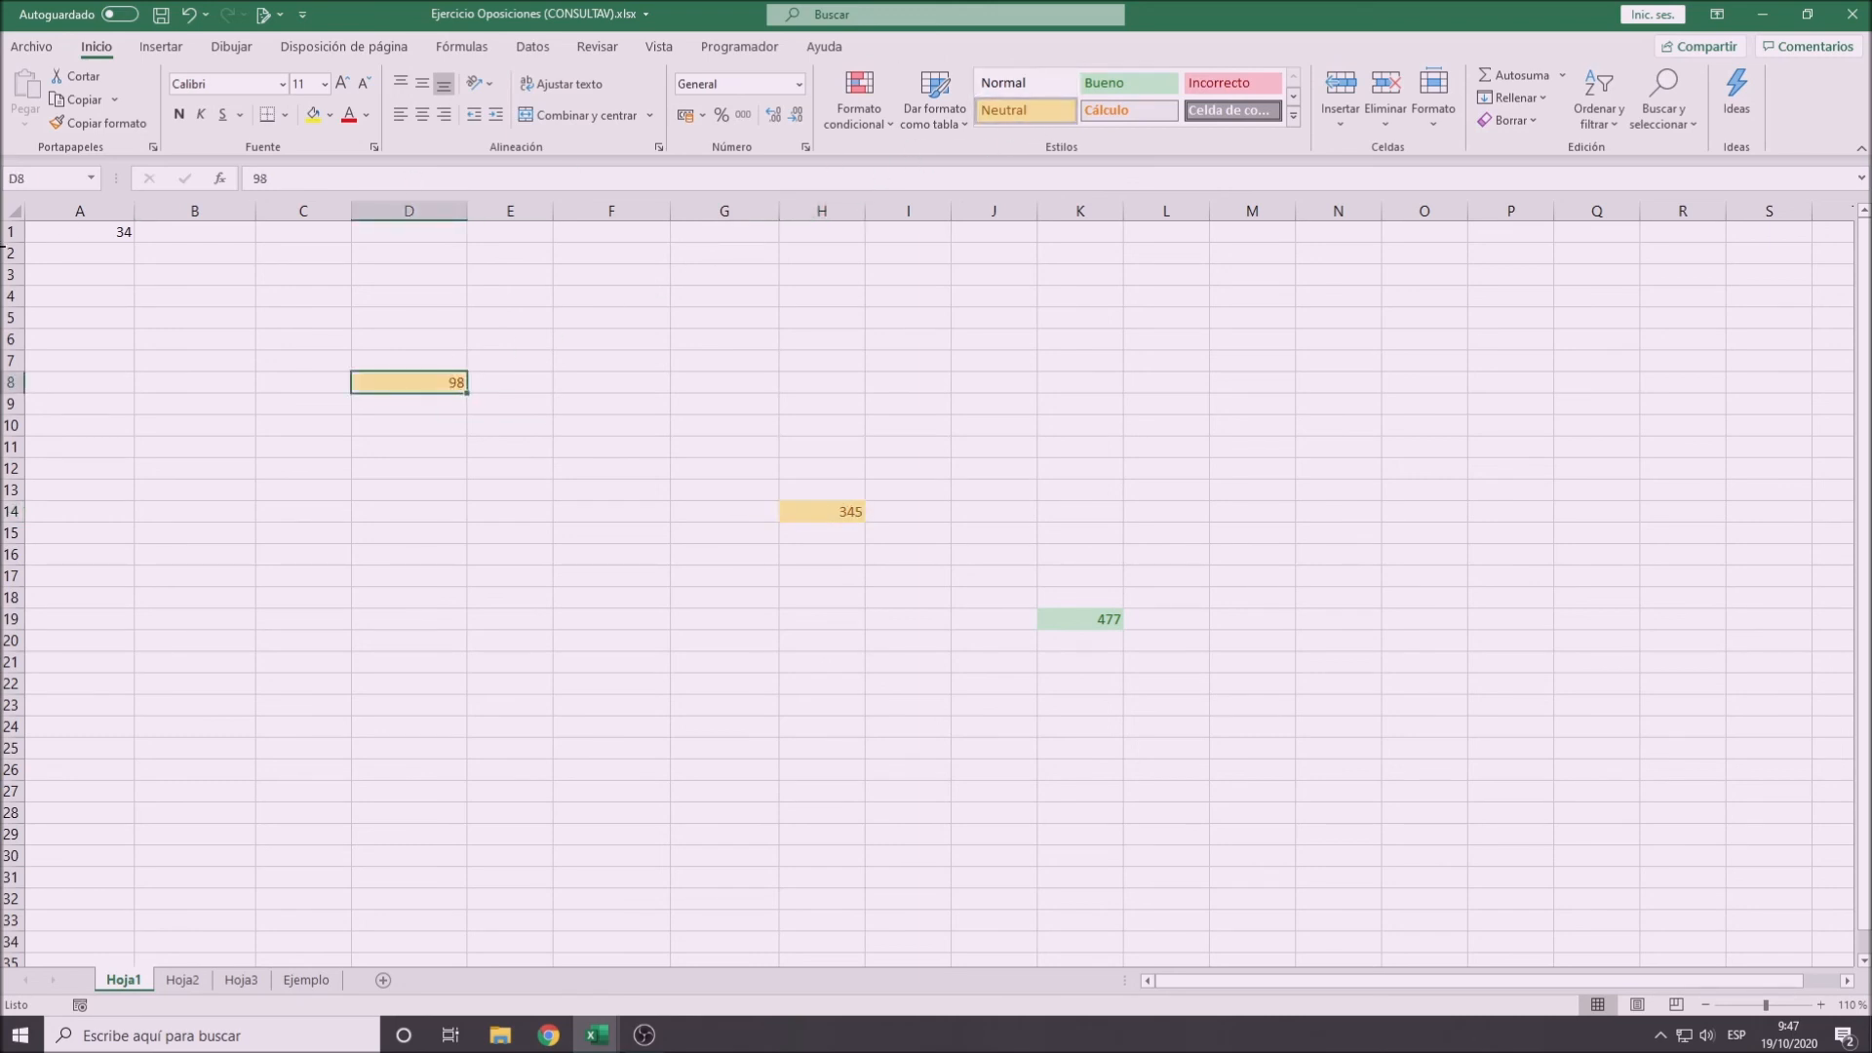
left_click(73, 231)
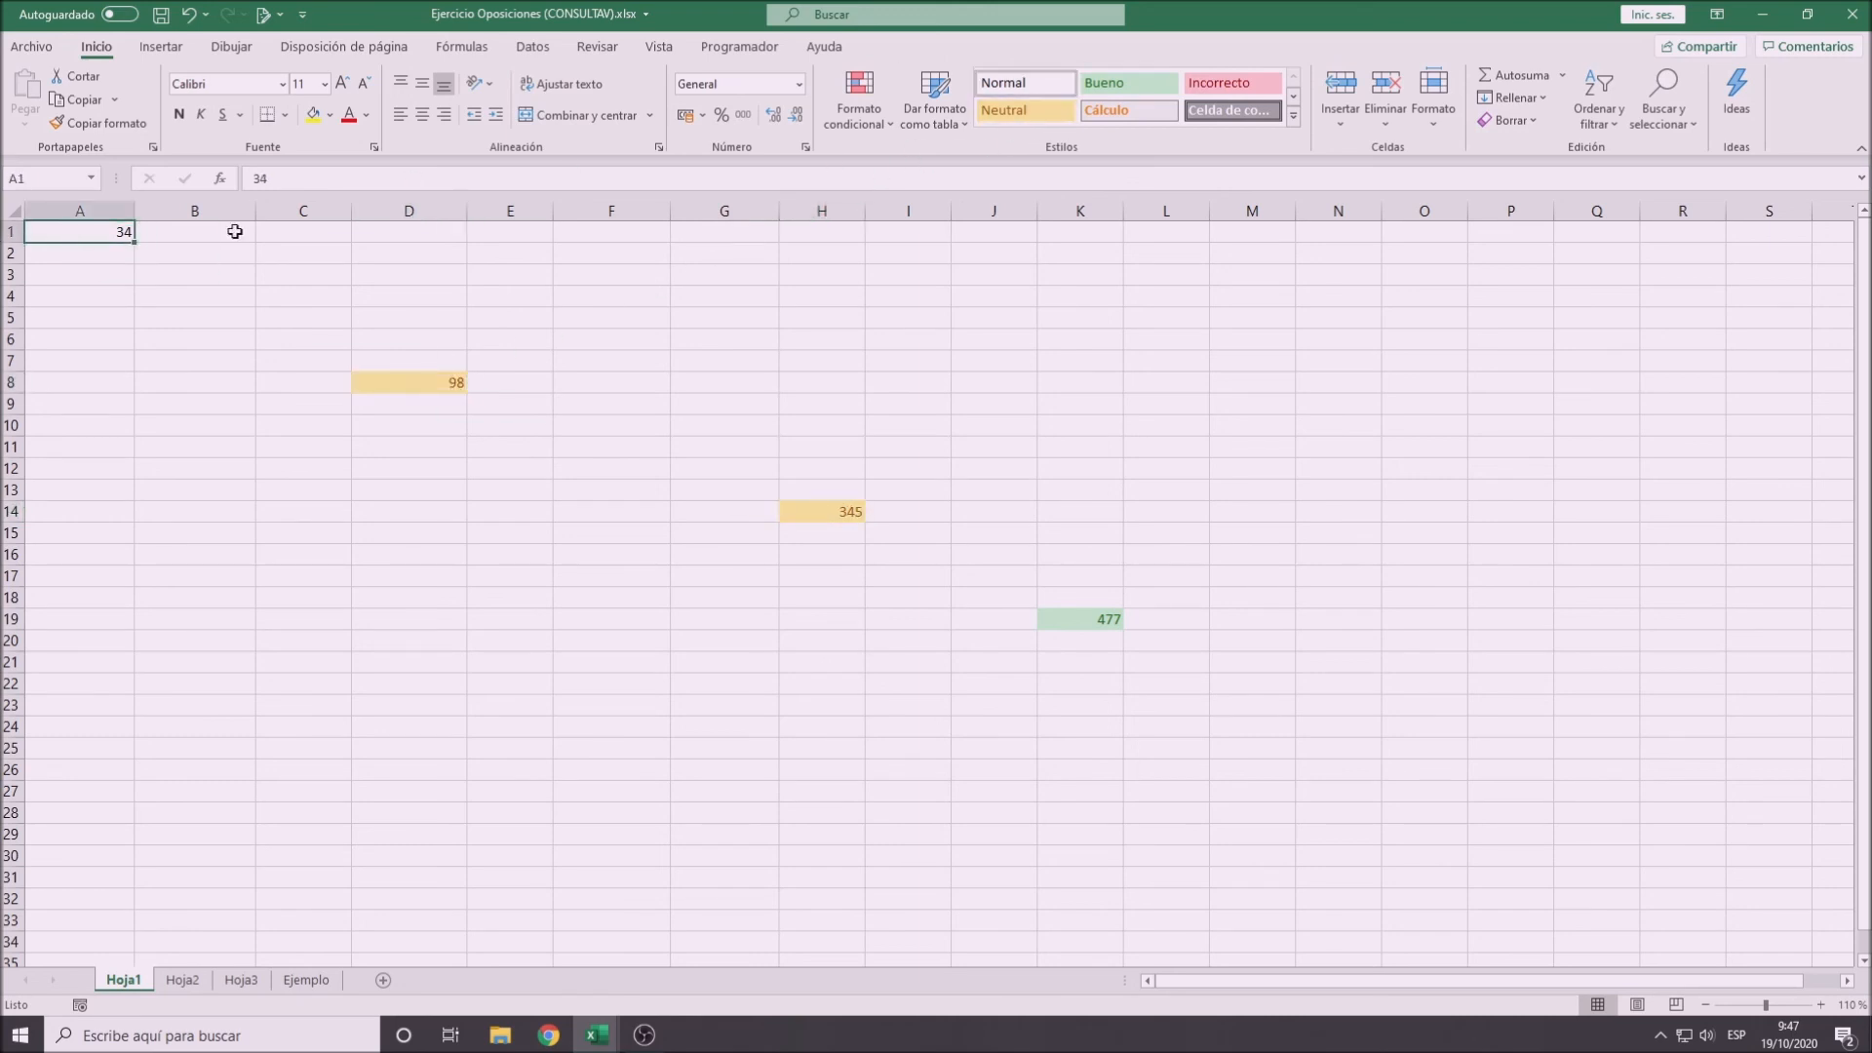
left_click(1024, 113)
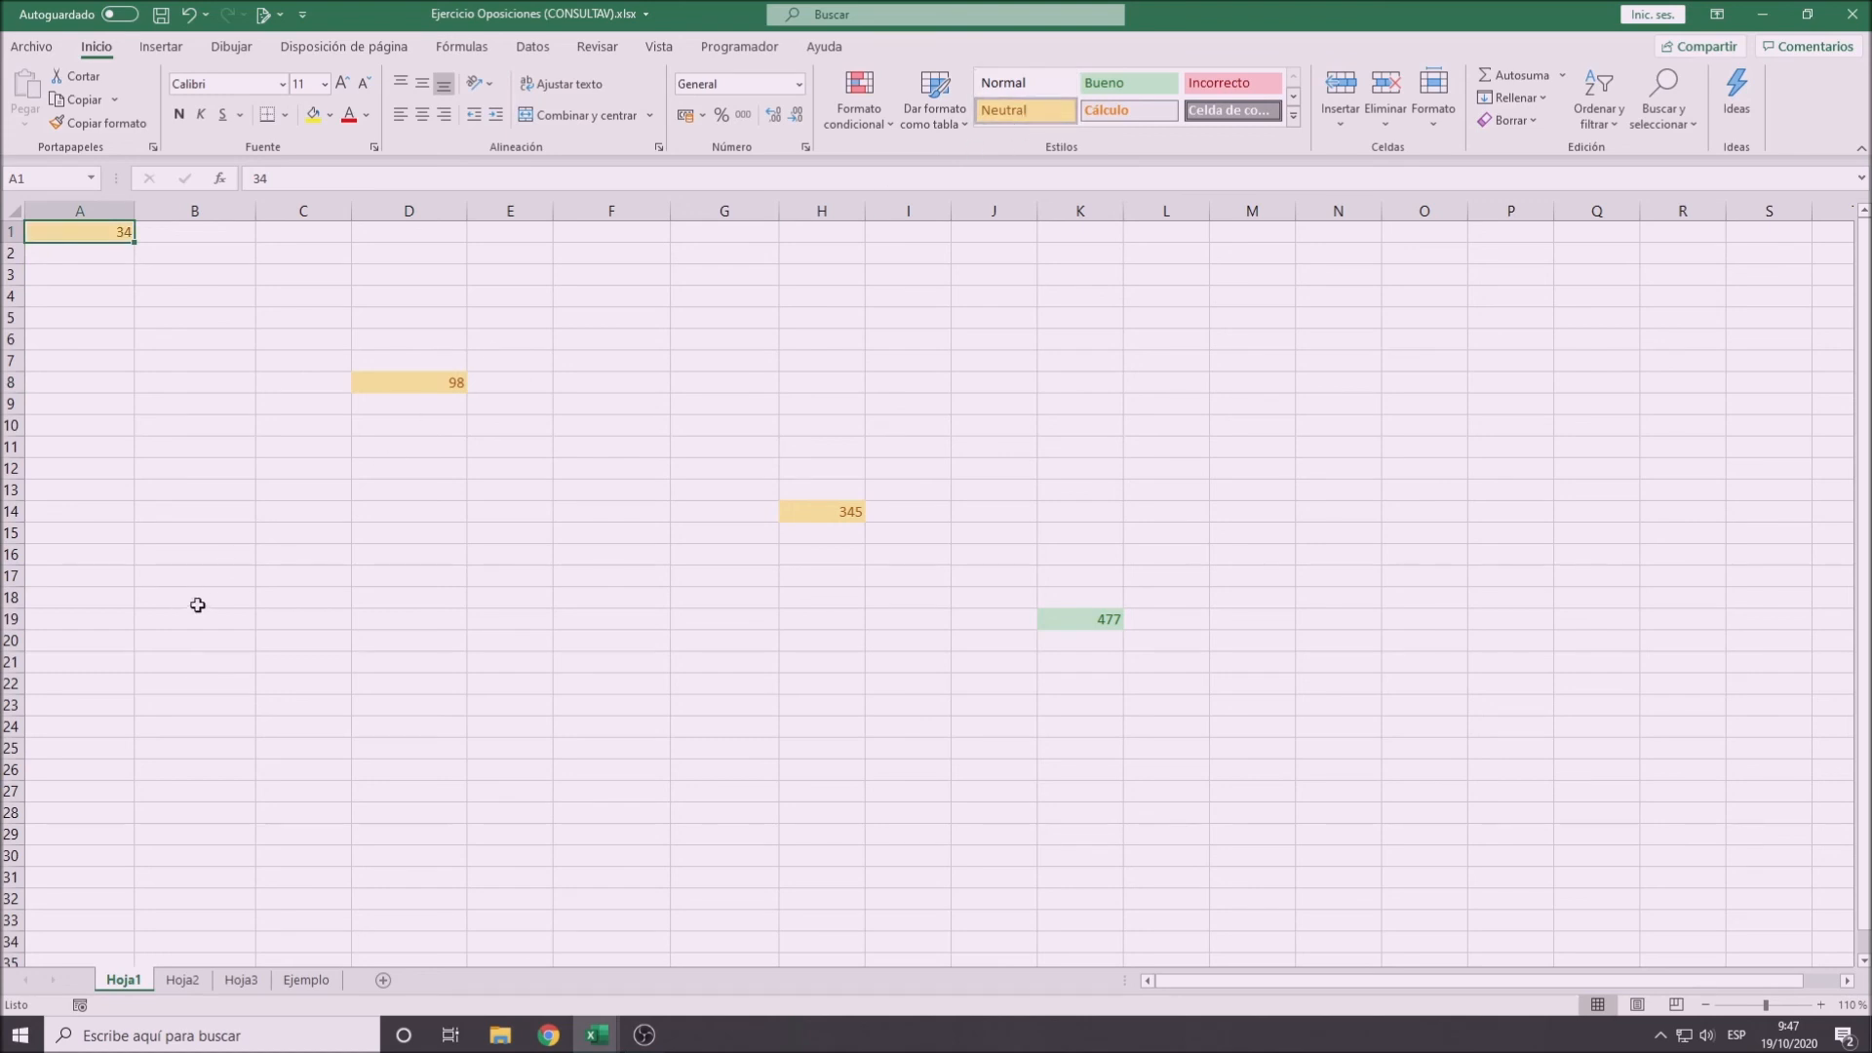